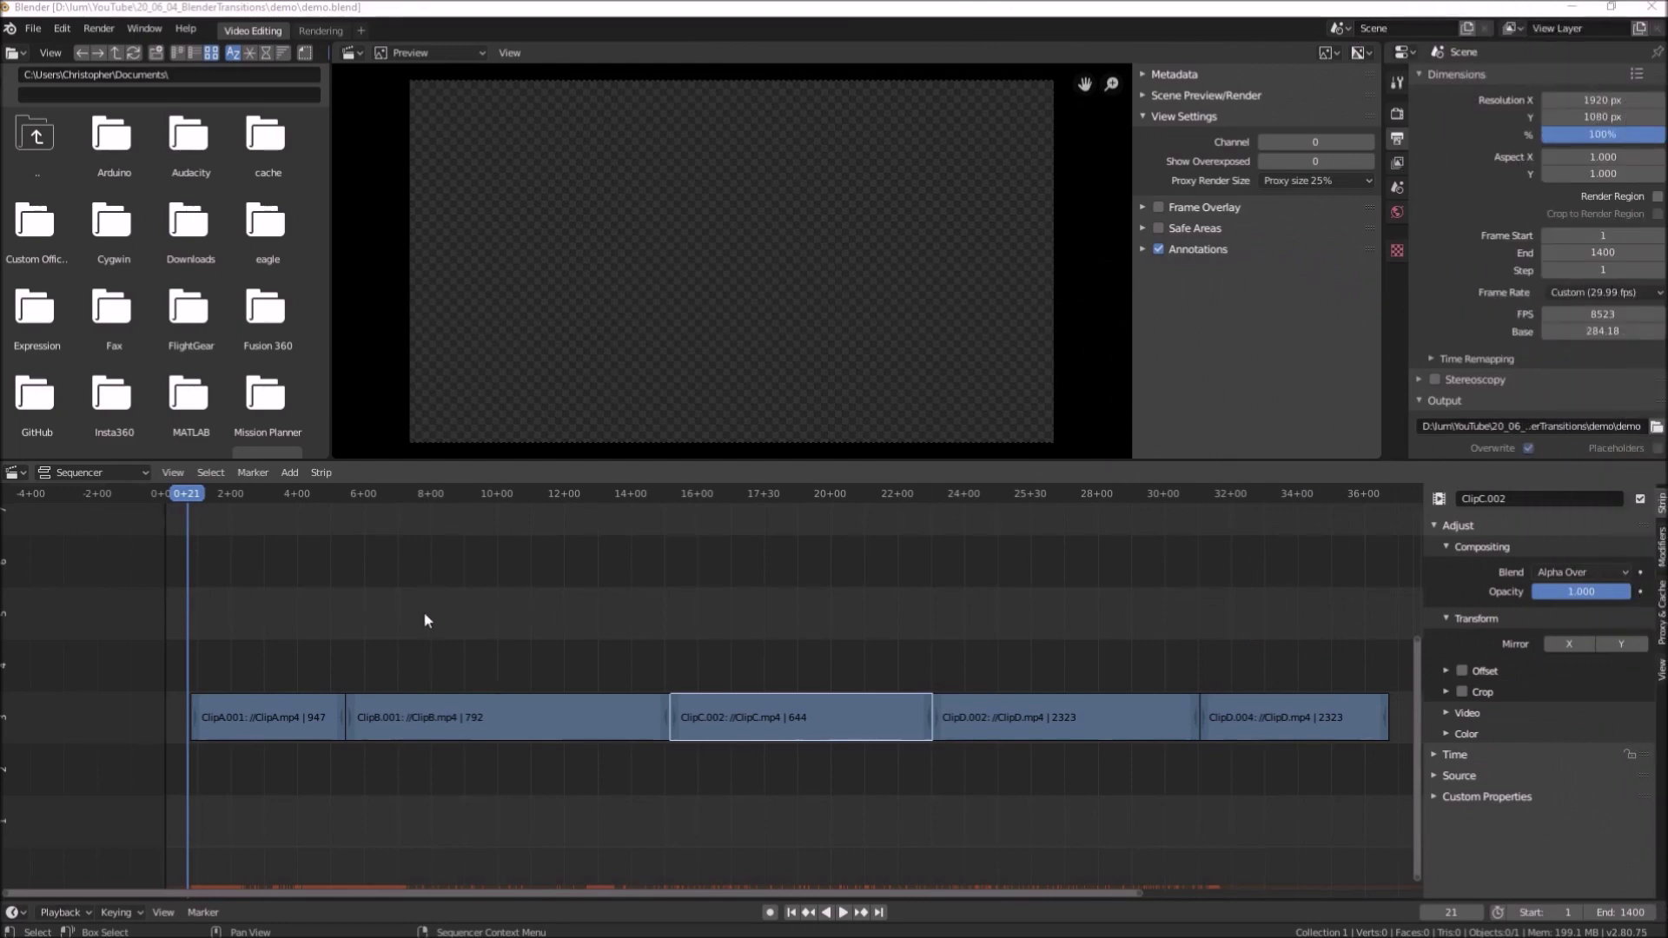
Select the ClipB, ClipC and both ClipD strips in turn to review the clip sequence
left_click(482, 721)
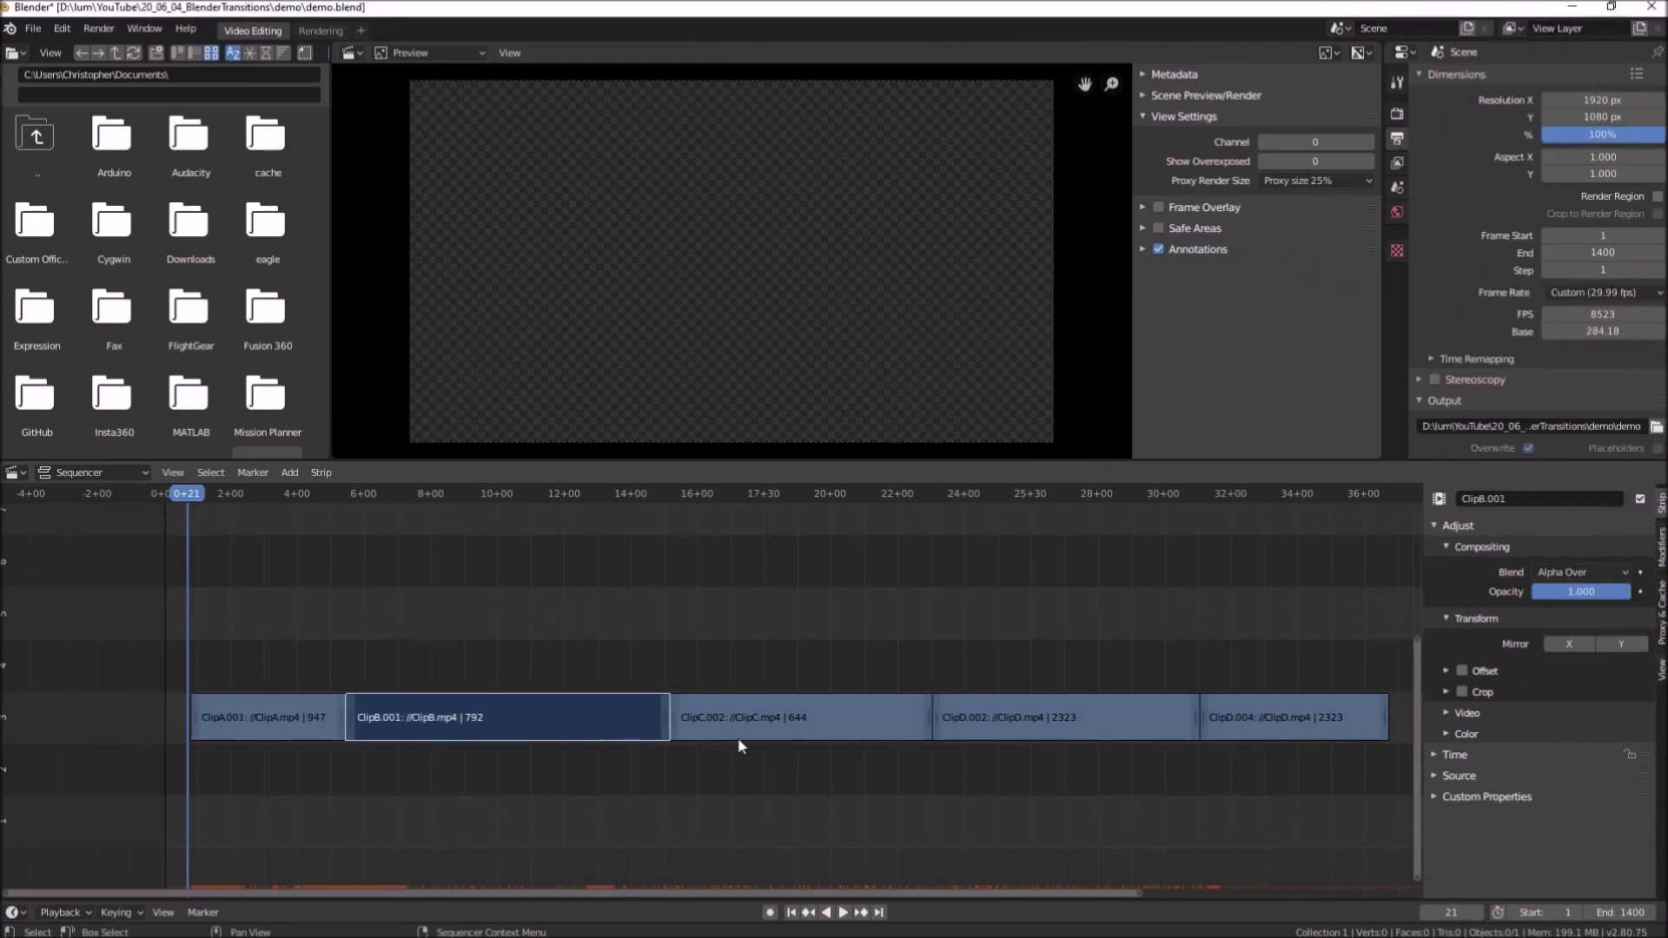
left_click(791, 717)
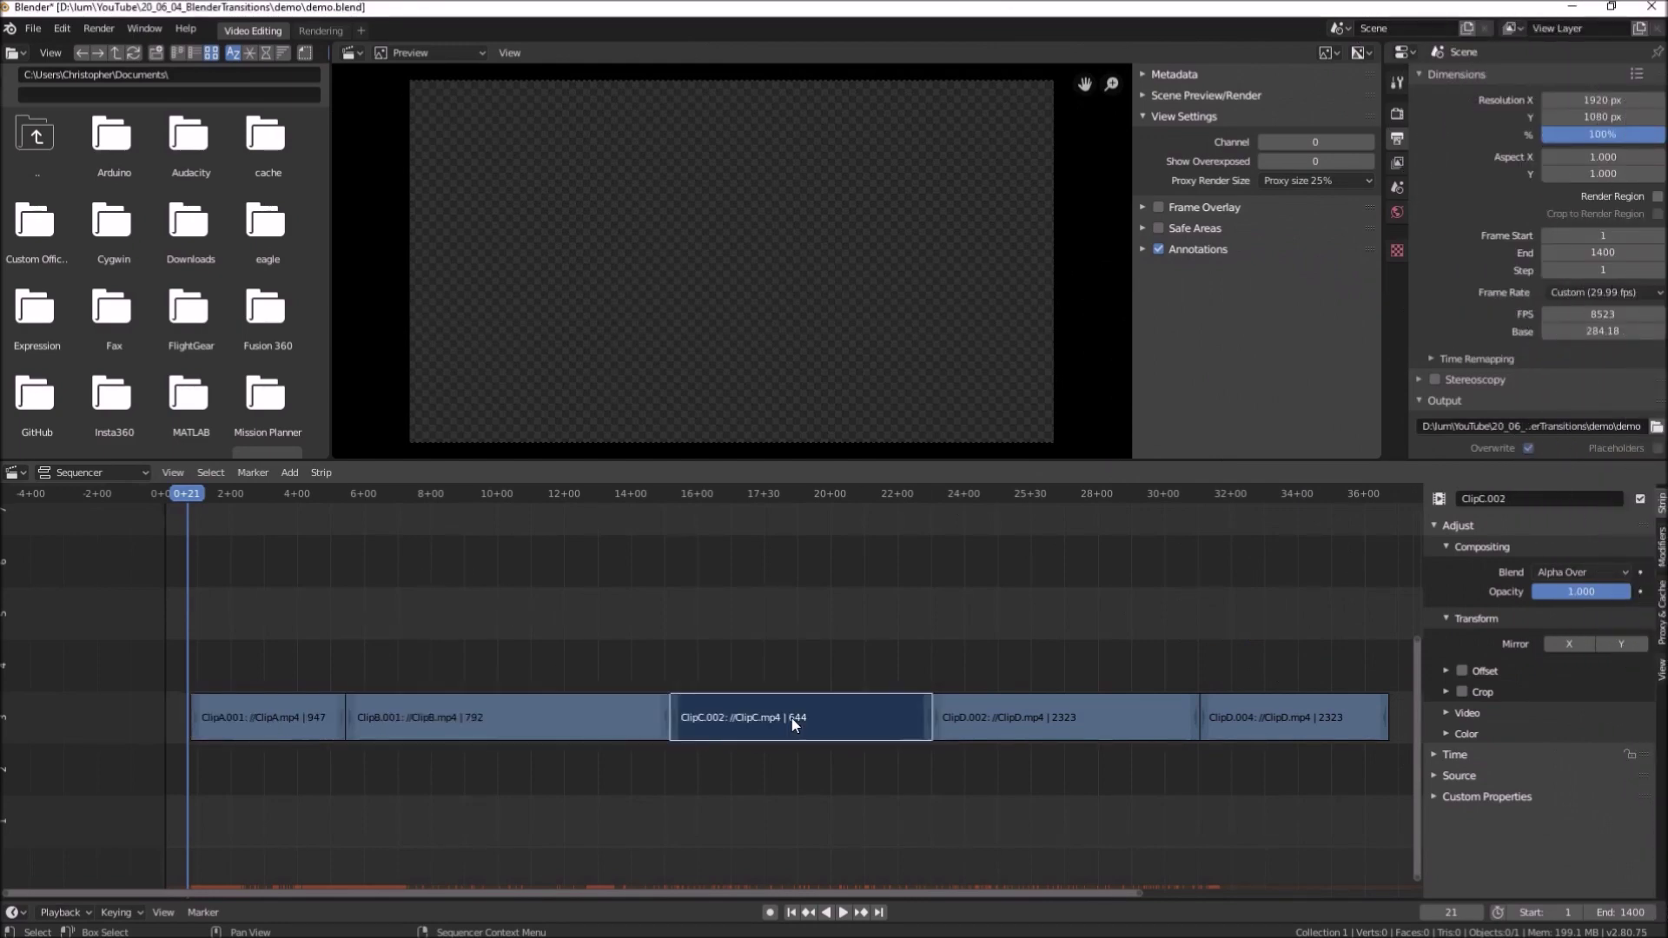
left_click(1034, 725)
left_click(1296, 725)
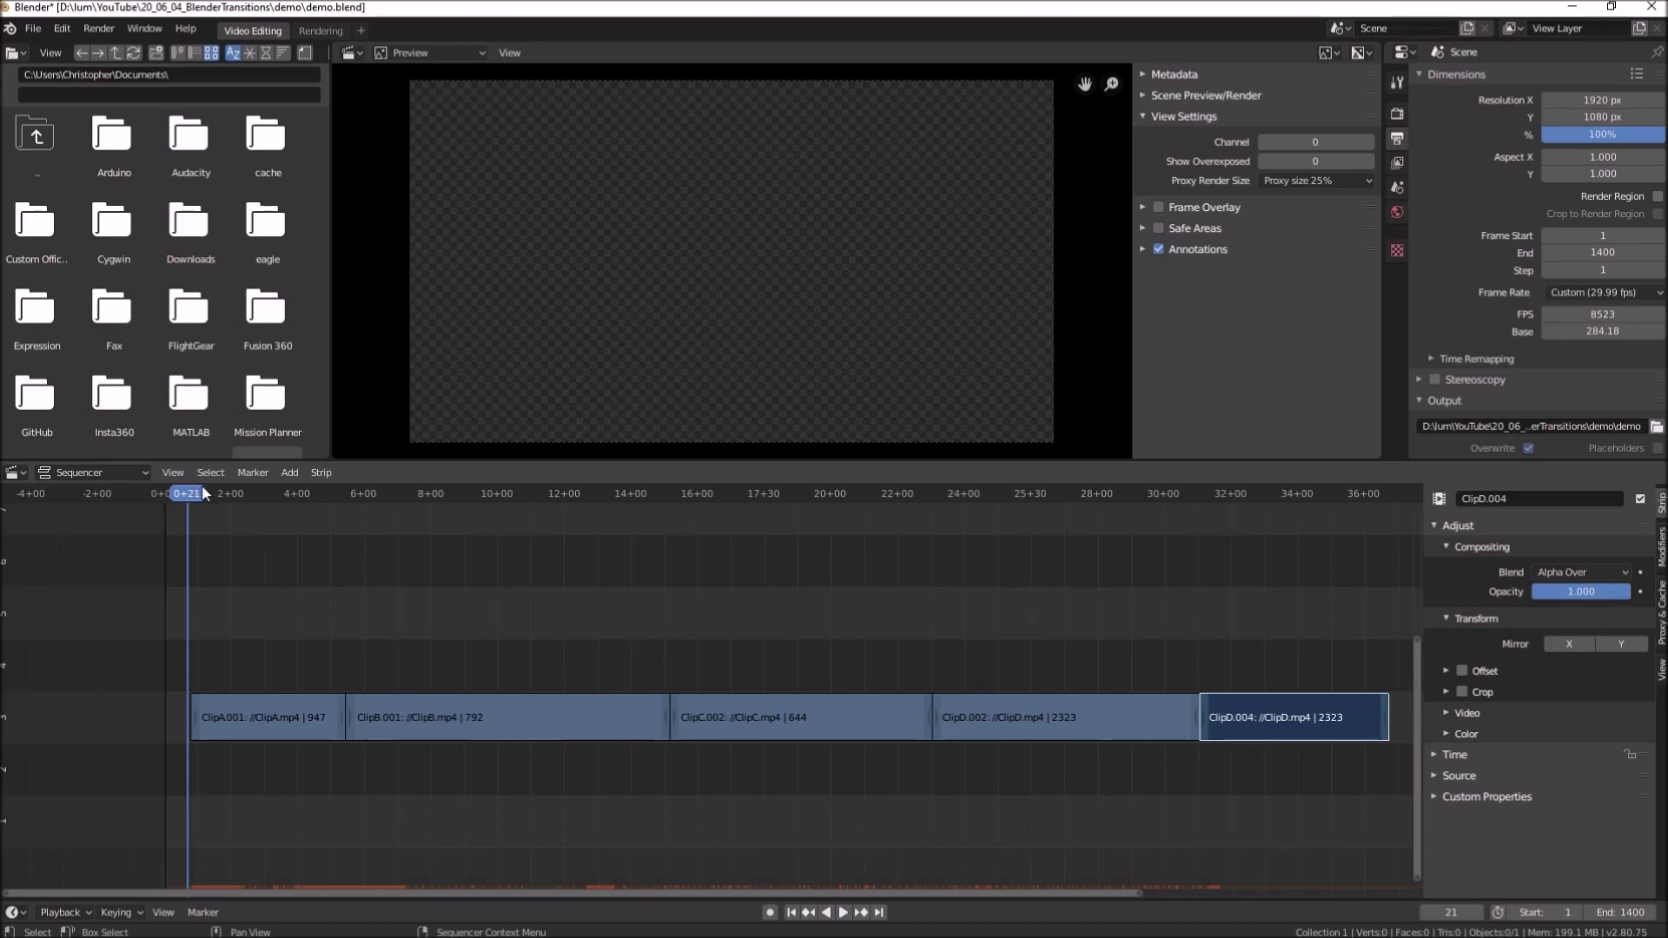
Play the sequence across the cut from ClipA to ClipB, and return the playhead to within ClipA
key("space")
left_click_drag(228, 495, 247, 495)
key("space")
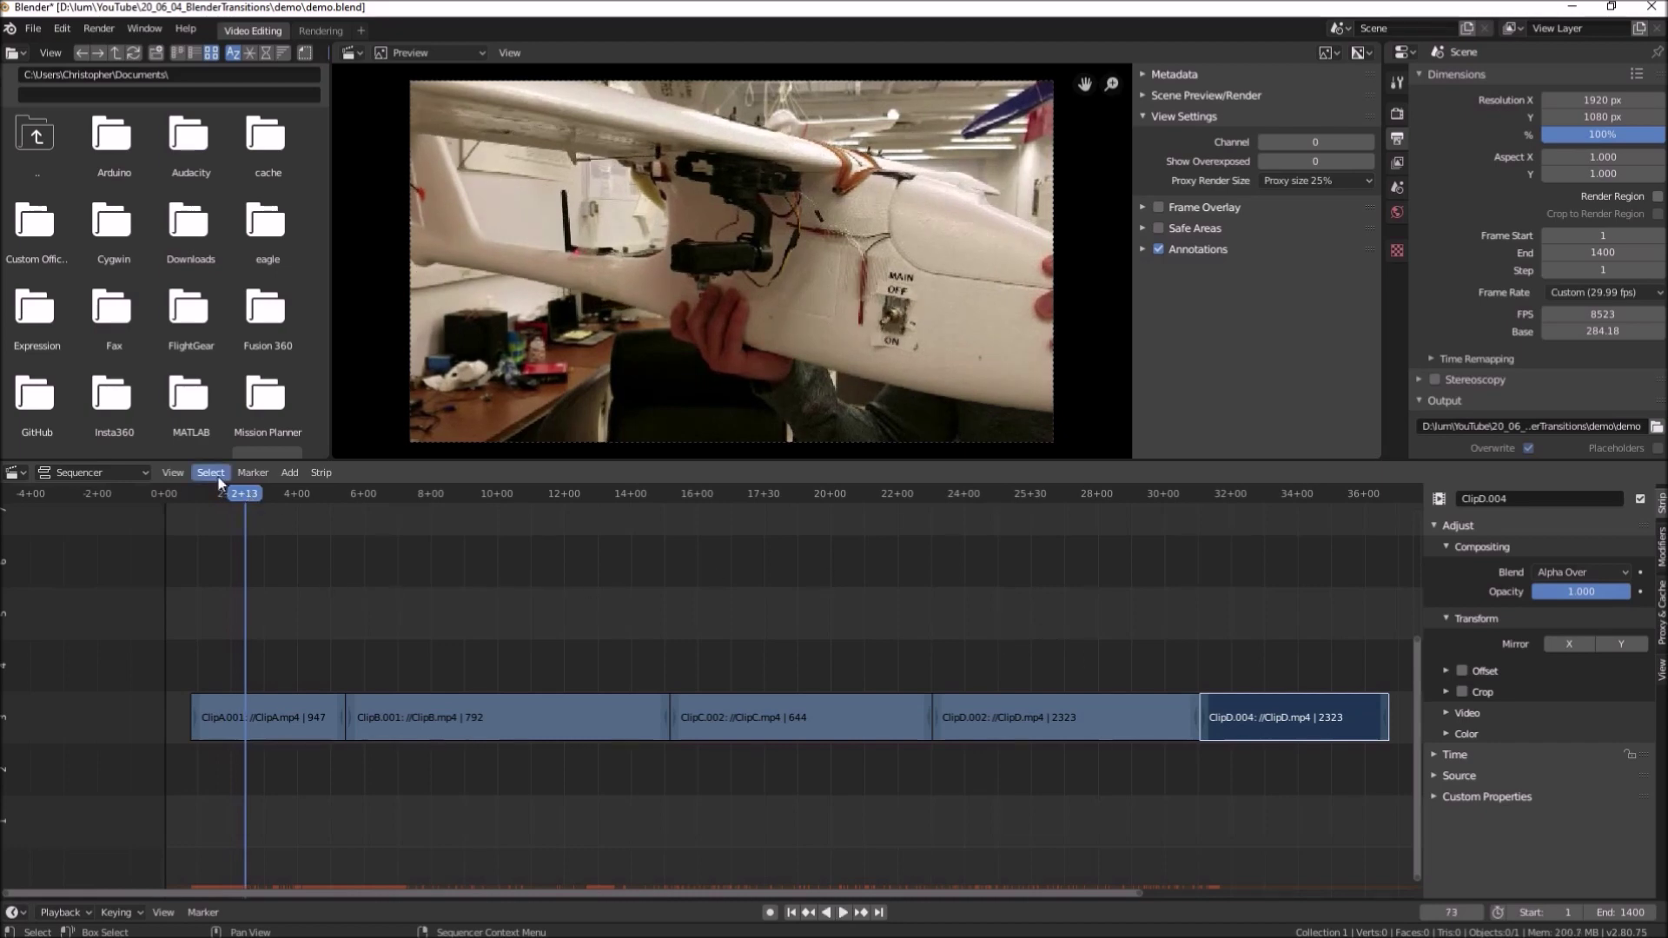
key("space")
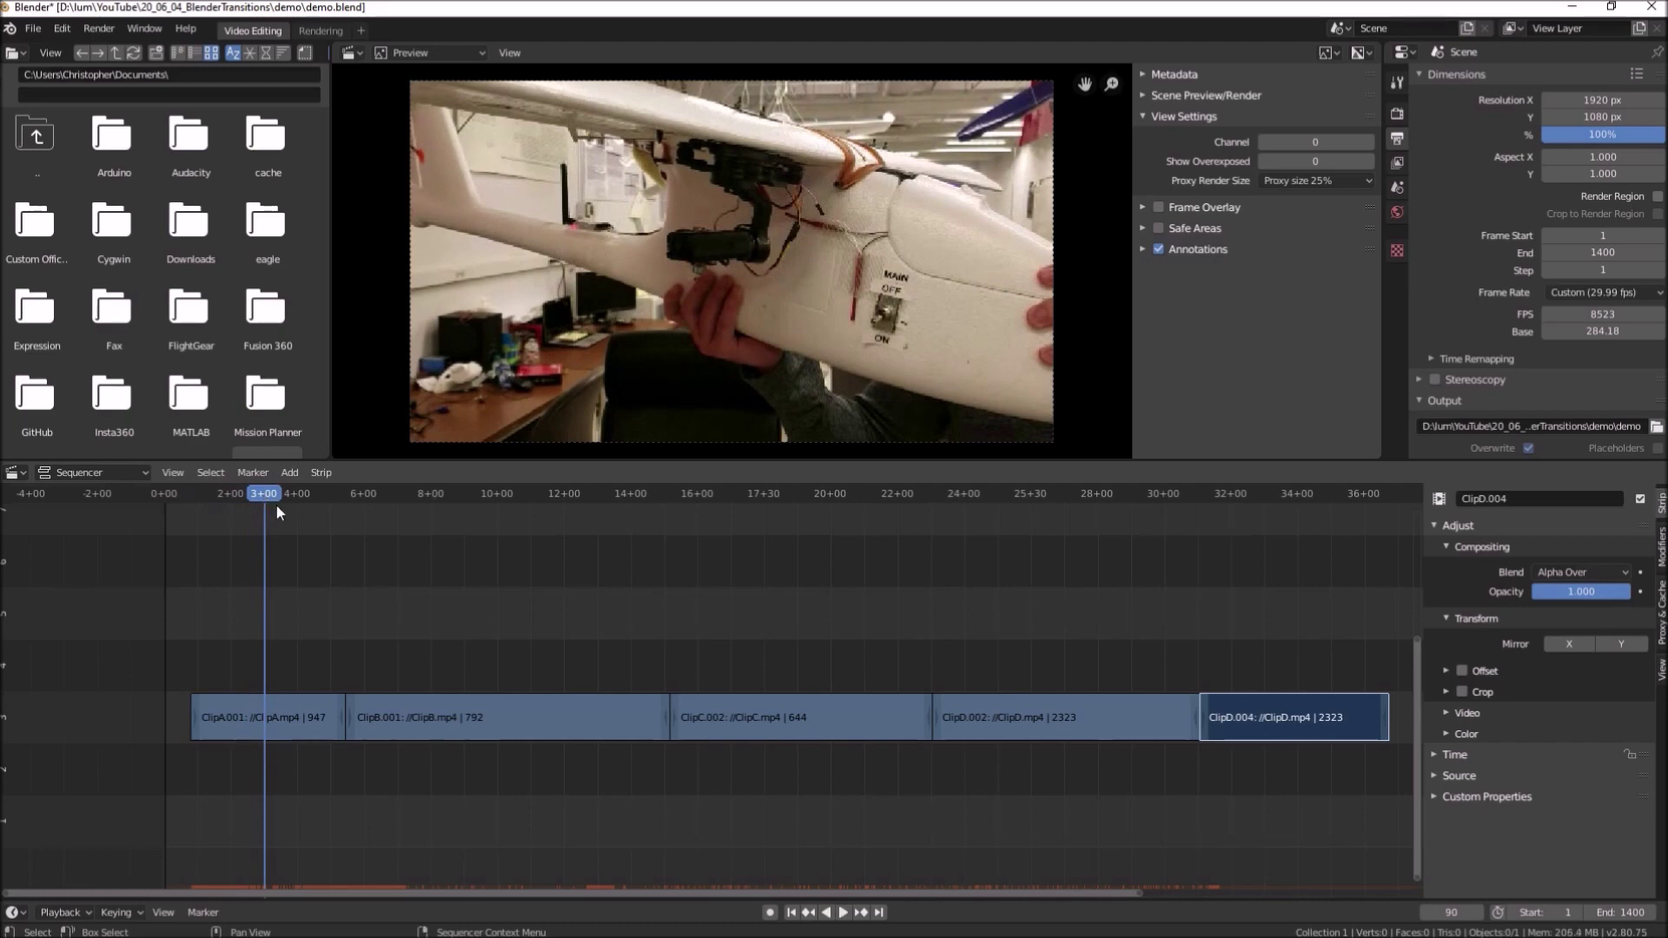
key("space")
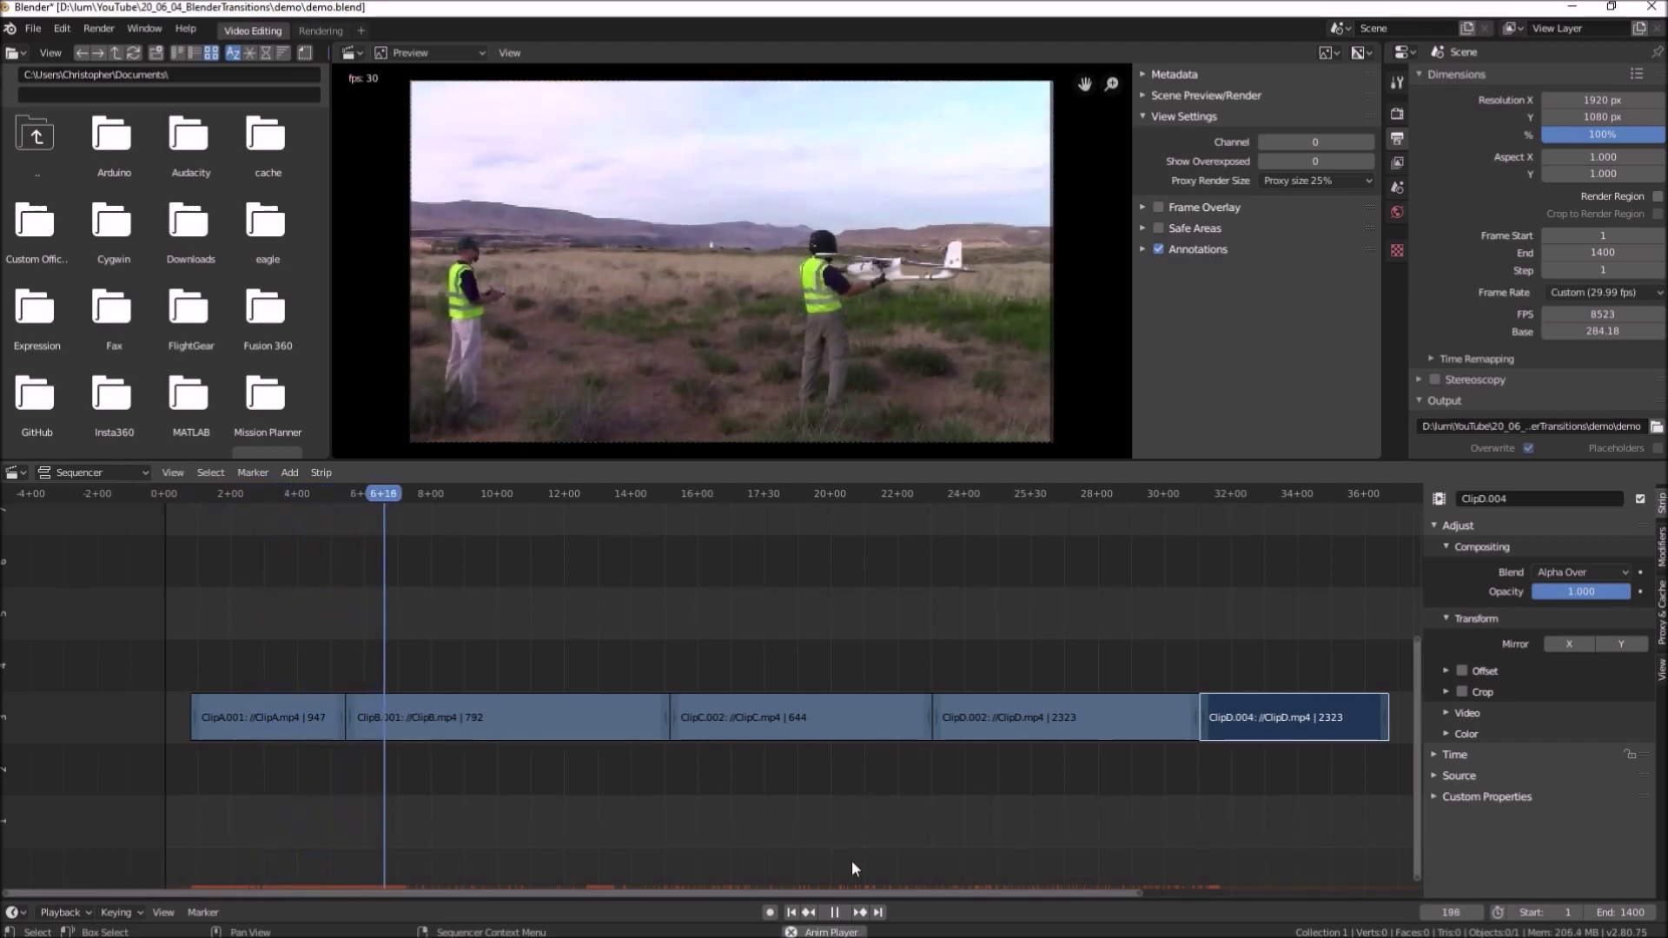
left_click(838, 915)
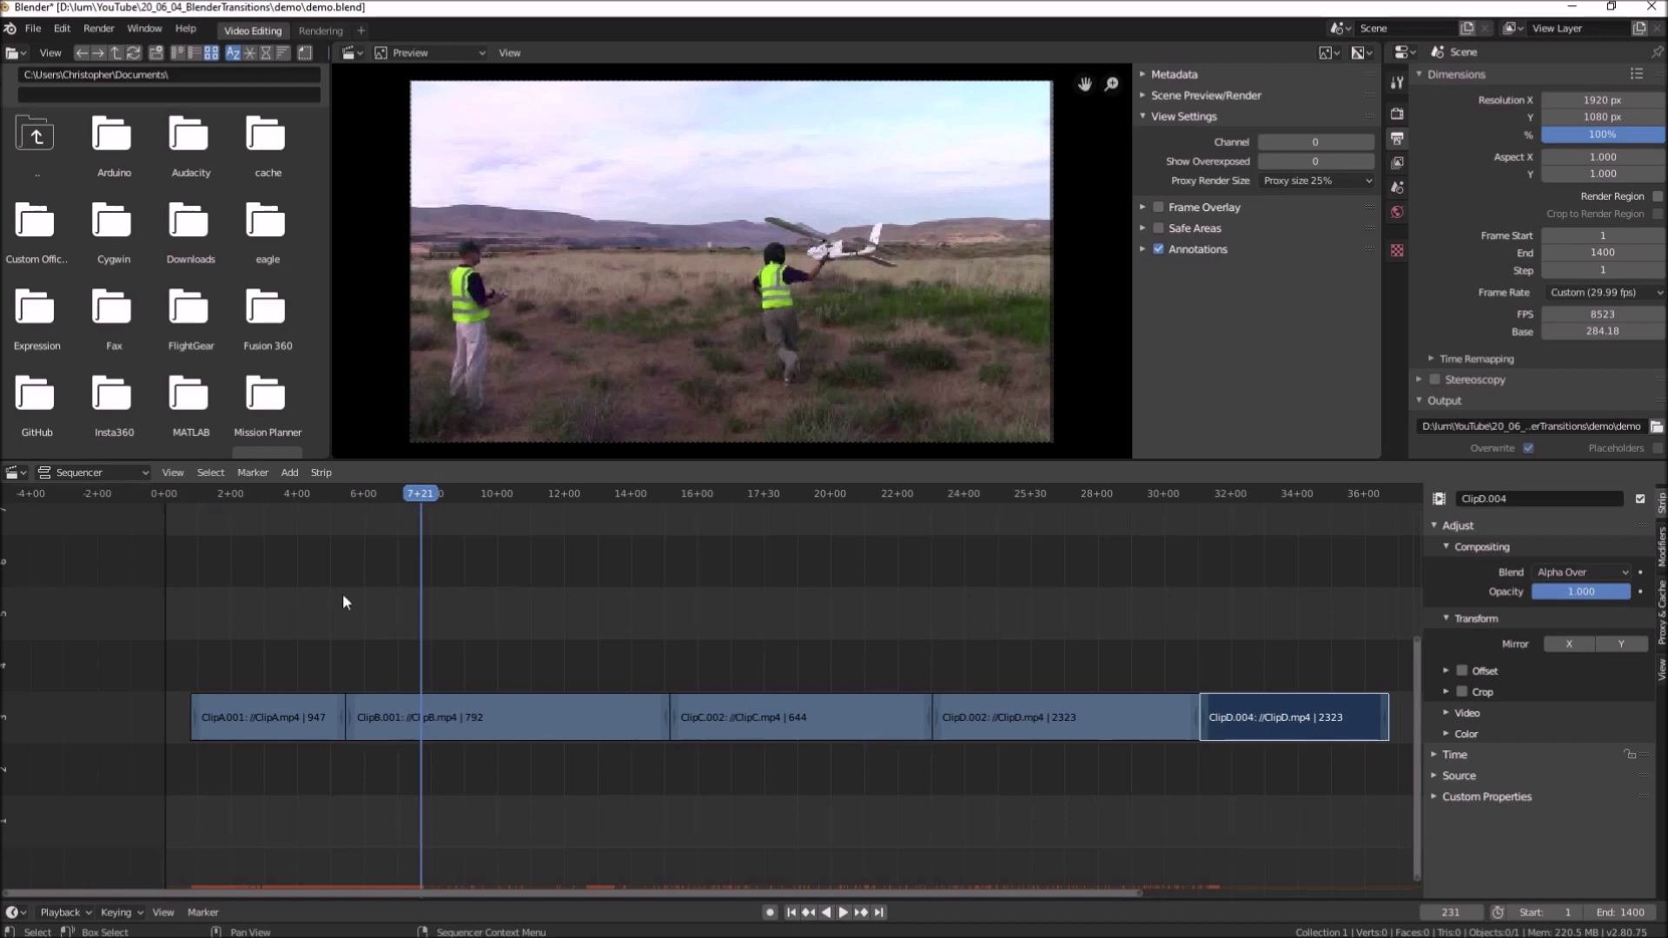
left_click_drag(400, 497, 282, 567)
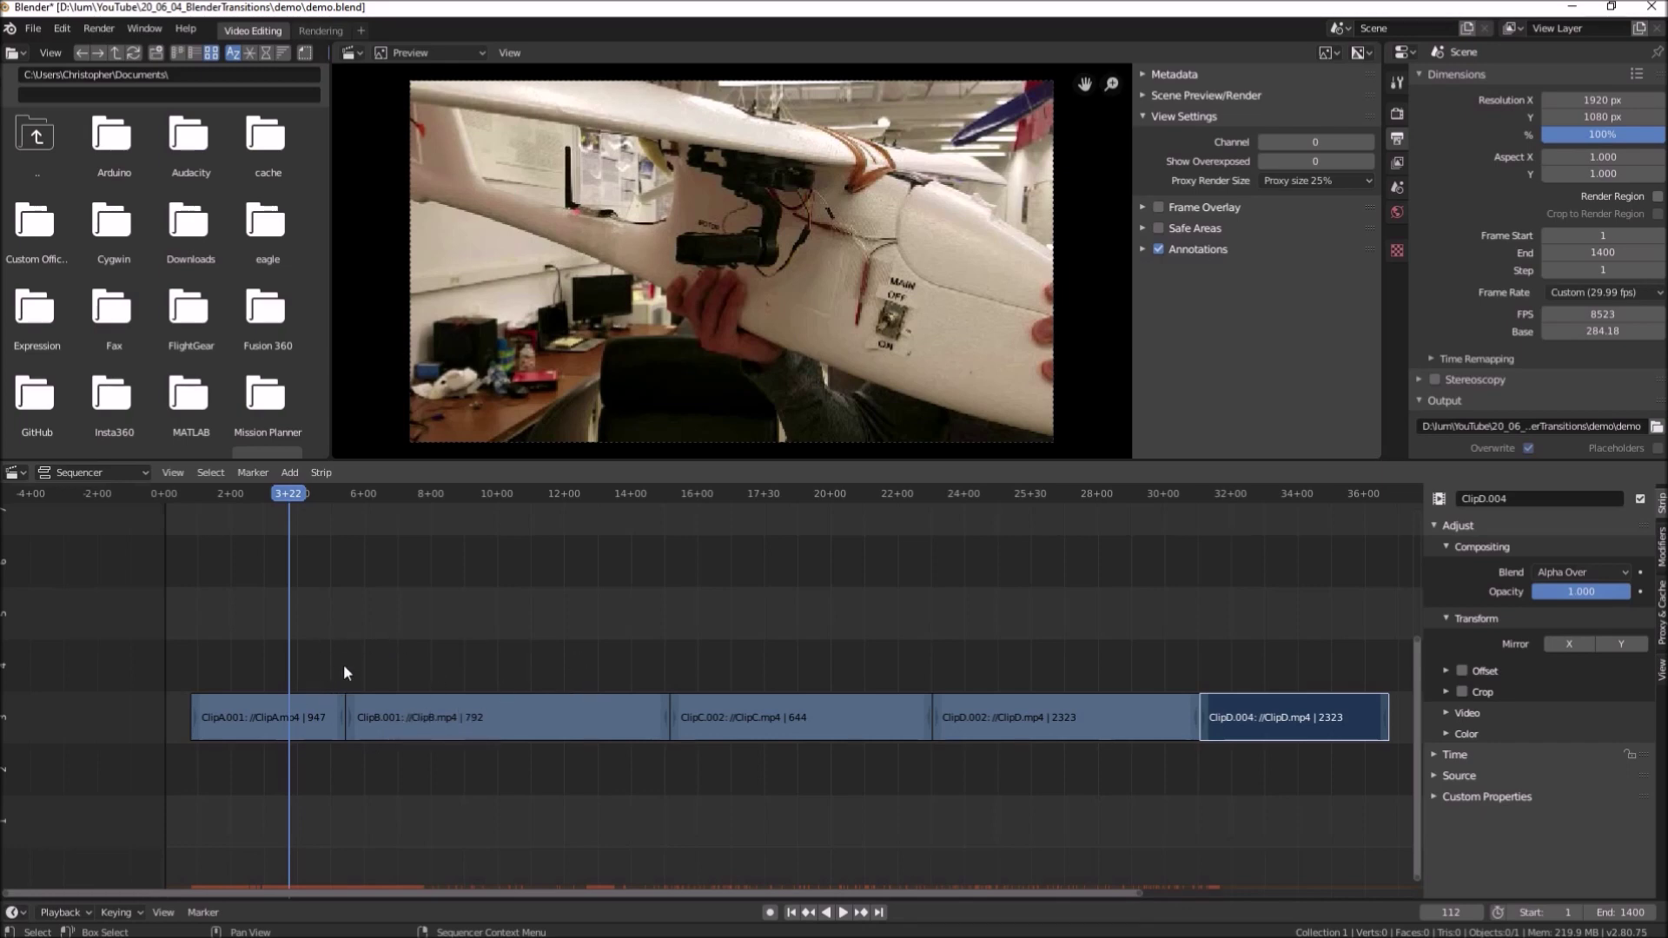
Select the ClipA strip, switch to File Explorer, and view BlackBackground.jpg from the demo folder
left_click(251, 715)
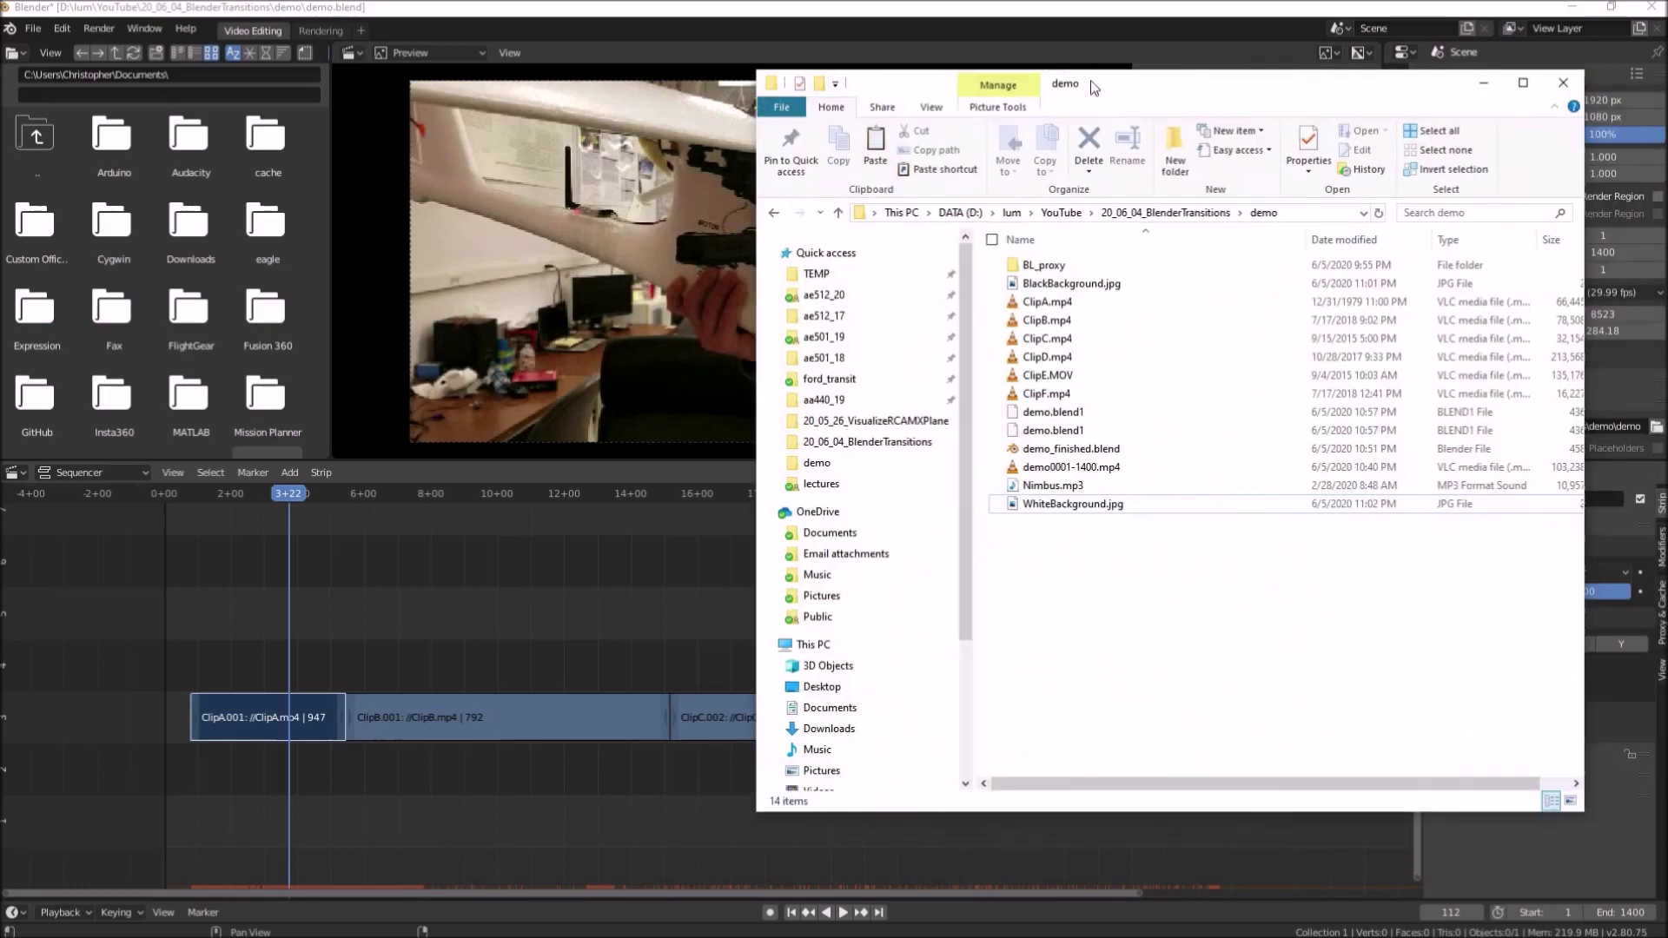
left_click_drag(1092, 80, 868, 75)
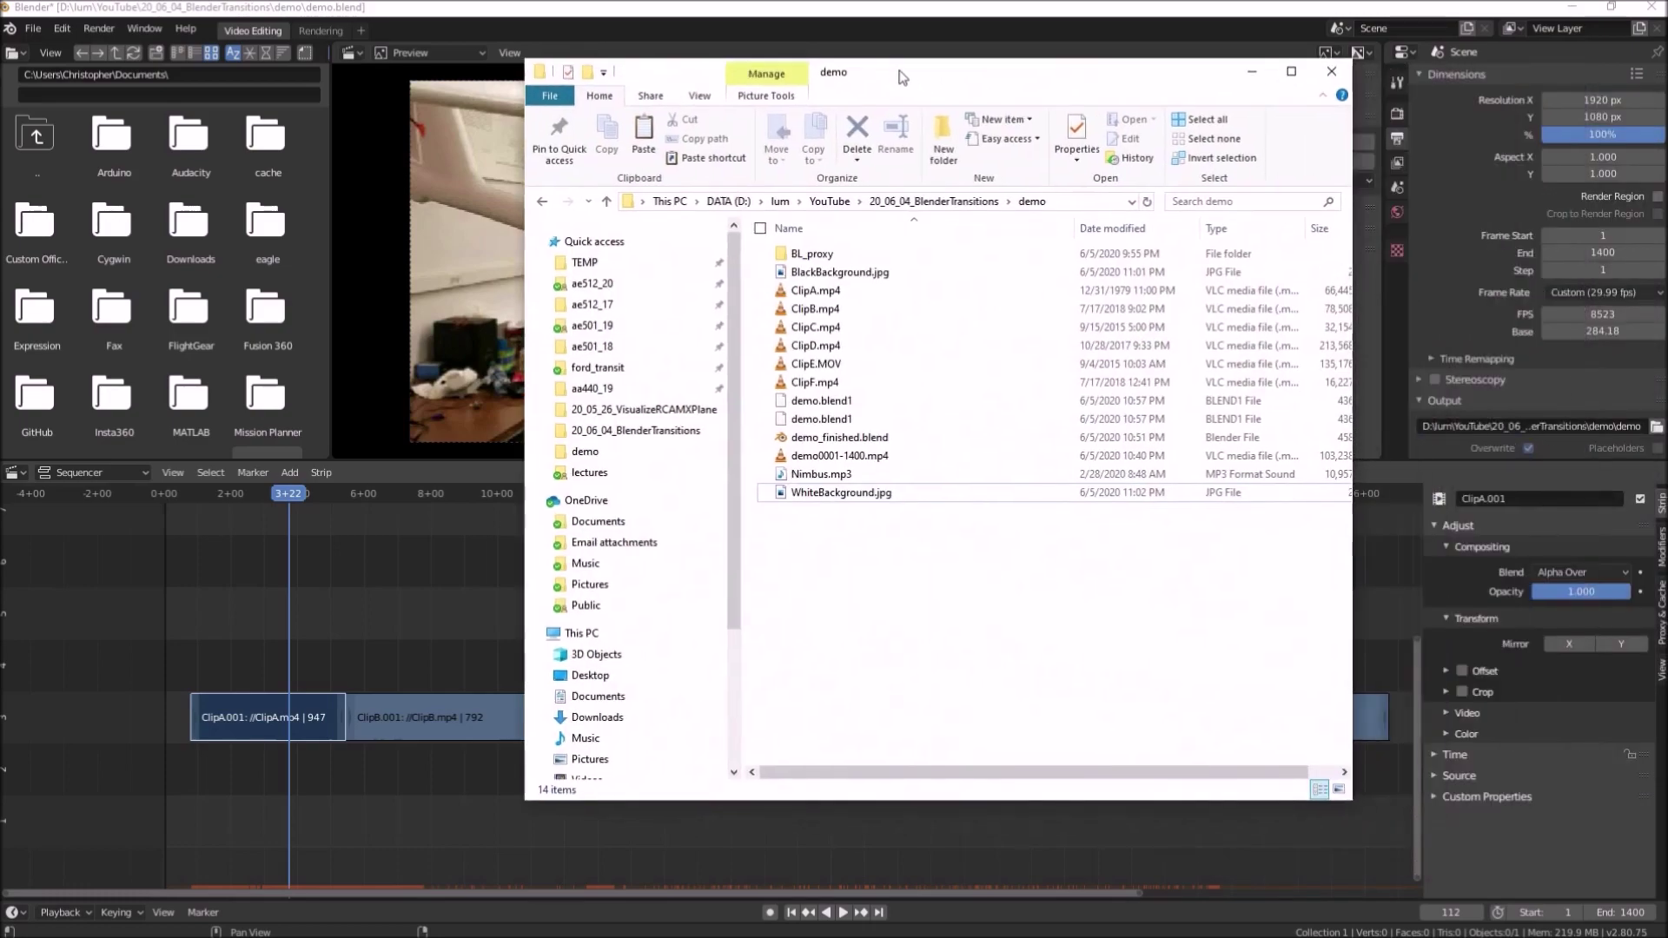
double_click(807, 278)
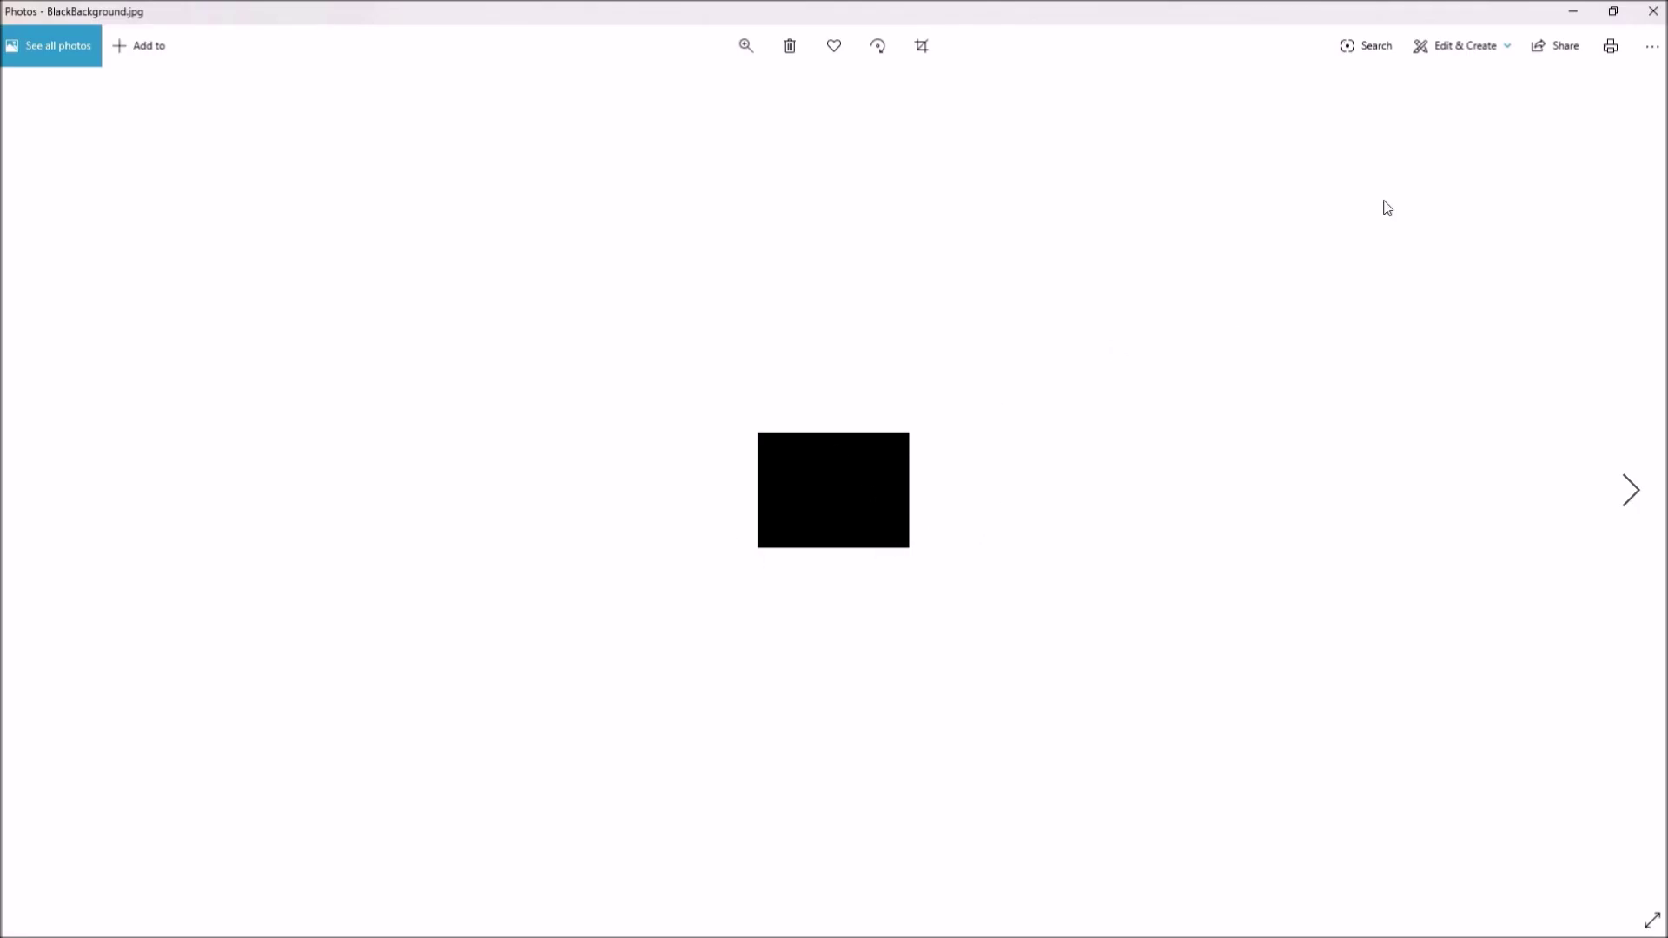
left_click(1655, 14)
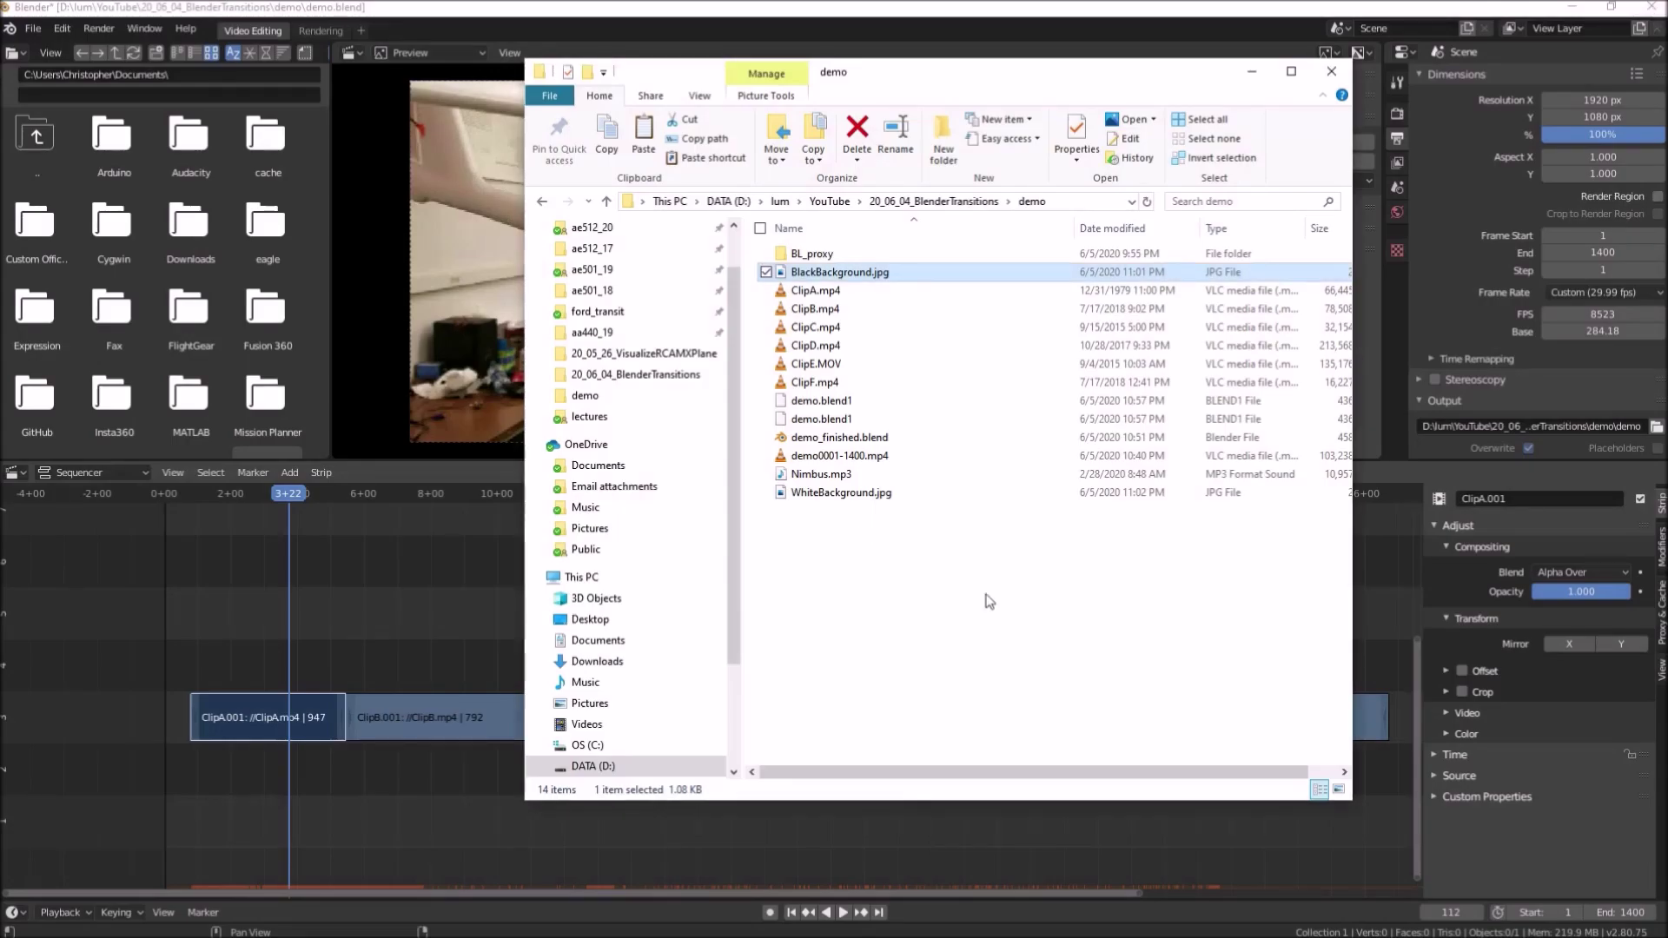
Switch back to Blender and add BlackBackground.jpg as an image strip starting at frame 0
left_click(261, 717)
left_click_drag(278, 499, 164, 494)
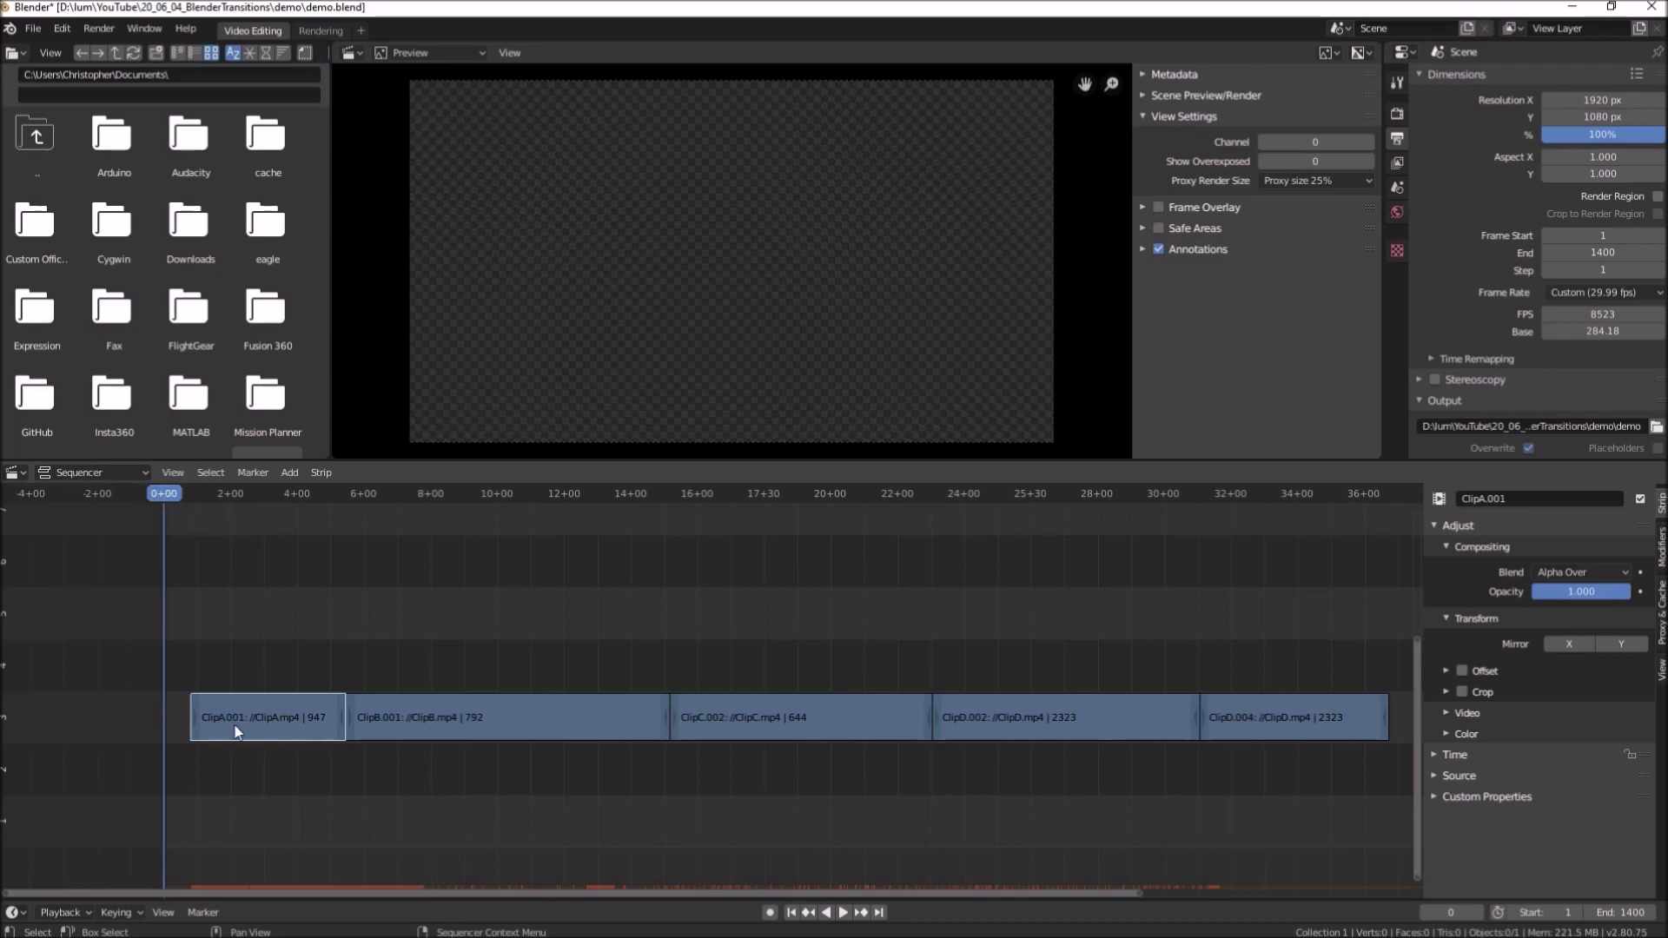
left_click(289, 473)
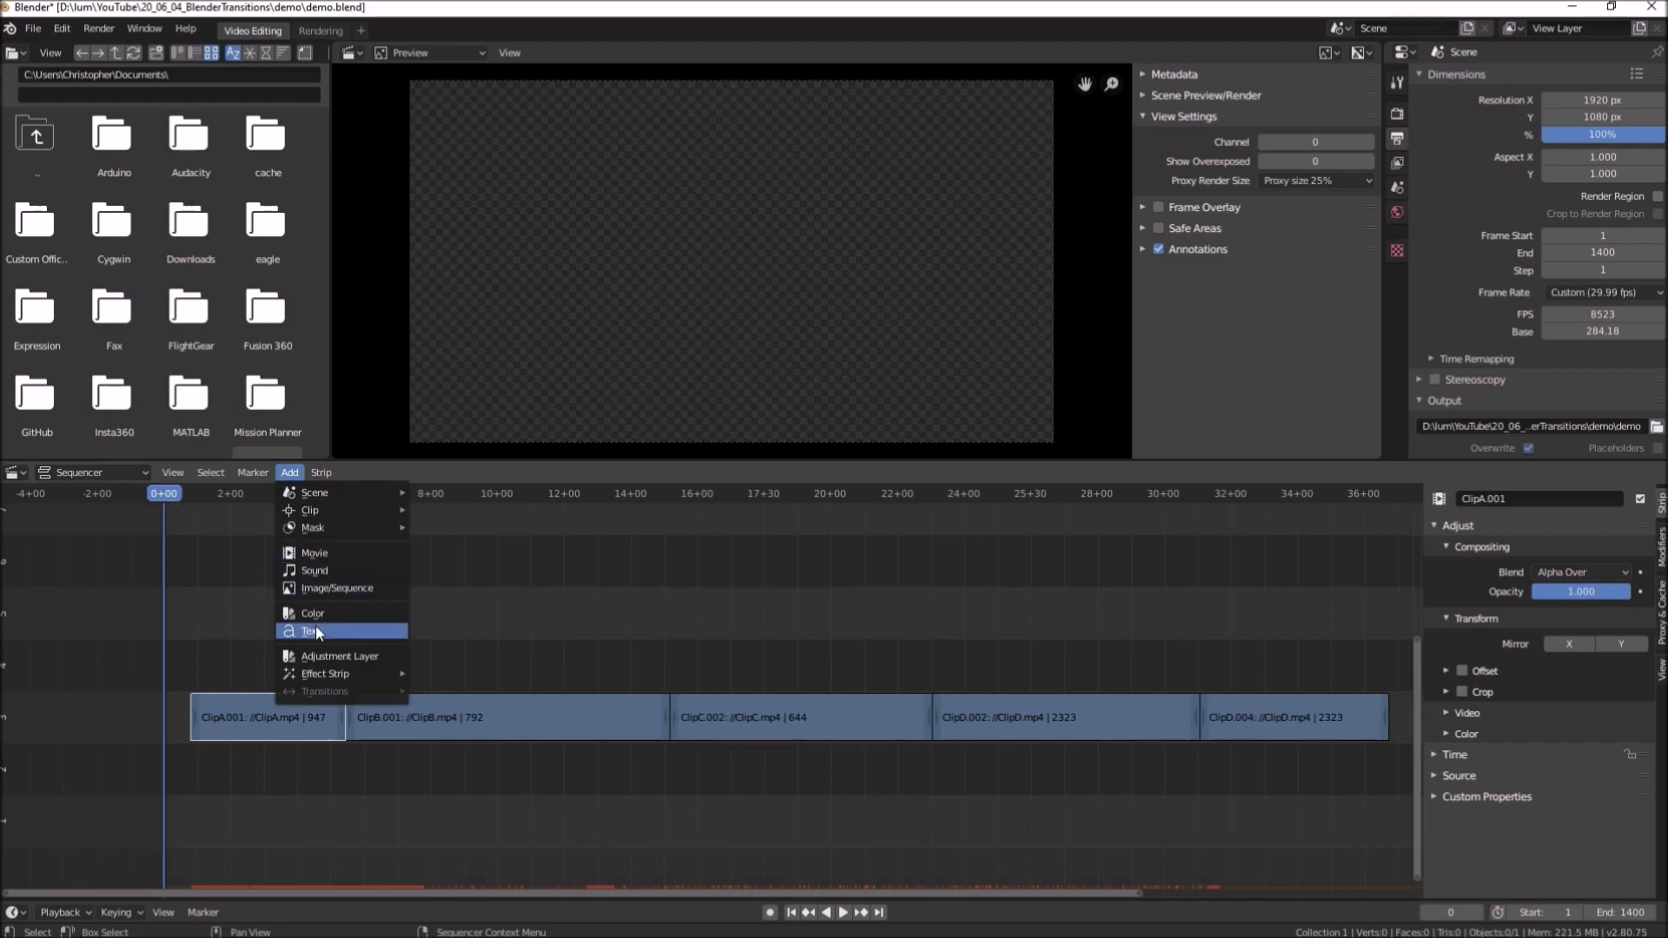
left_click(320, 588)
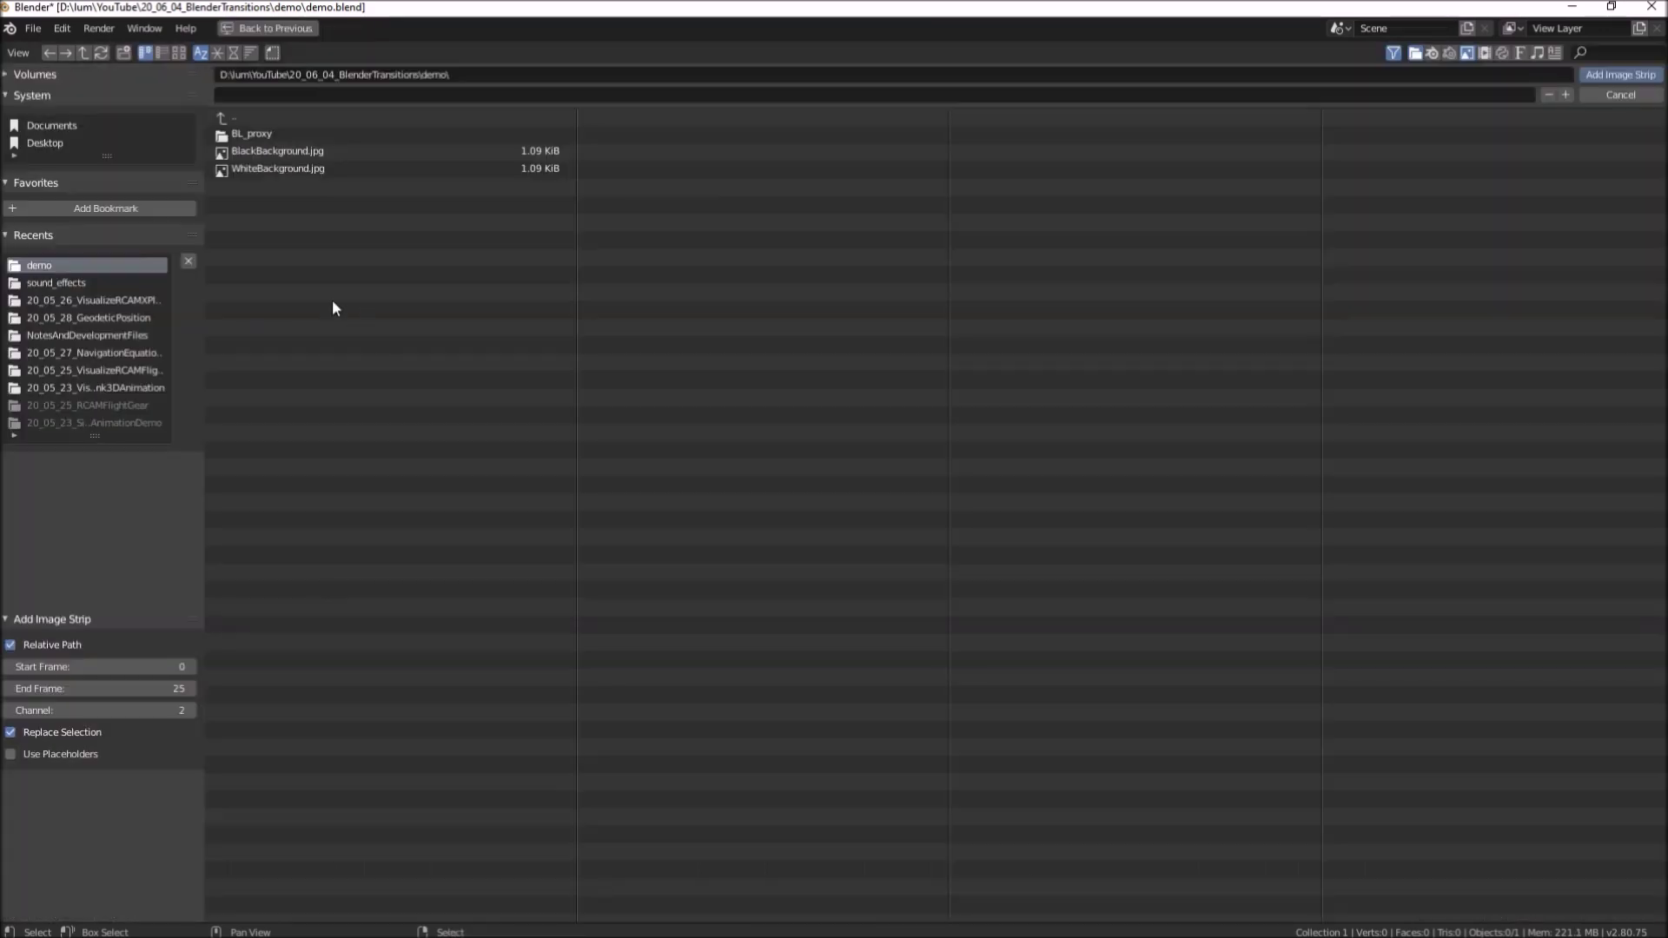
left_click(284, 153)
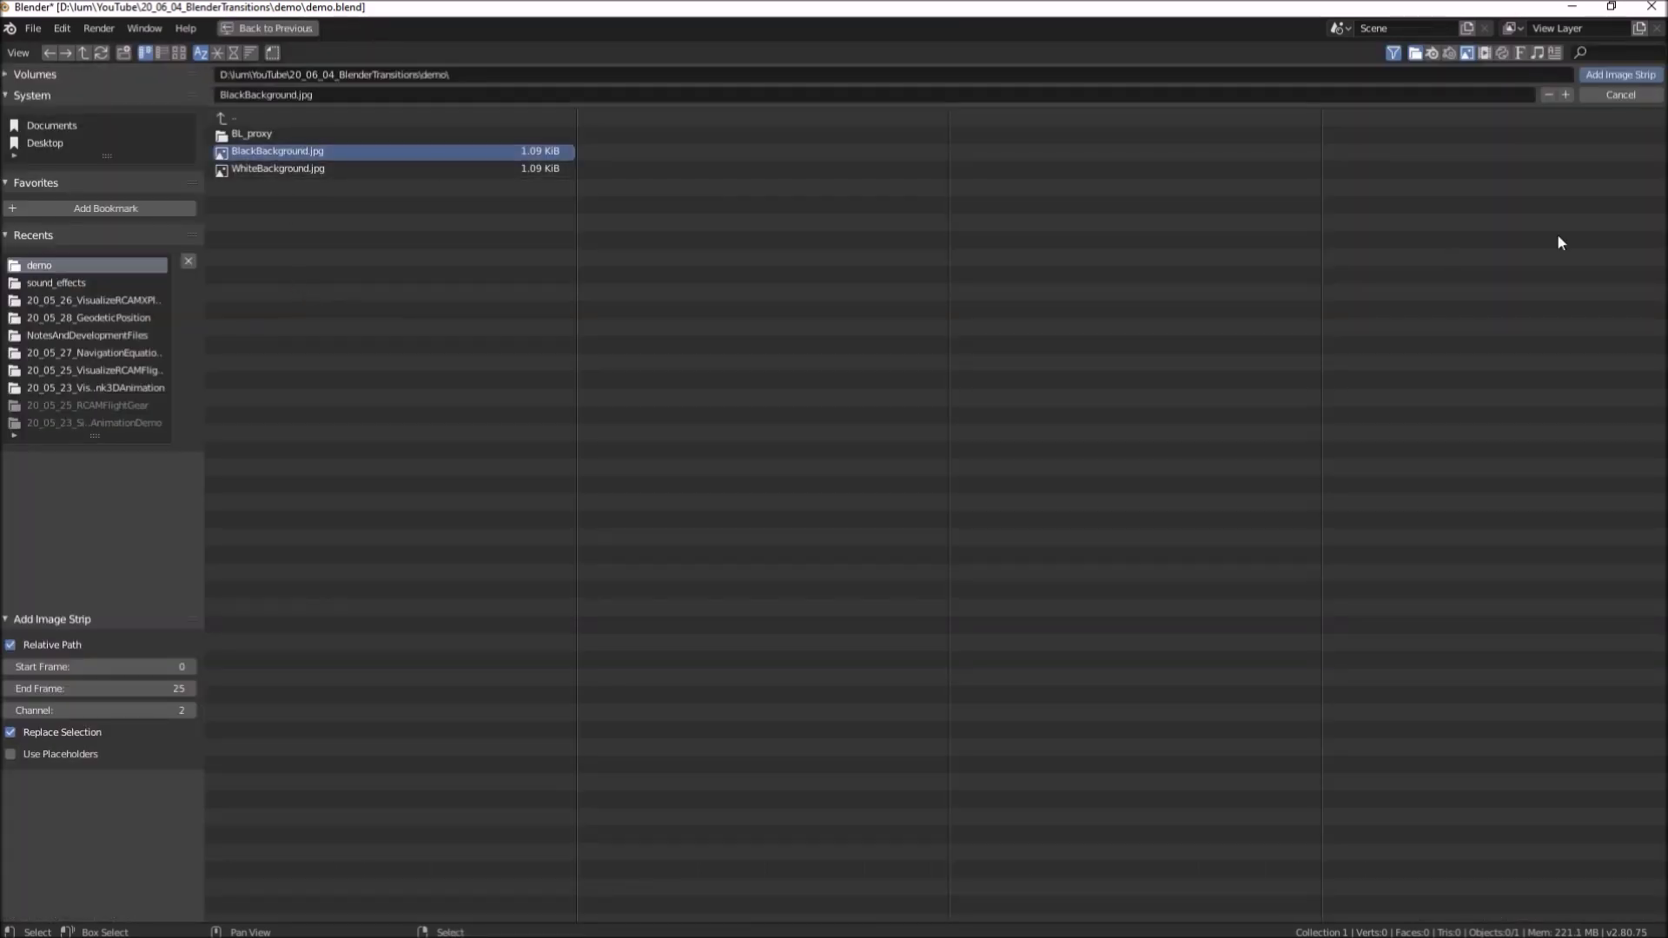
left_click(1623, 75)
Extend the end of the black background strip so that it overlaps the start of ClipA
left_click(191, 769)
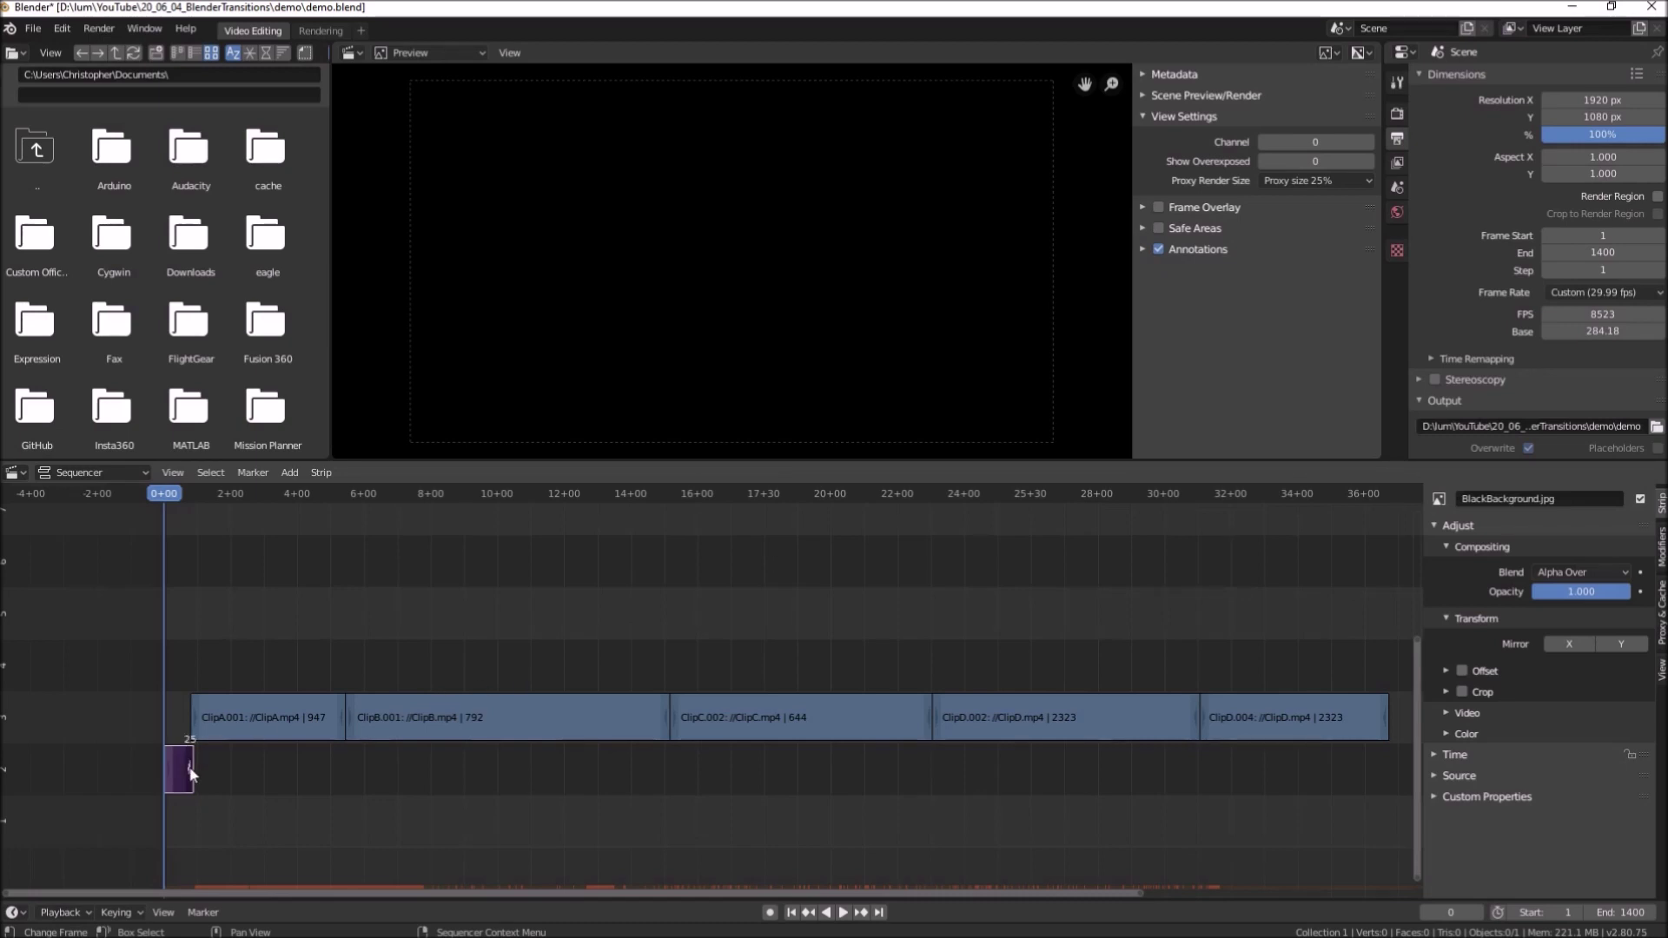
left_click_drag(190, 768, 221, 764)
left_click(242, 723)
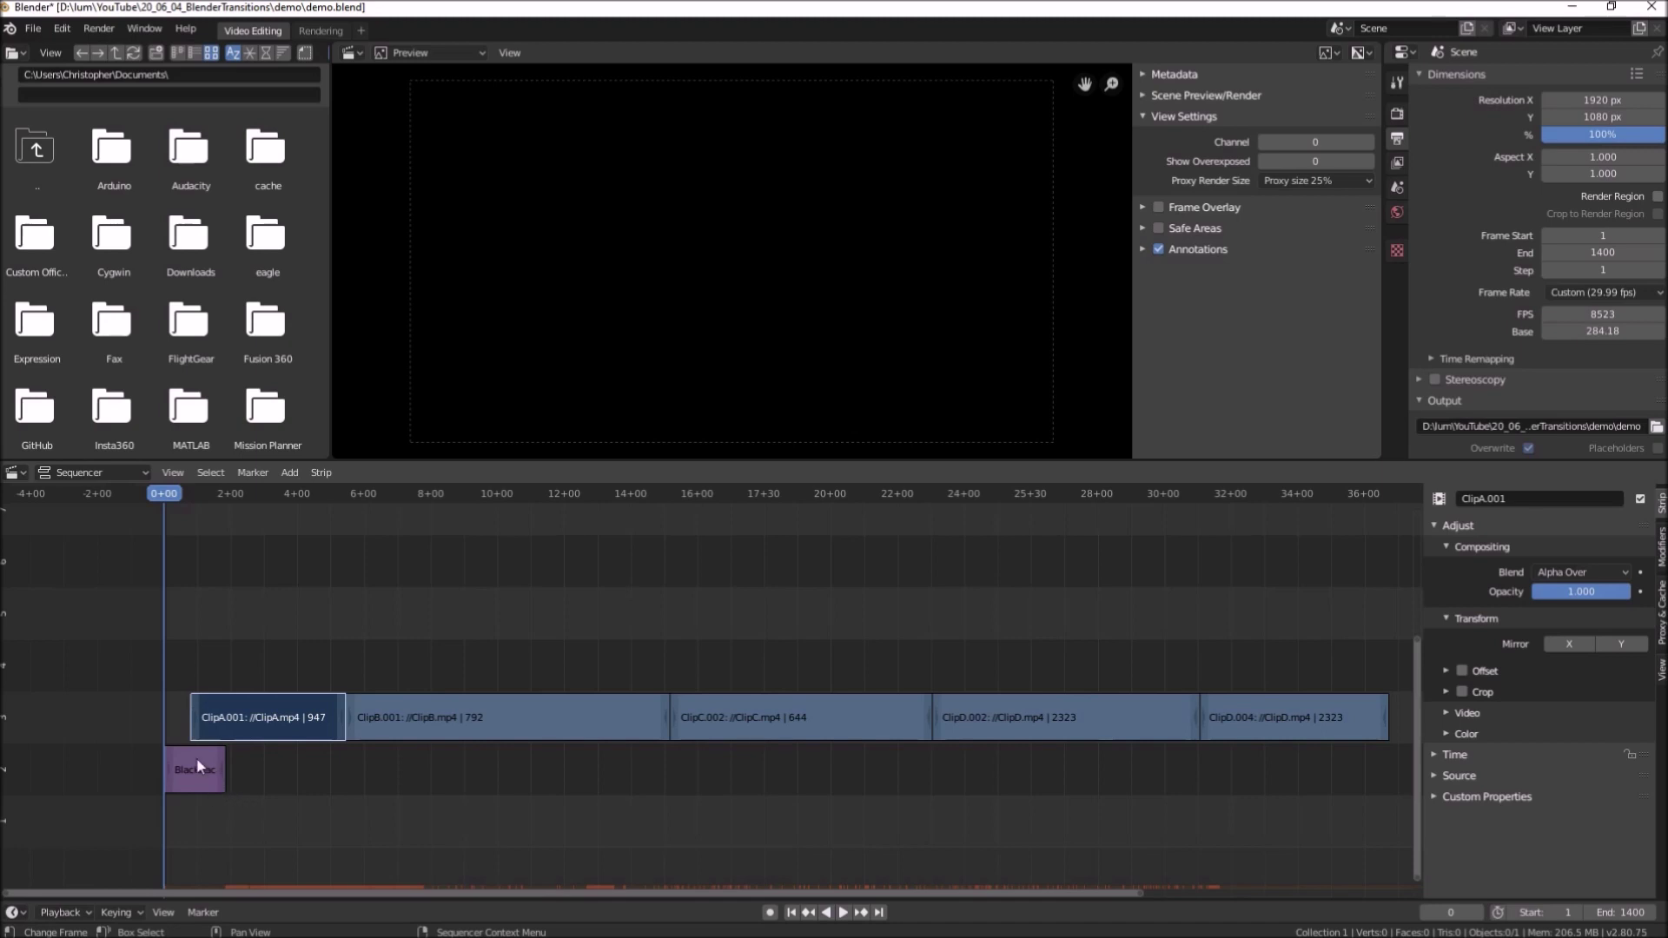
Play the opening from the black background into ClipA to examine the hard cut
left_click(842, 913)
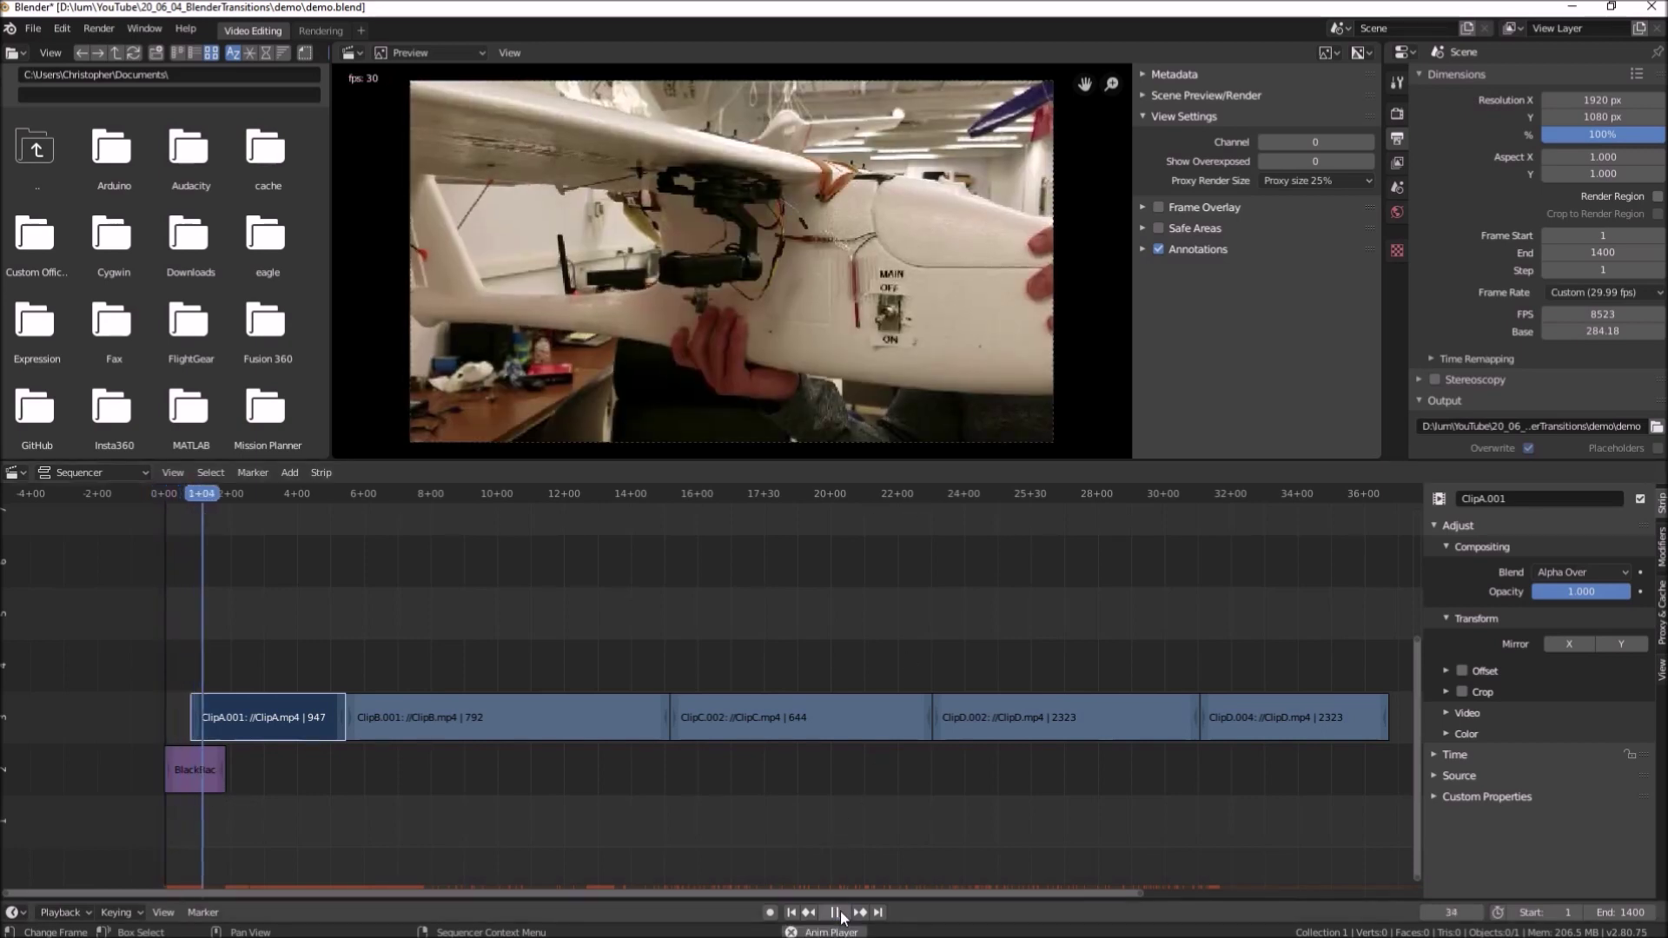
left_click(835, 912)
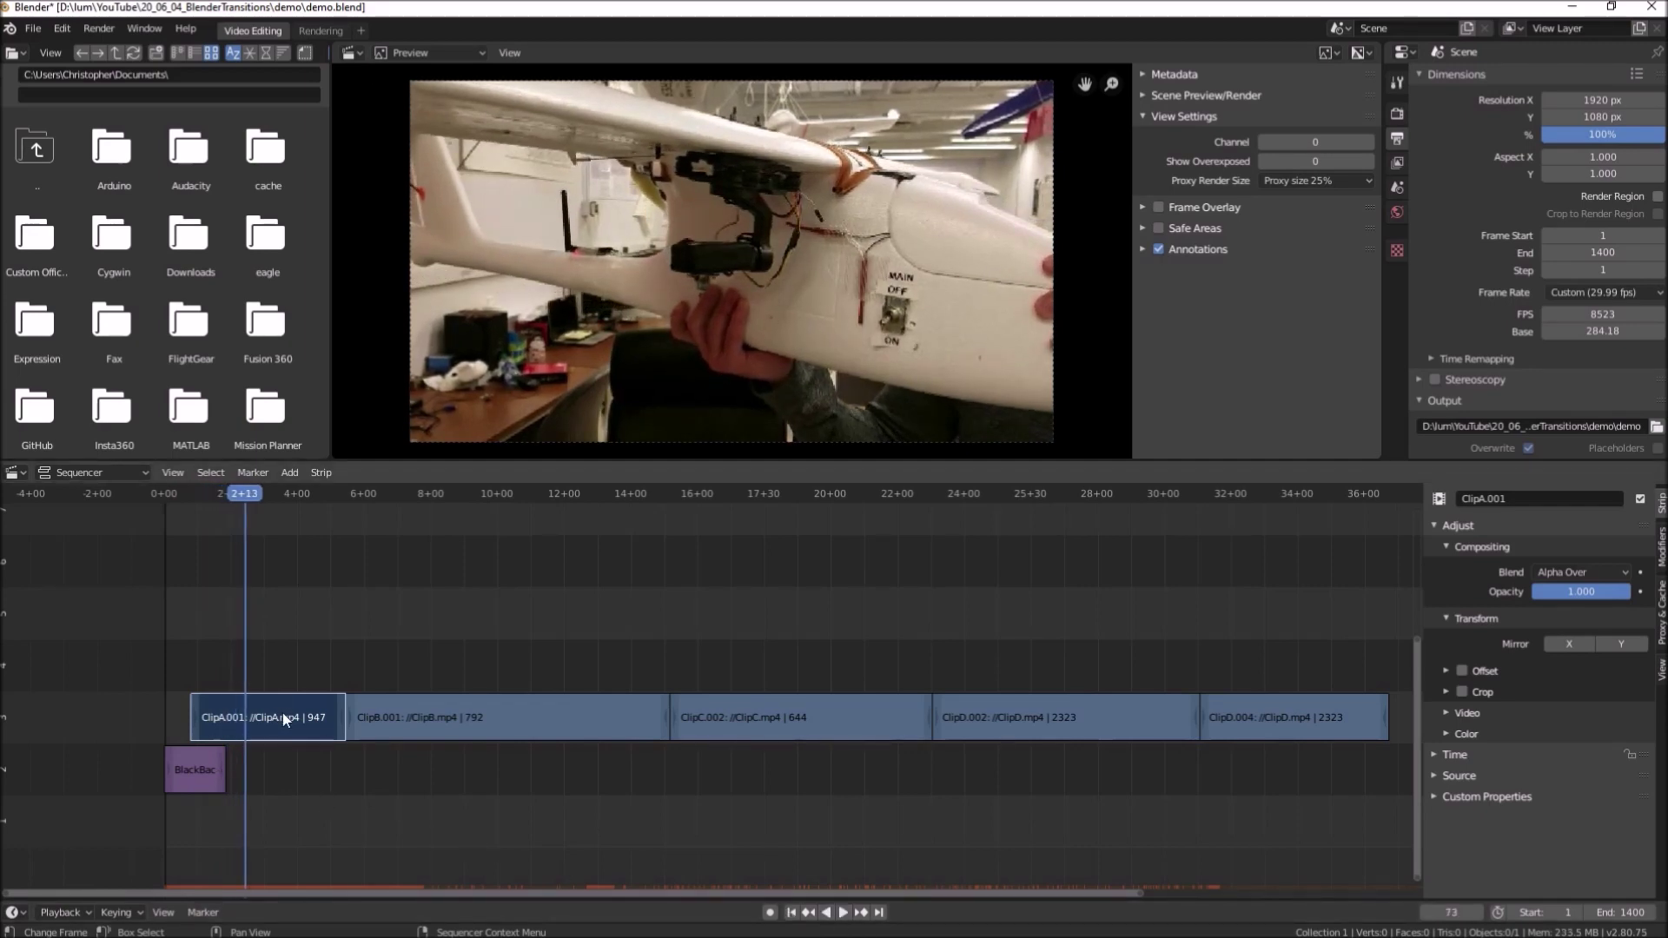
left_click(269, 770)
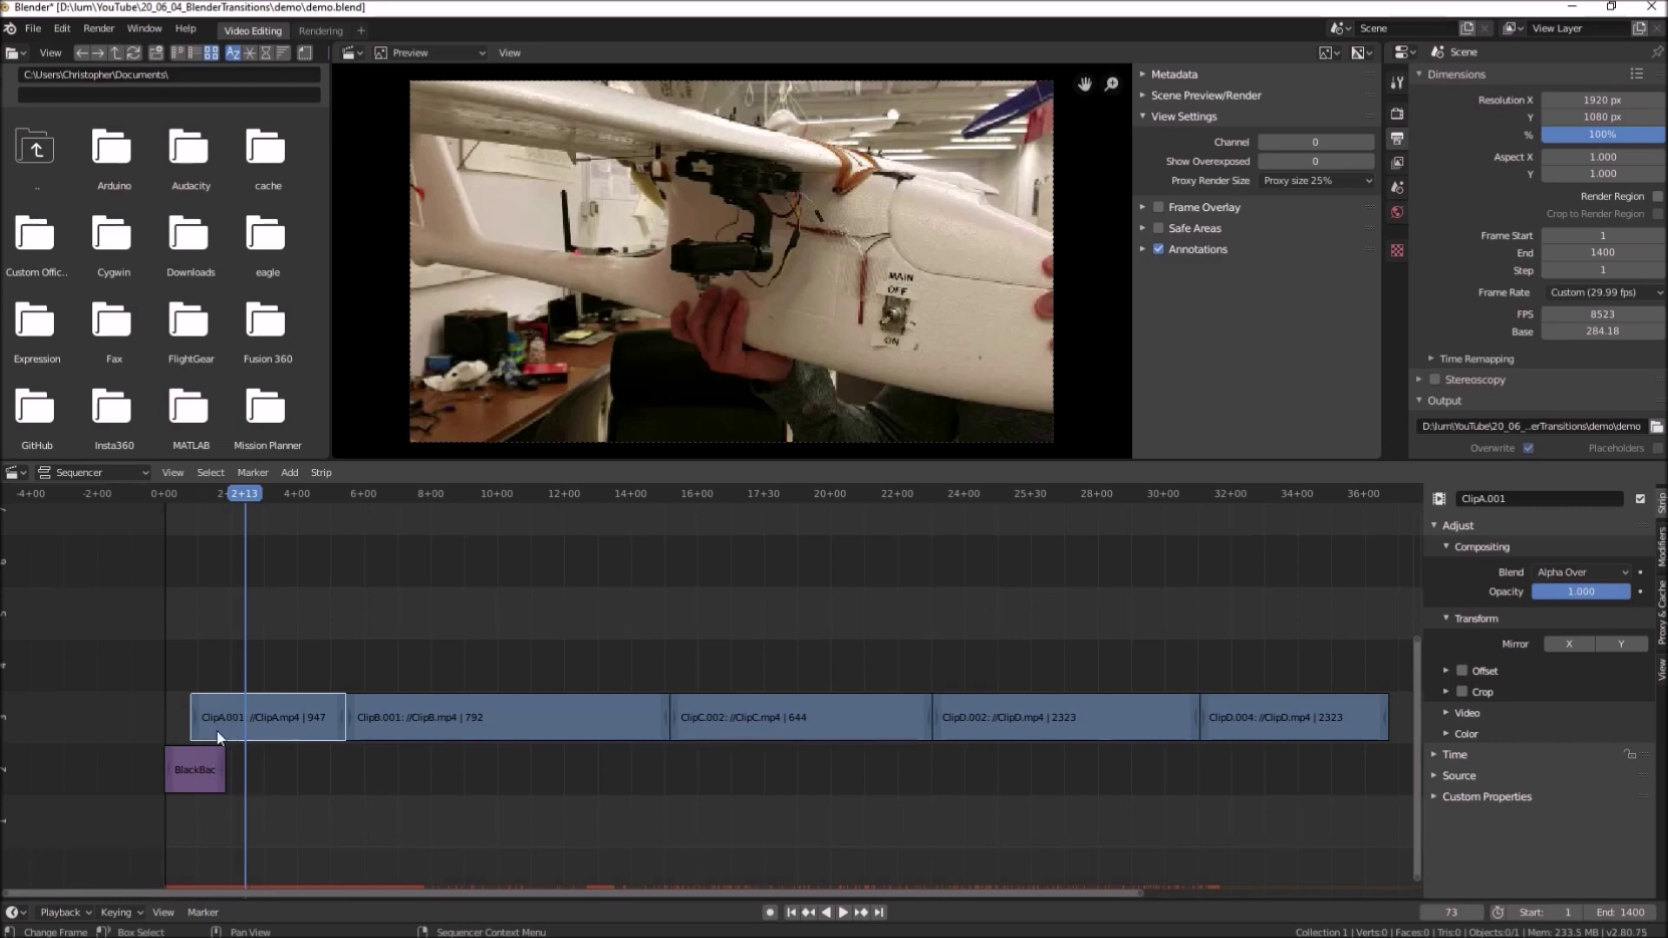
mouse_move(241, 503)
left_mouse_down()
mouse_move(194, 504)
mouse_move(215, 510)
left_mouse_up()
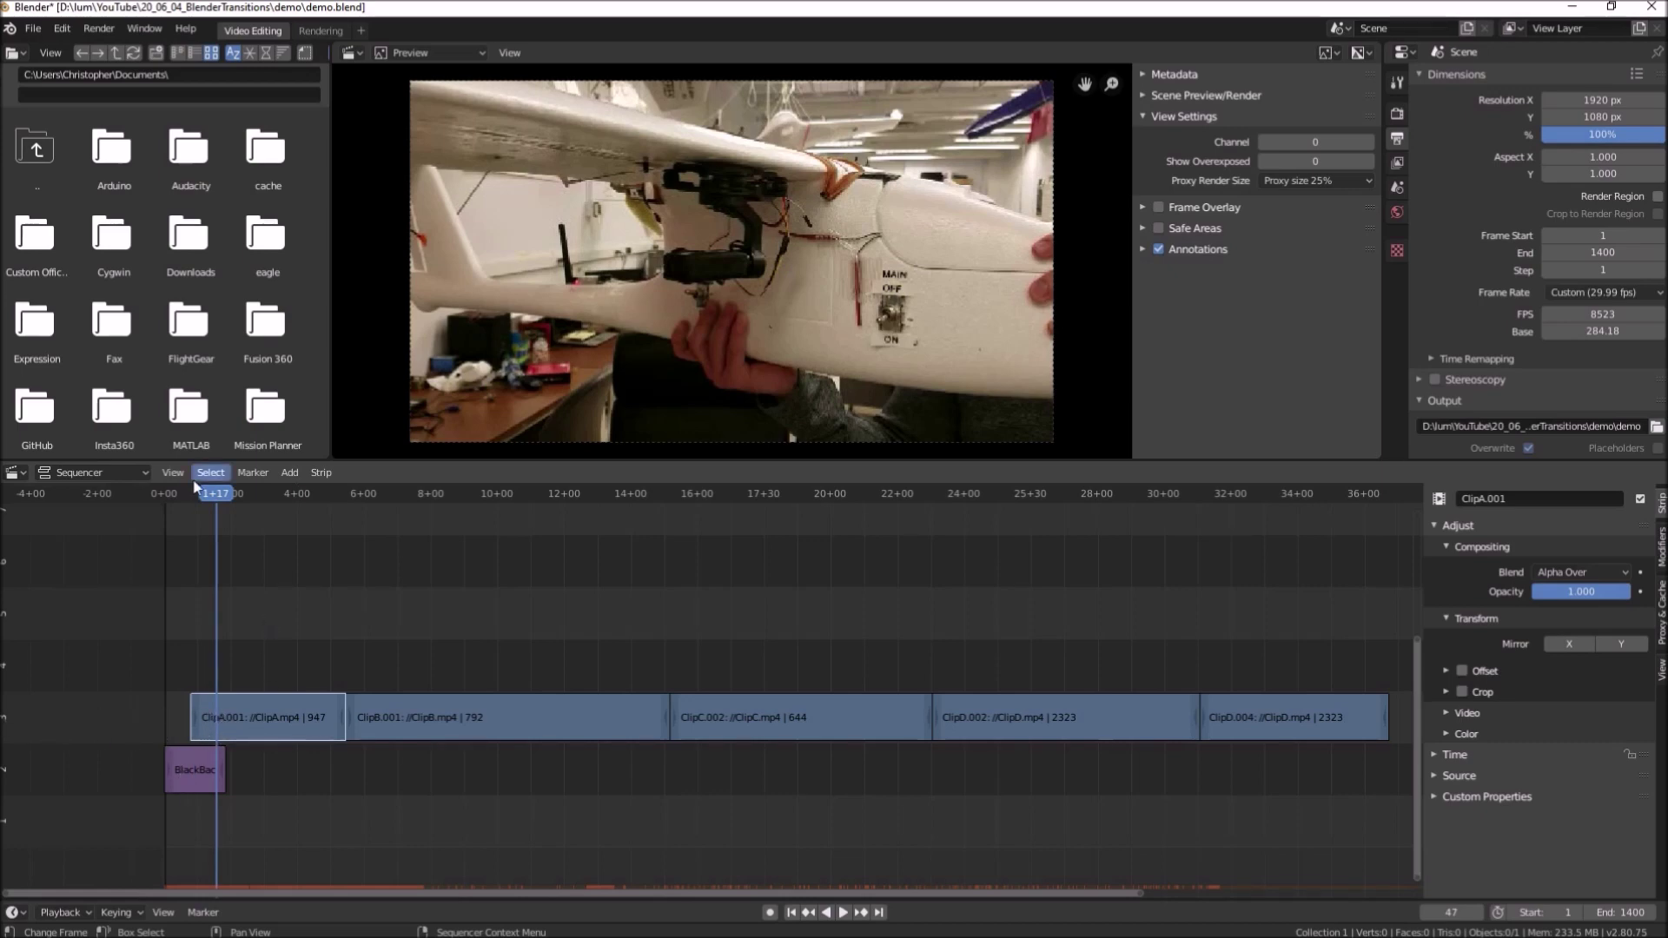
left_click_drag(211, 498, 168, 502)
key("space")
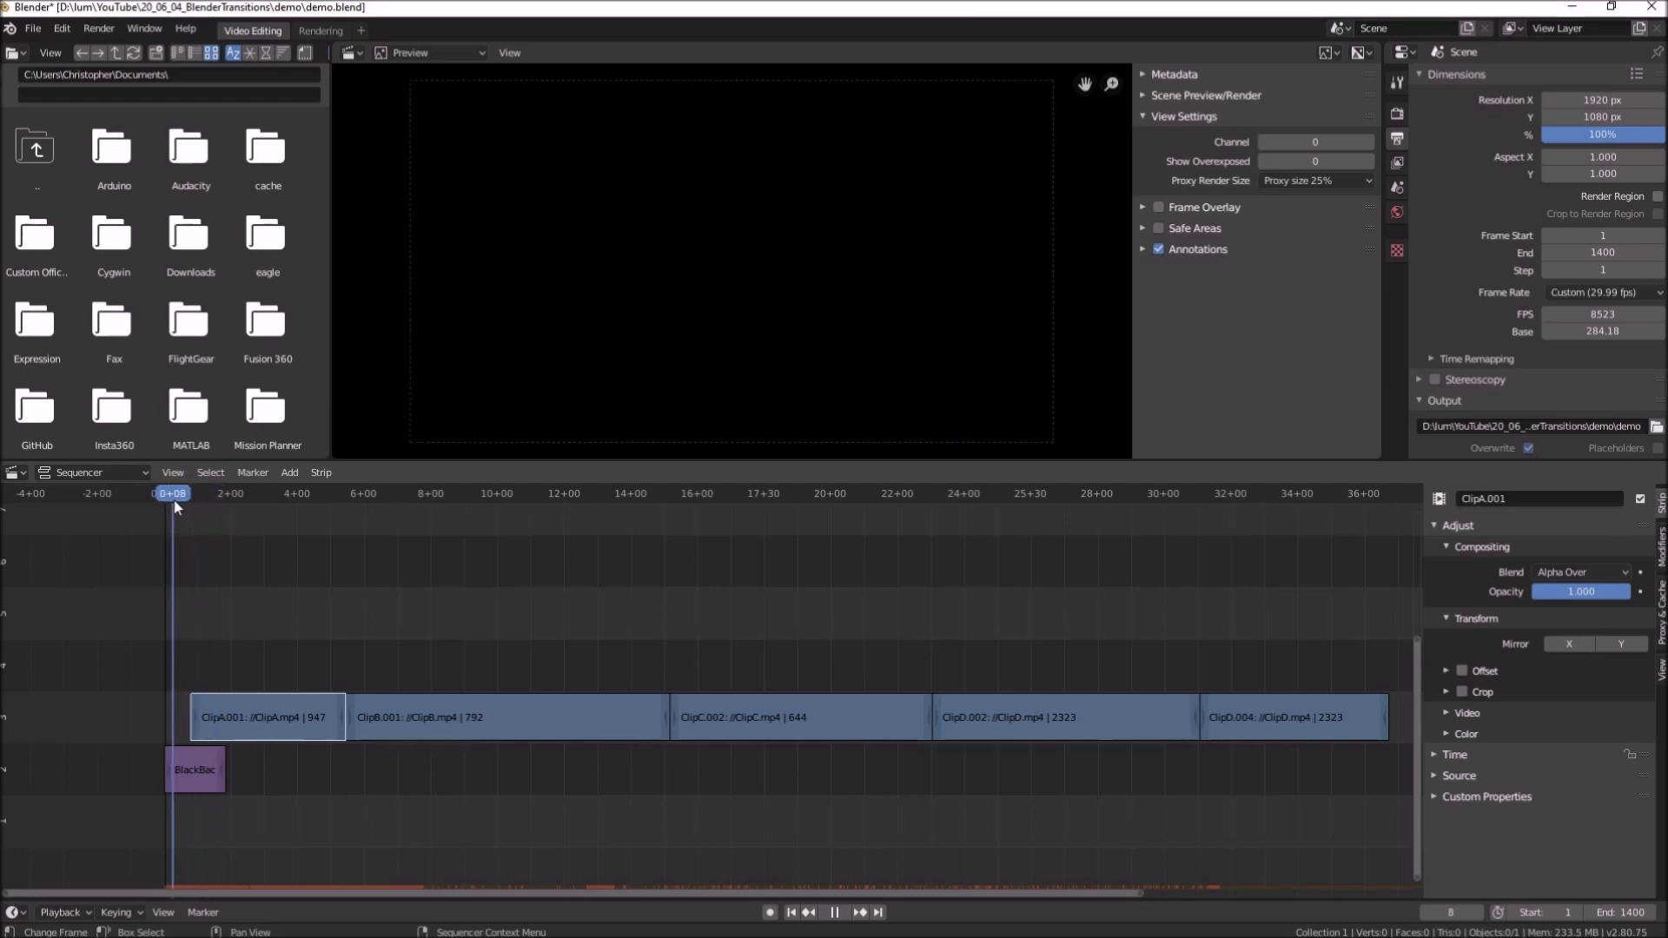
key("space")
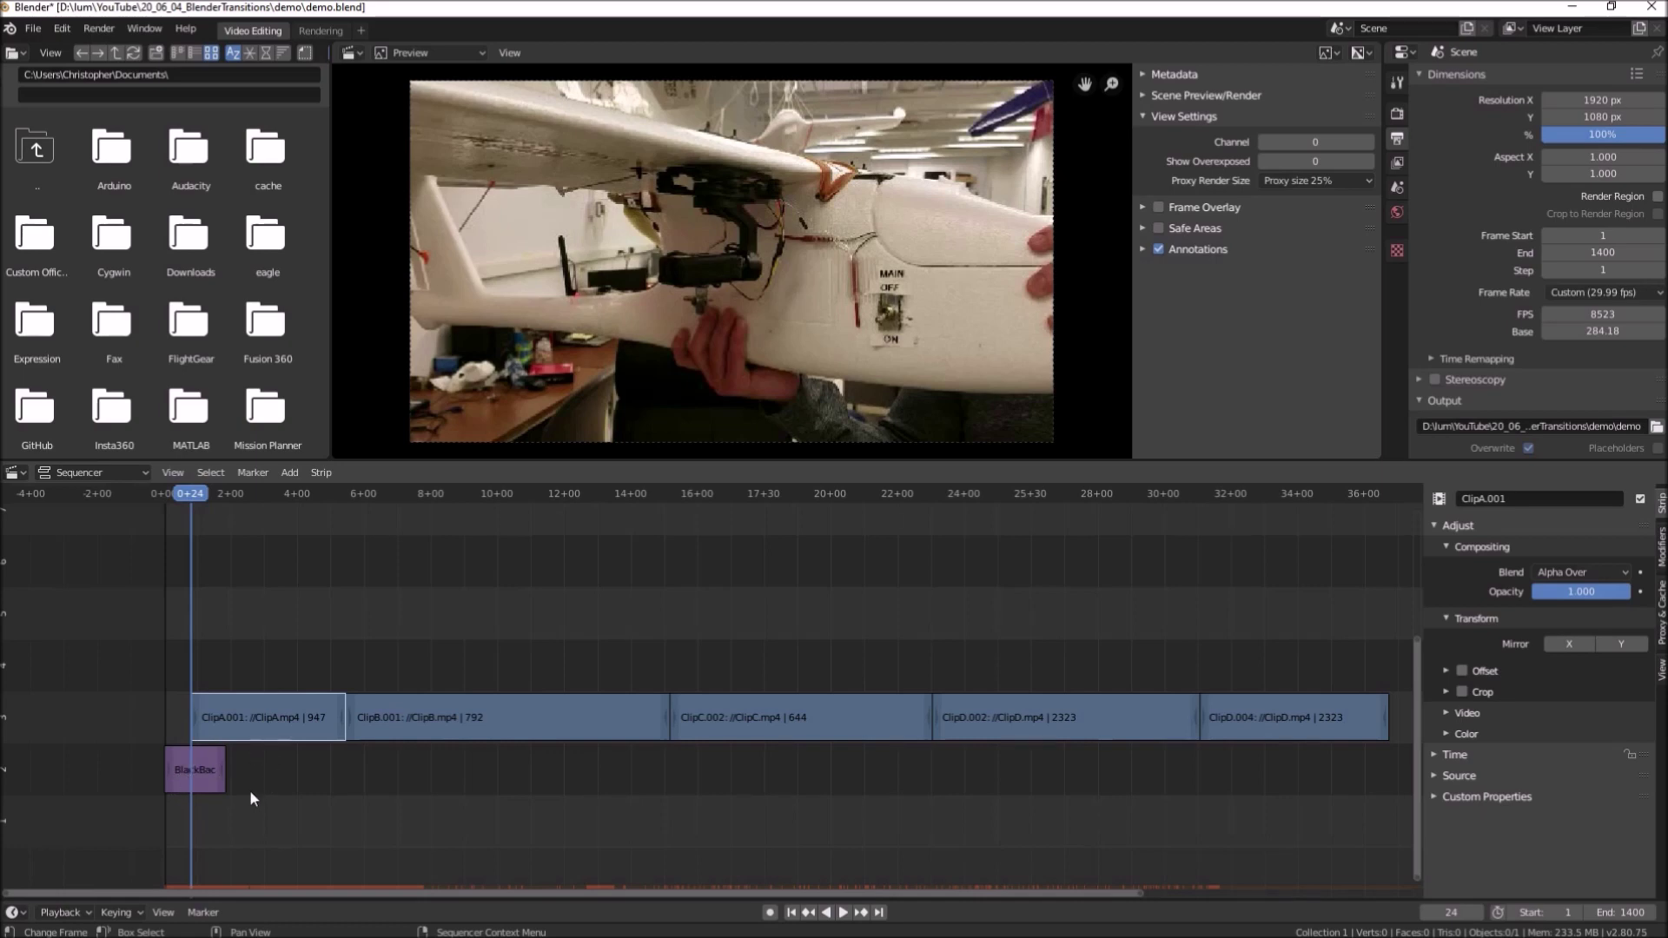
Add a Cross transition from the black background strip to the ClipA strip
left_click(184, 775)
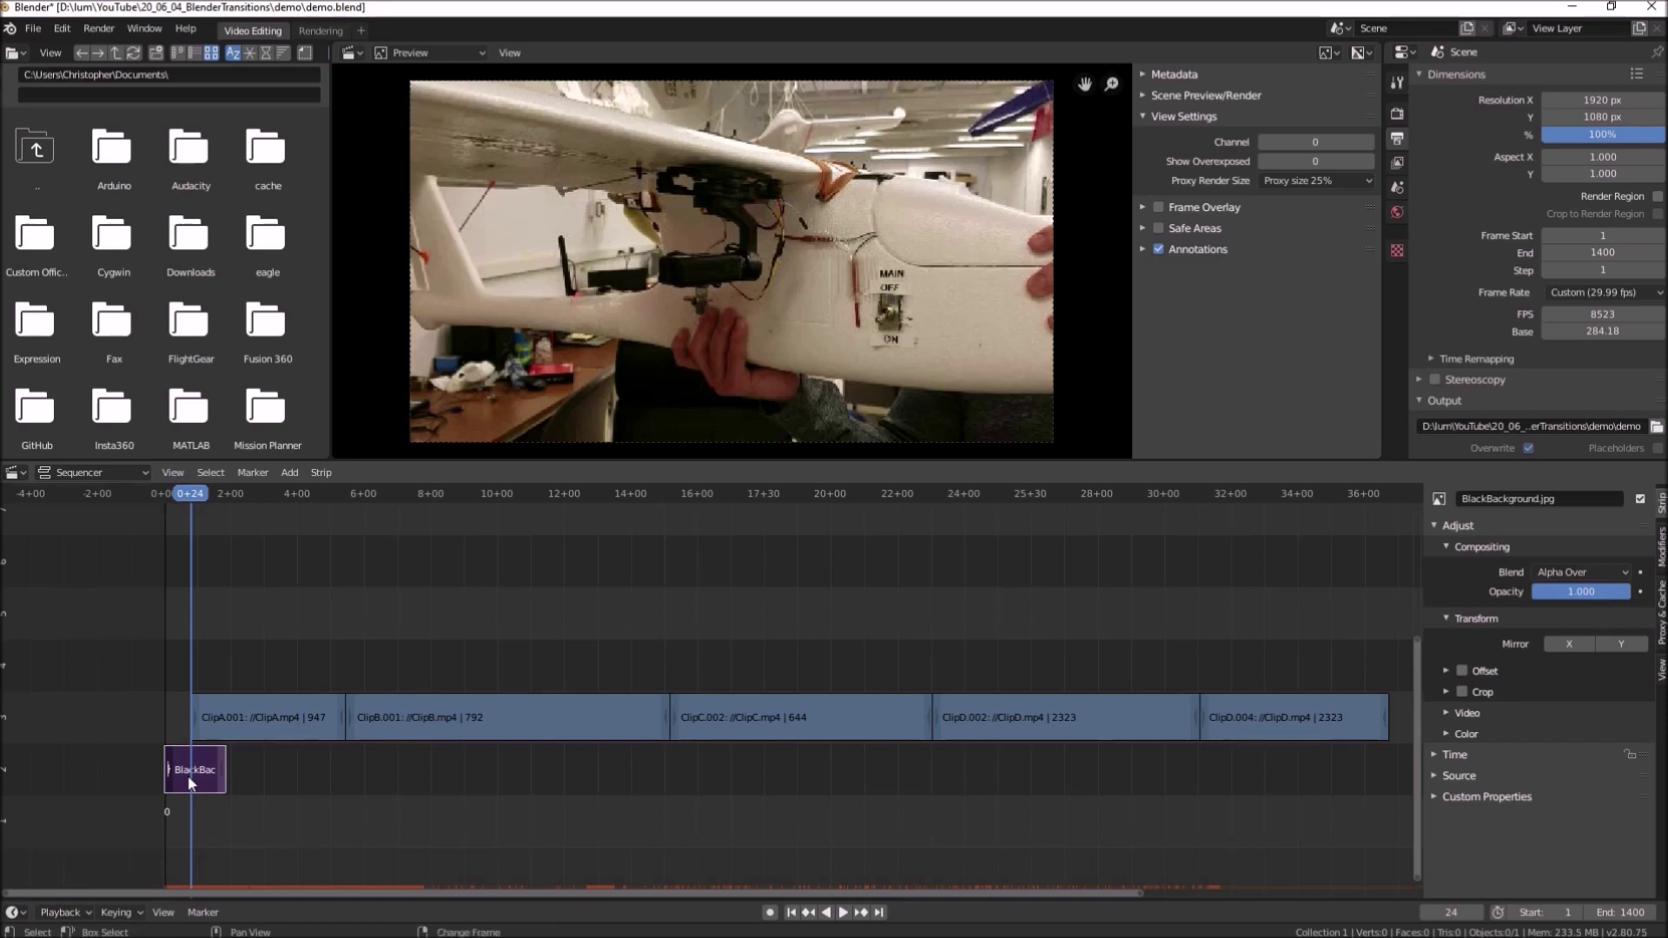
left_click(249, 718)
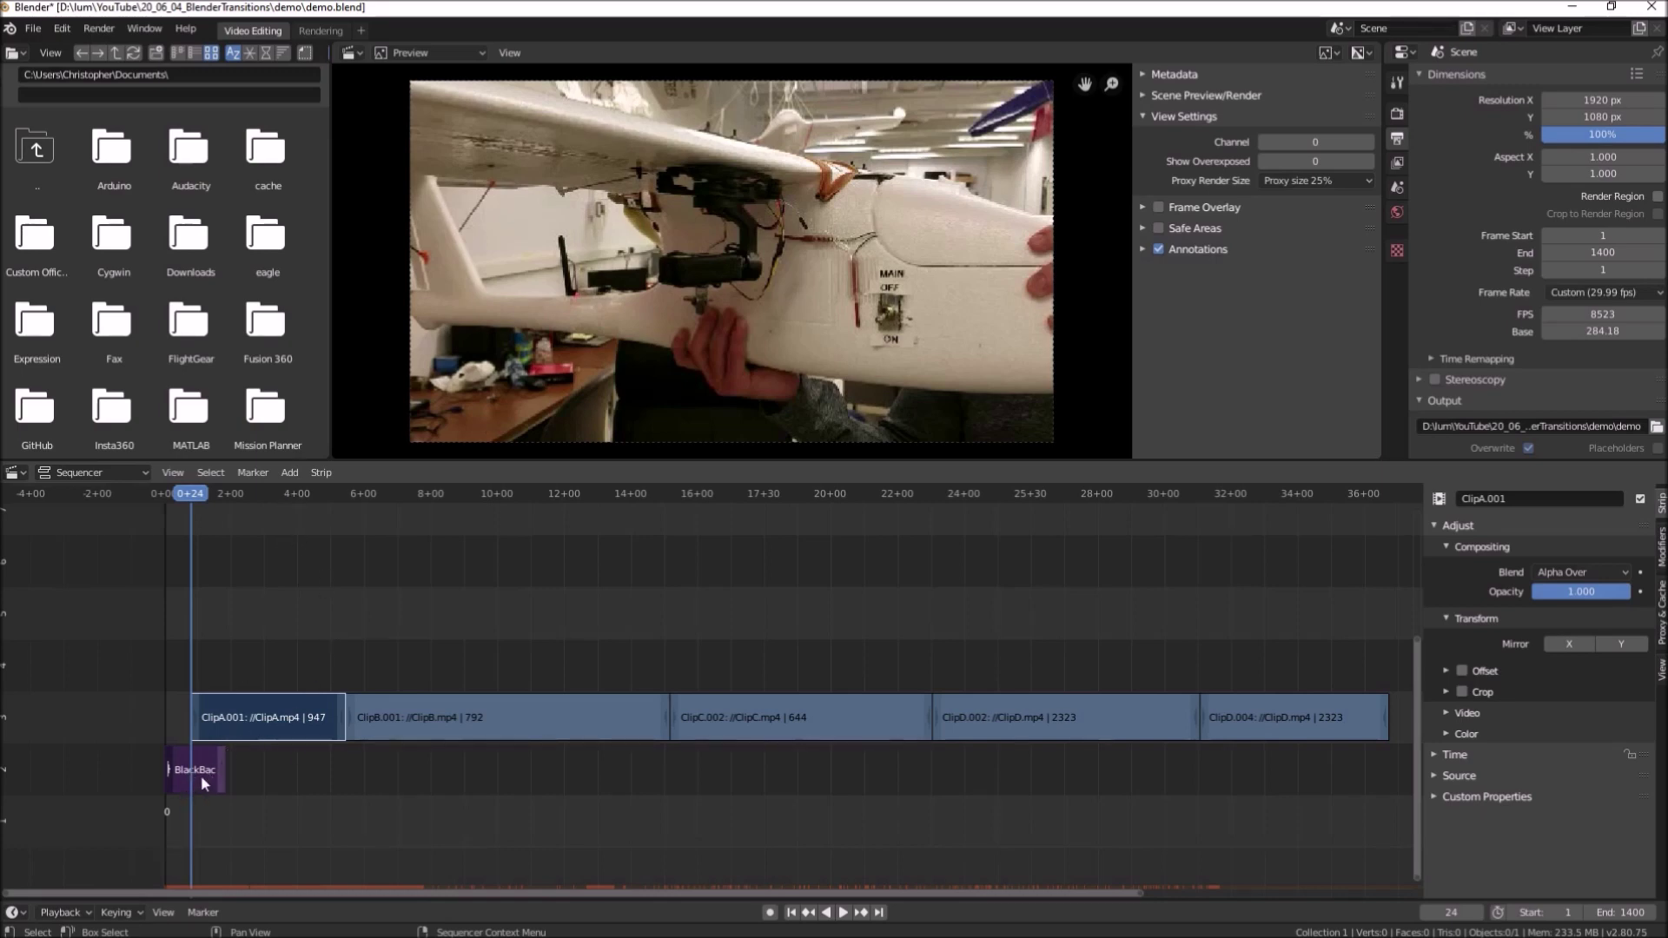
left_click(286, 473)
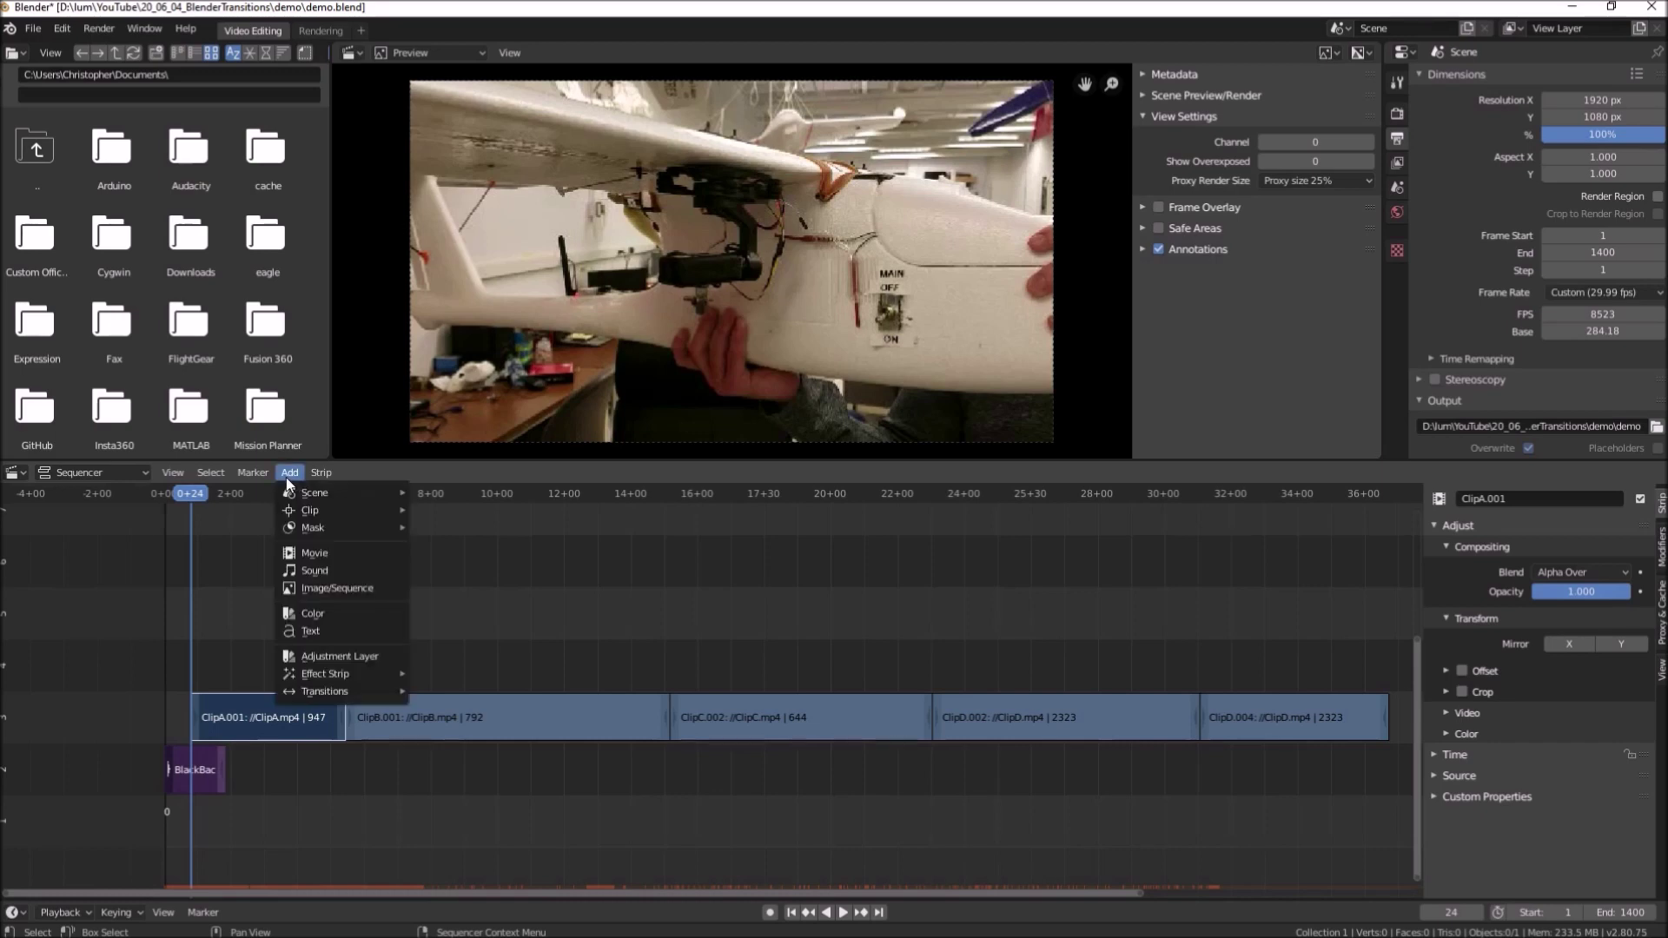
mouse_move(342, 693)
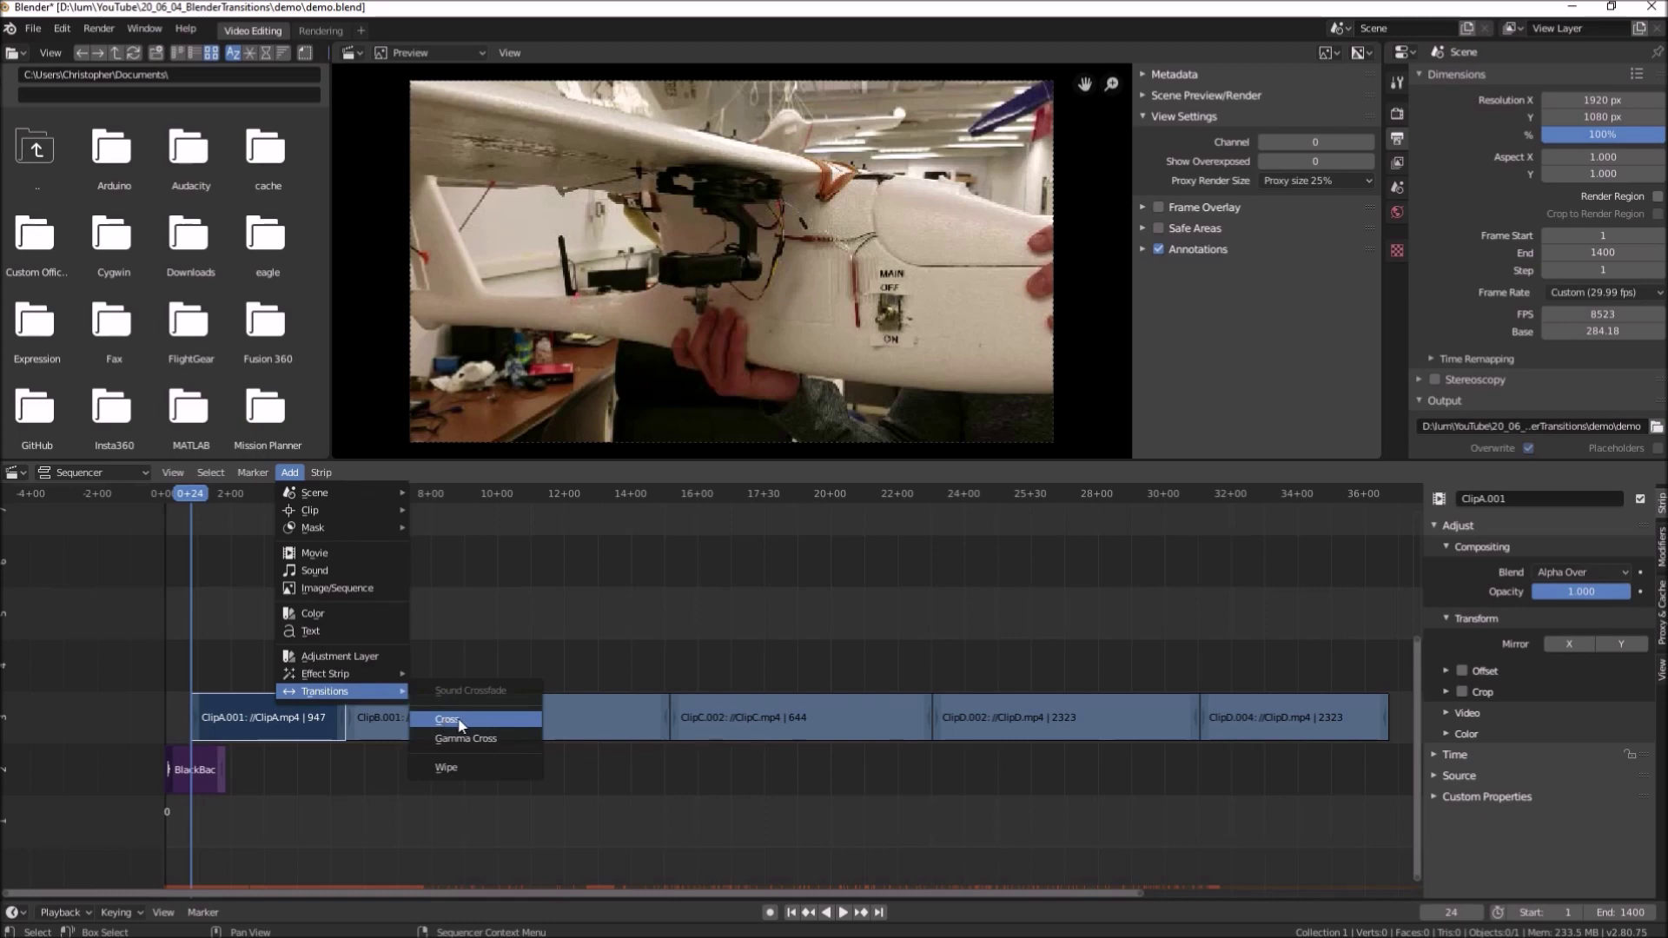
left_click(460, 722)
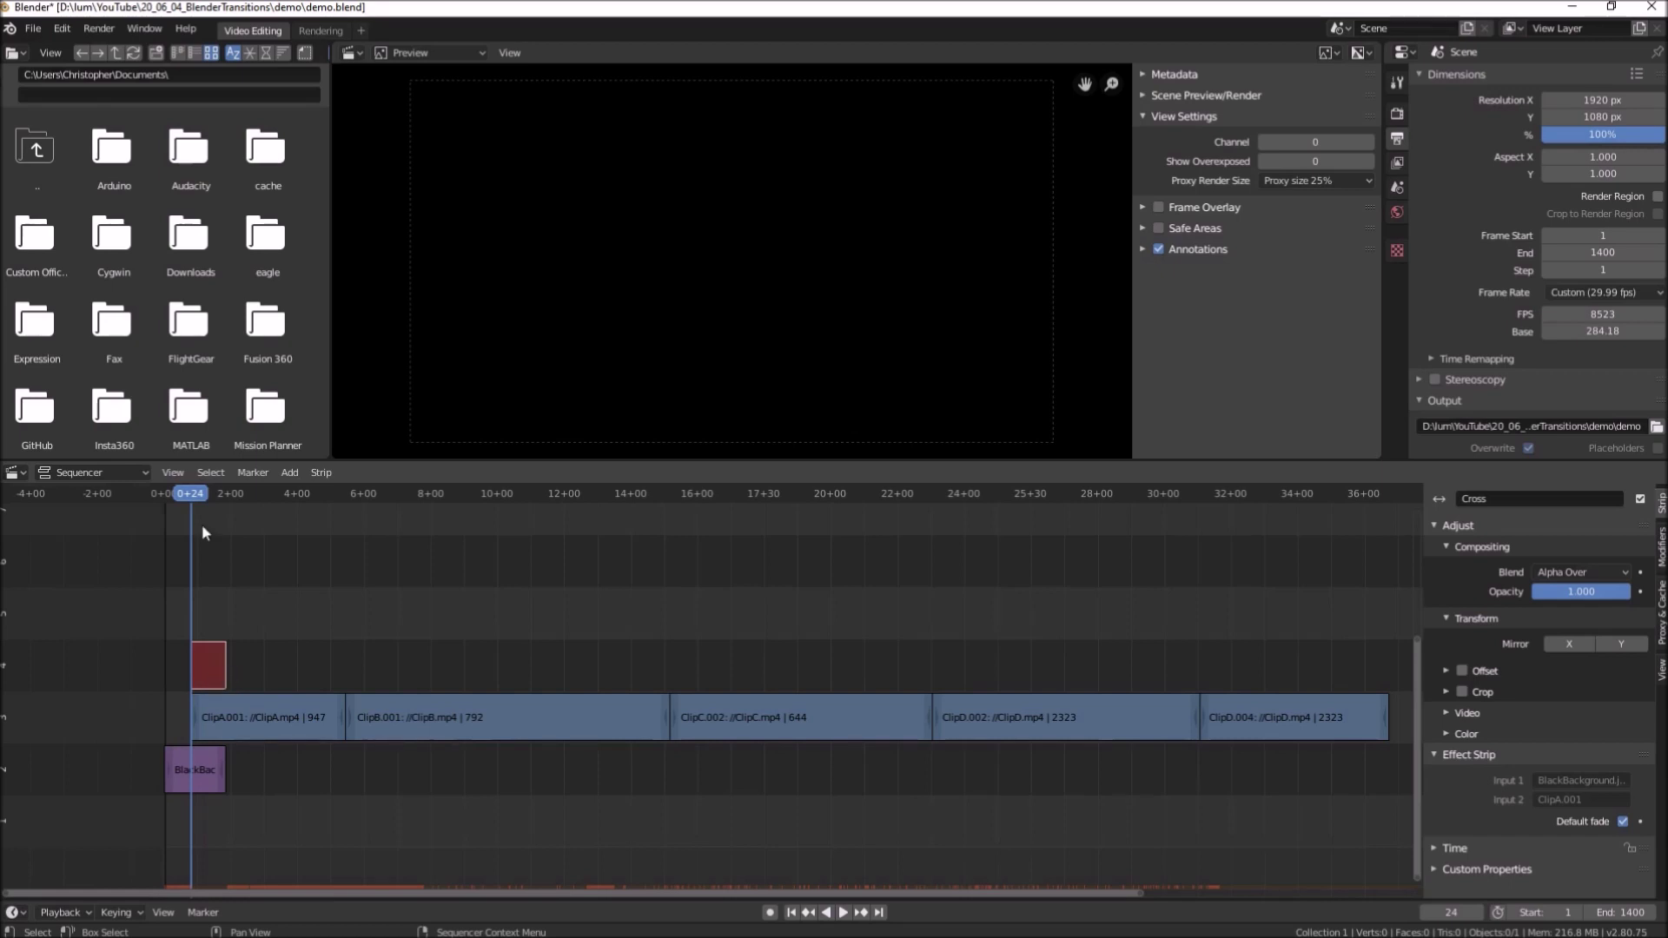
Play the sequence from frame 0 to examine the fade from black into ClipA, and return the playhead near the start
left_click_drag(188, 504, 183, 508)
left_click(205, 770)
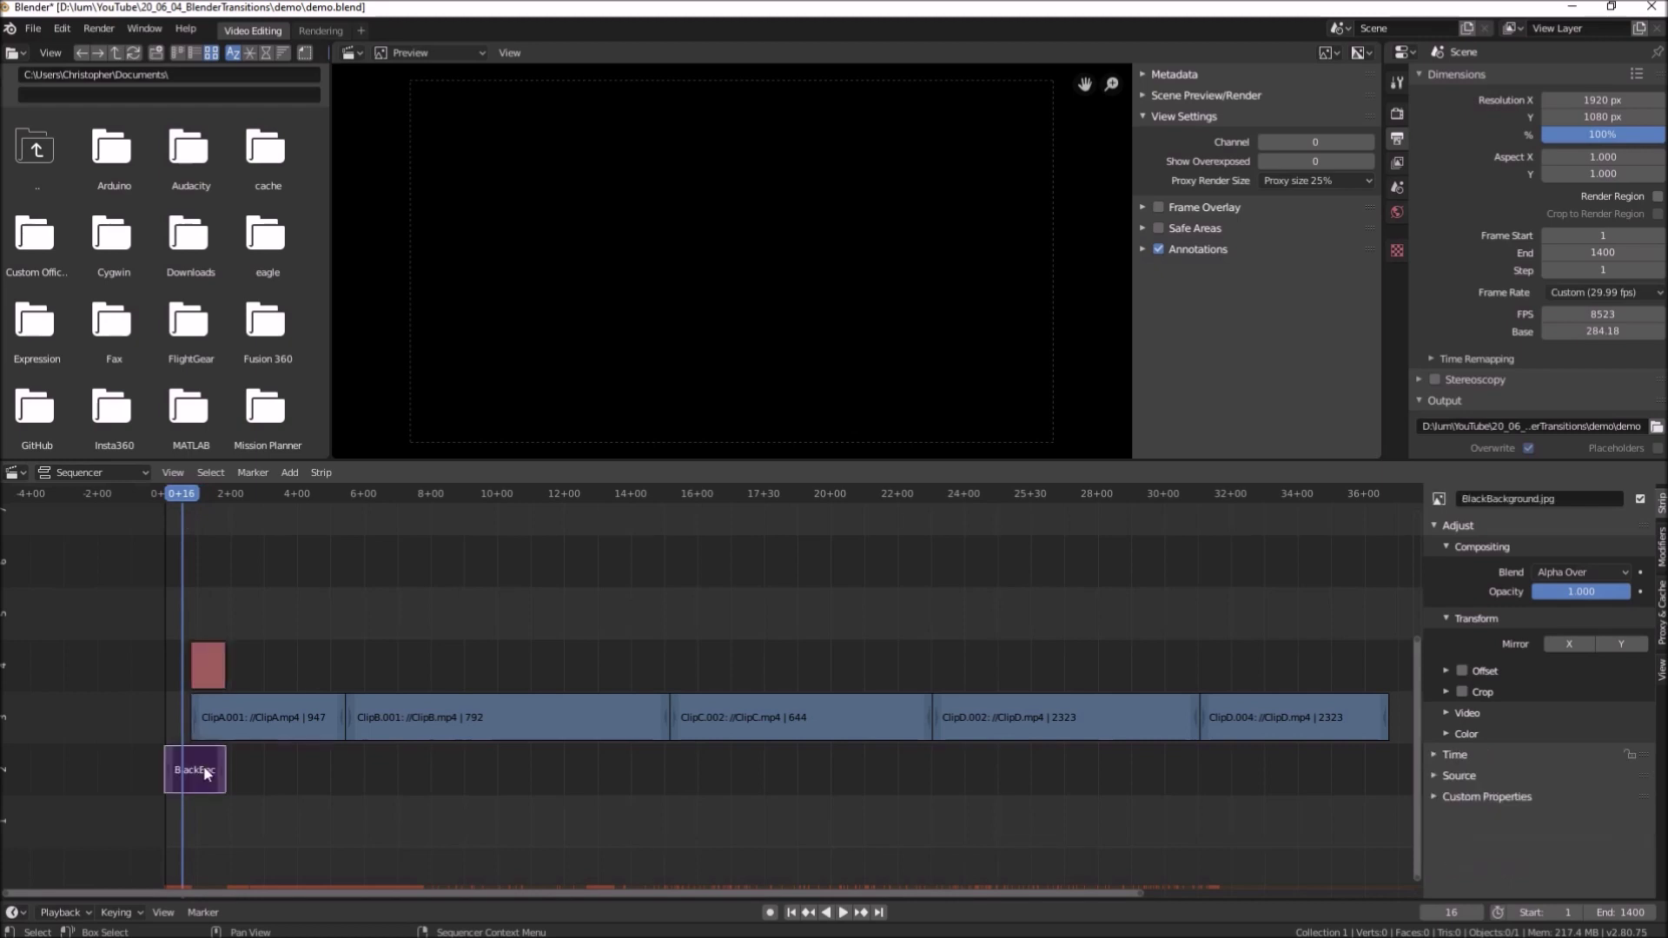
left_click(271, 724)
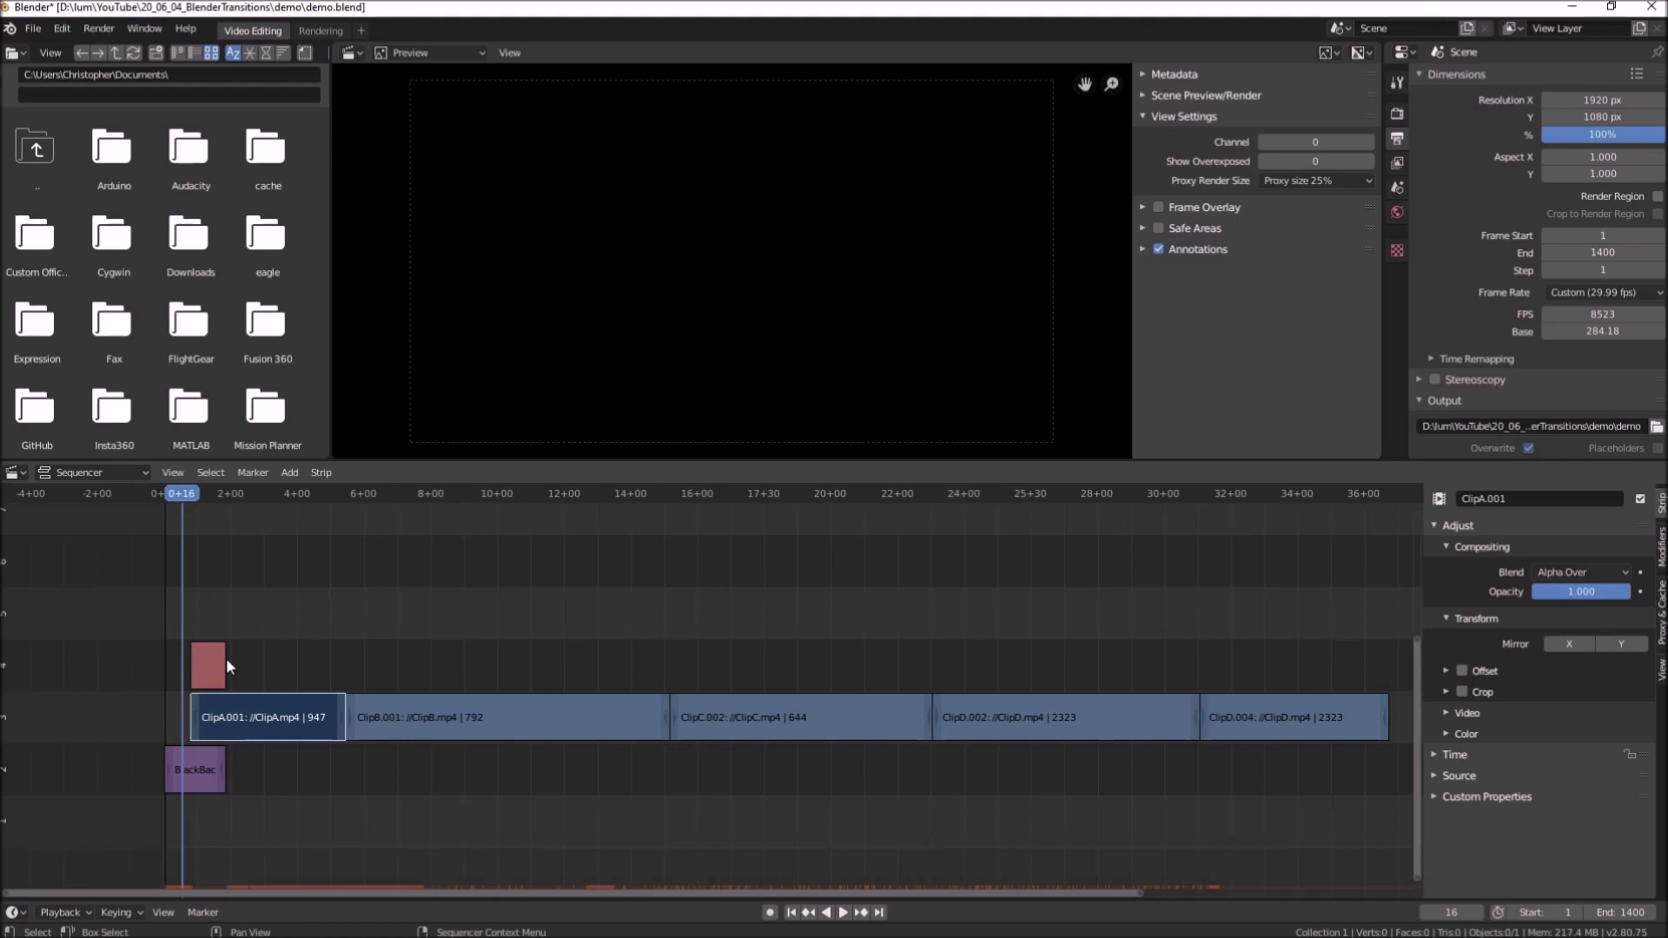
left_click_drag(174, 497, 163, 497)
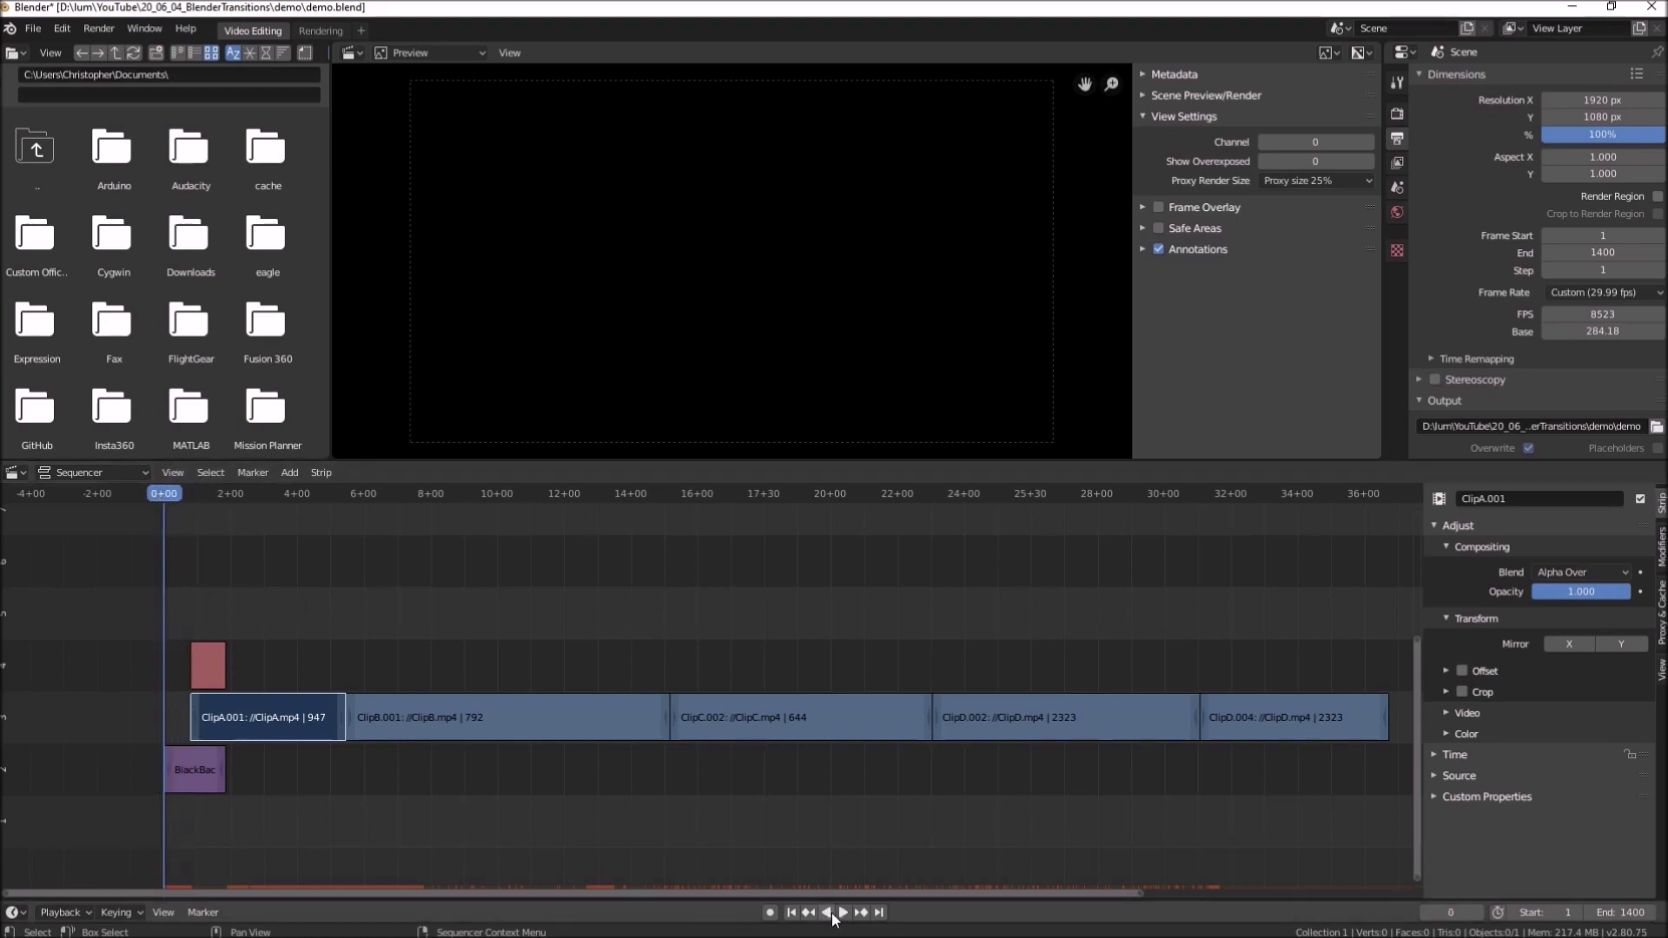
left_click(841, 912)
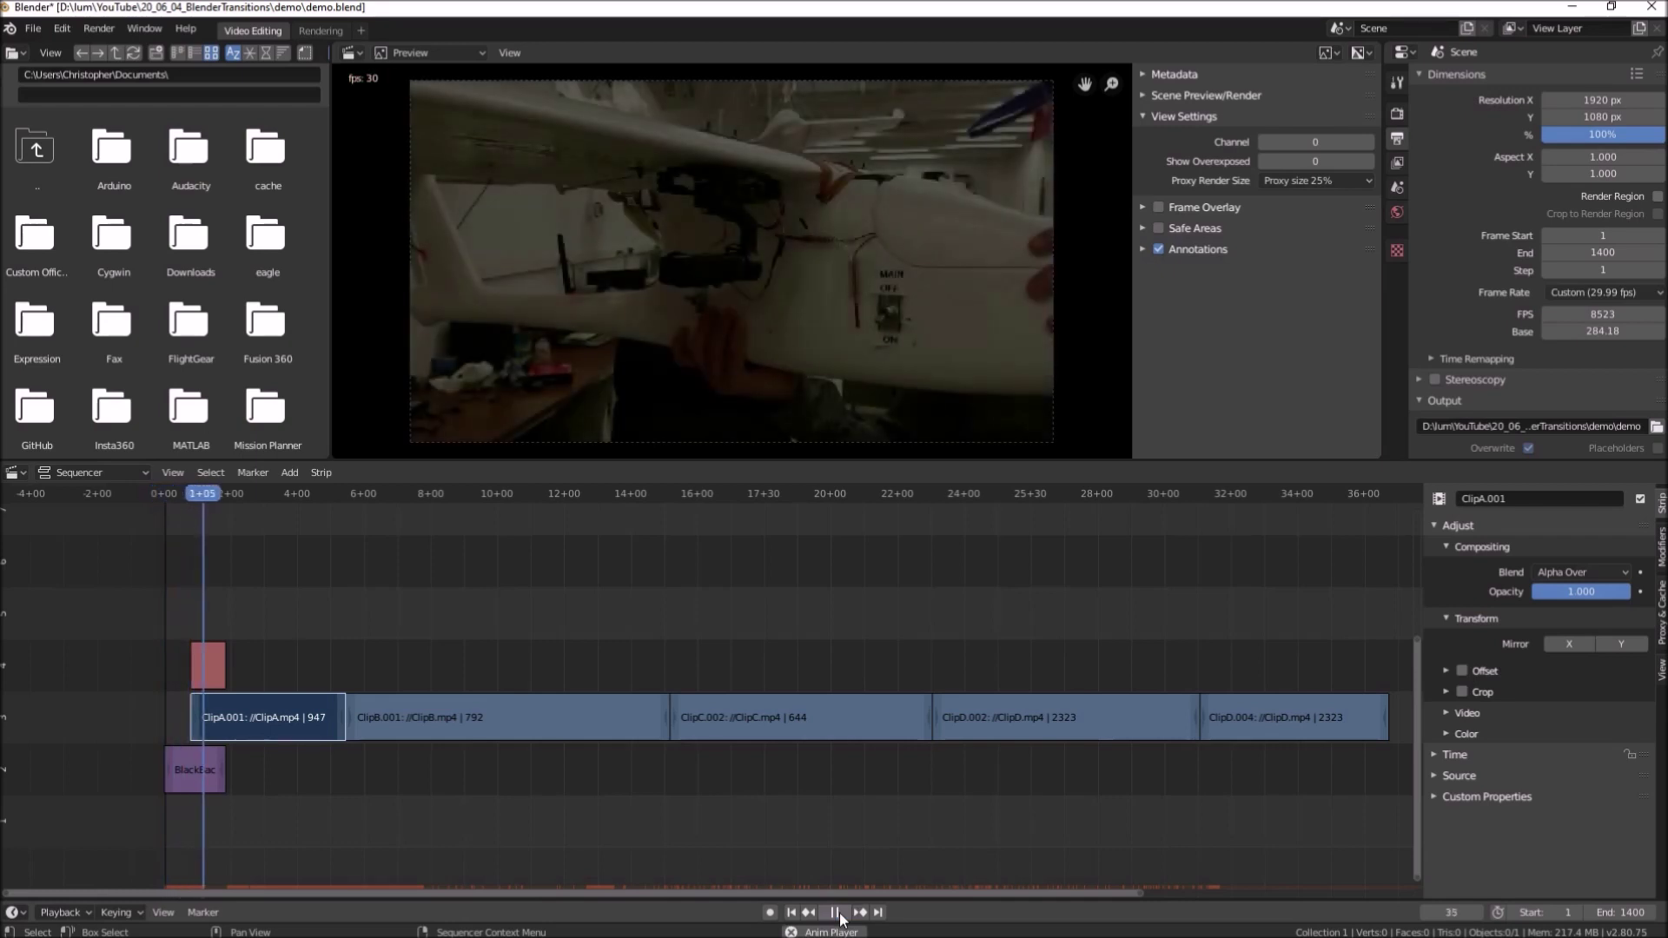
left_click(836, 912)
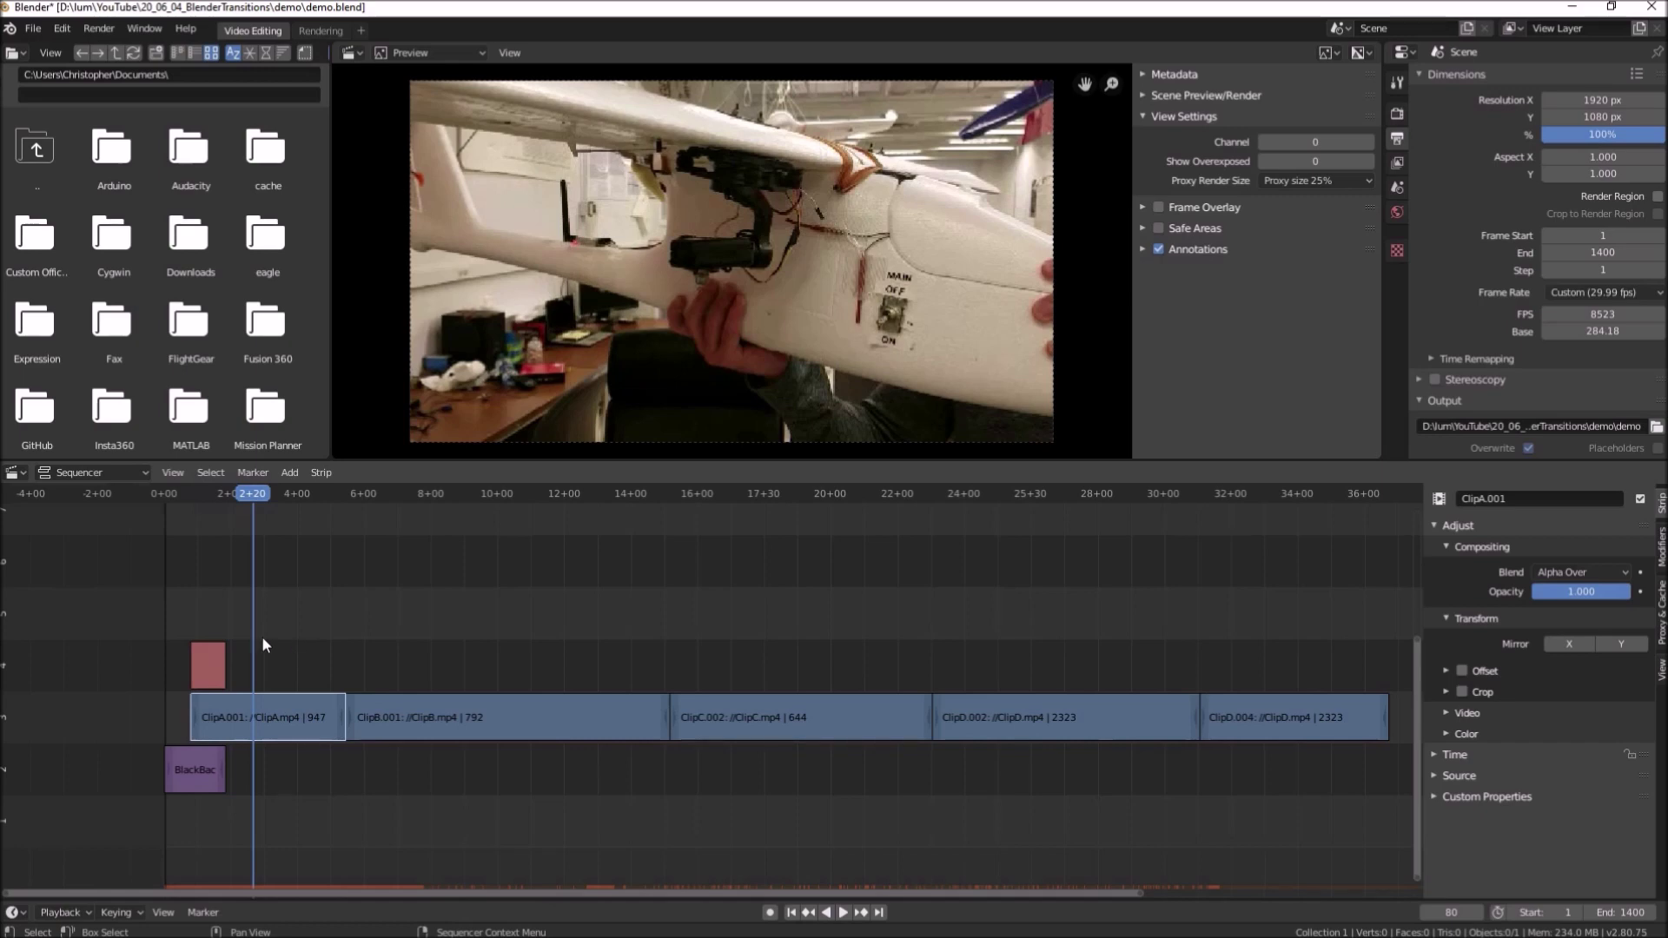
left_click_drag(248, 492, 168, 492)
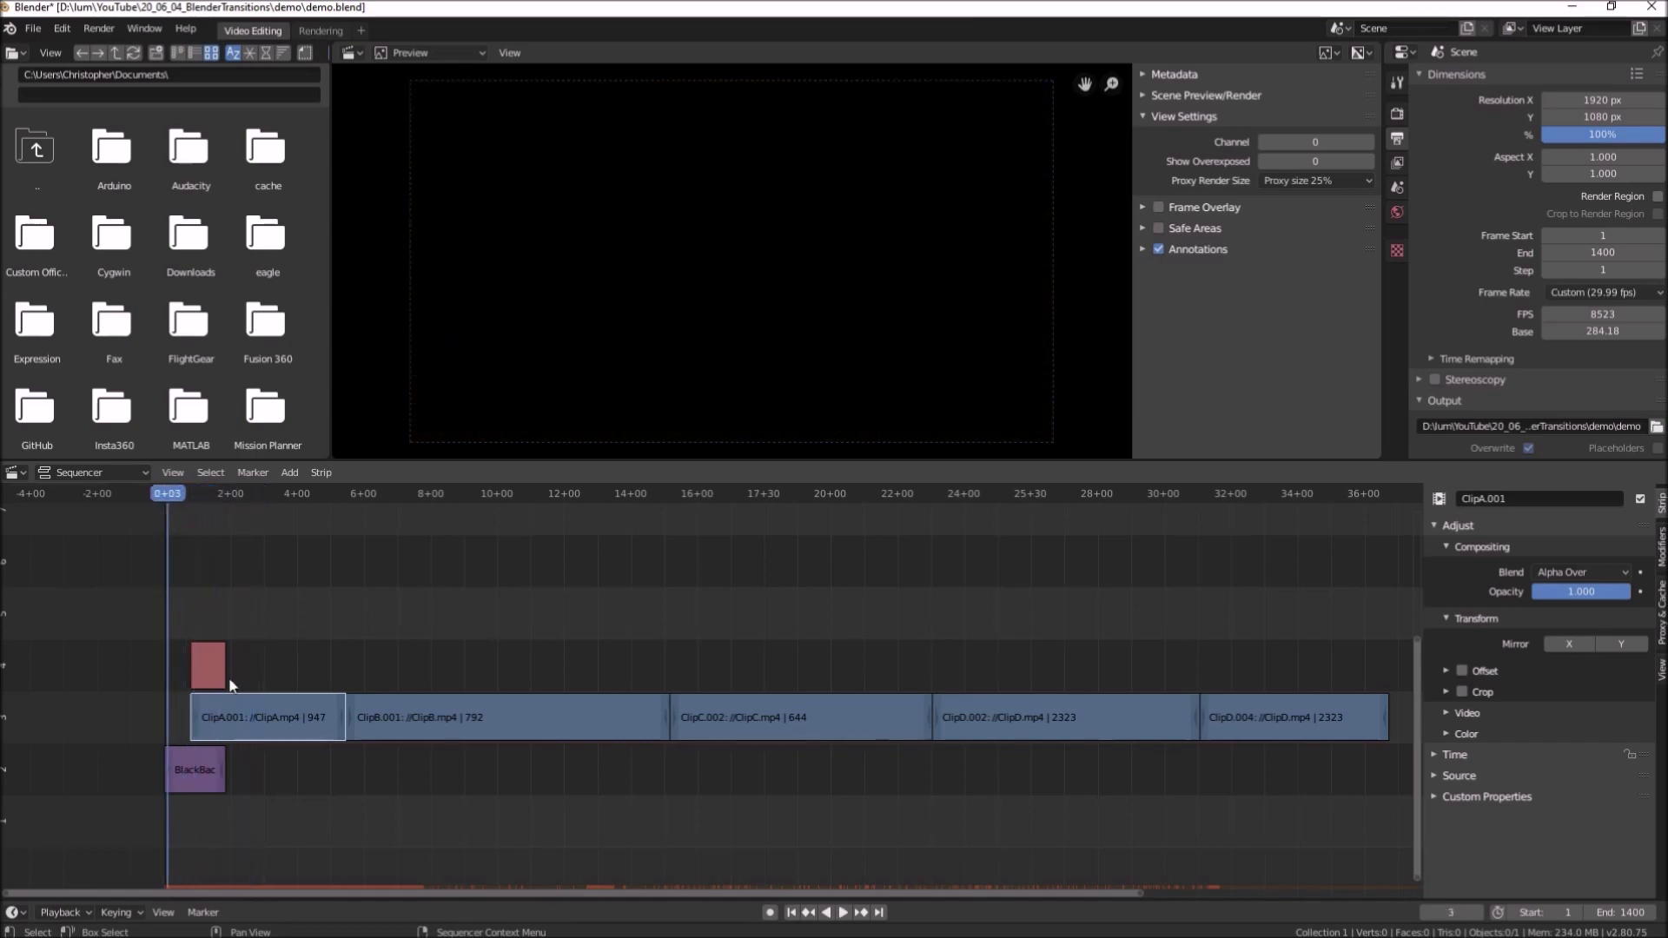
Delete the Cross transition strip above ClipA and the black background, and play the opening to examine it without the transition
left_click(202, 786)
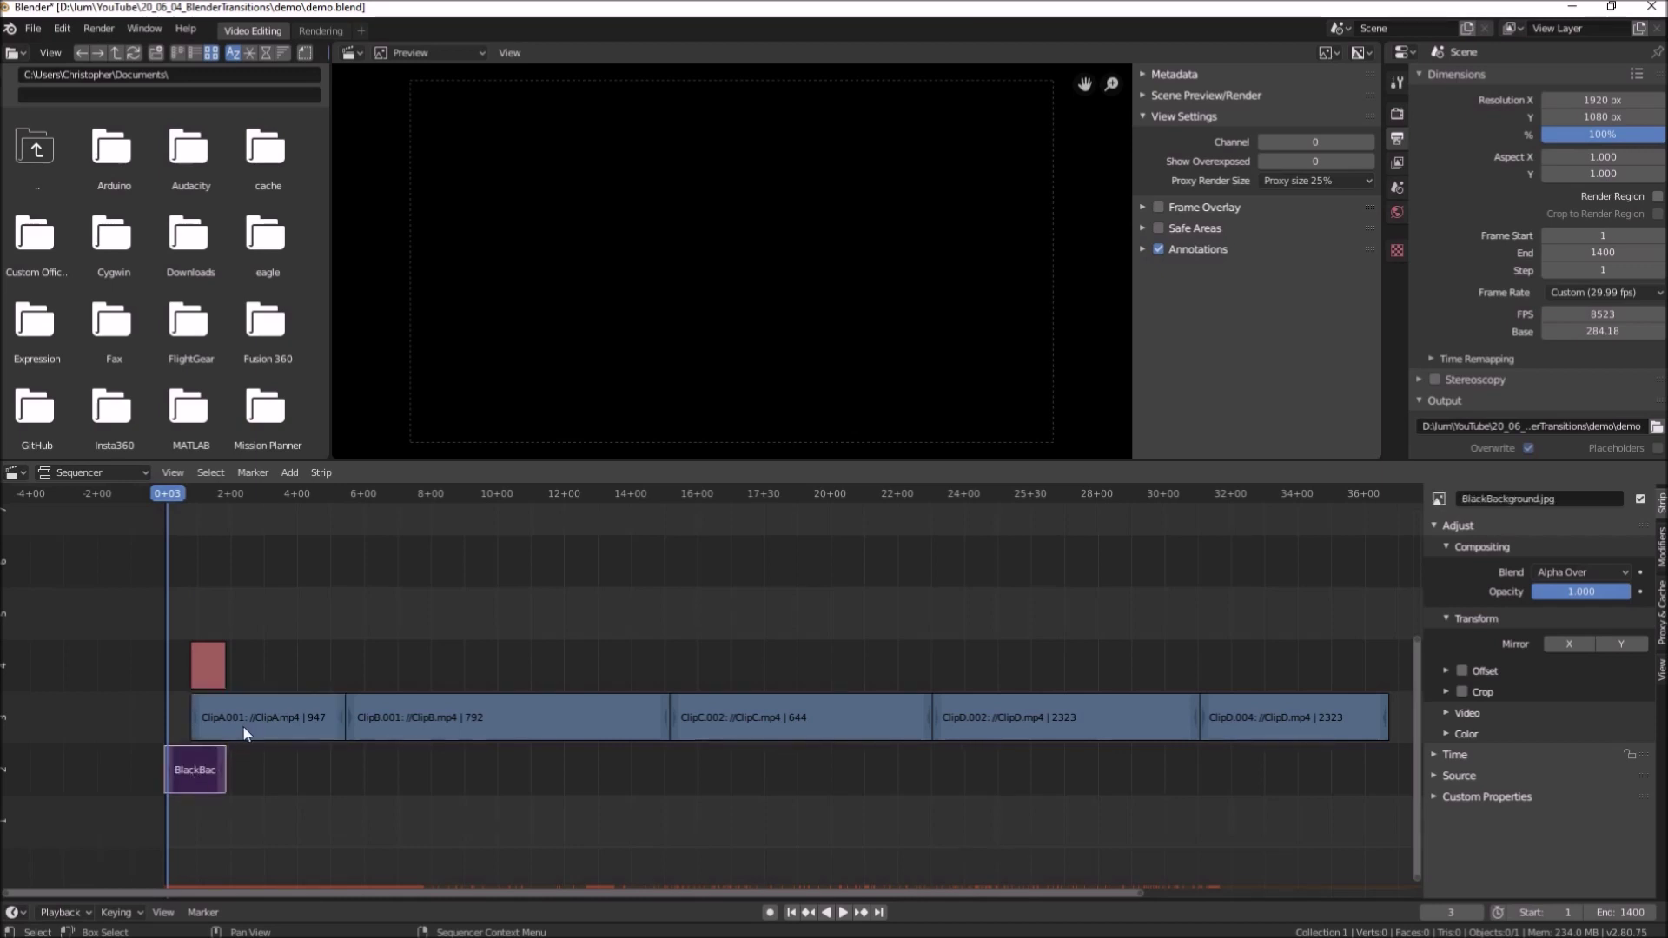
left_click(280, 732)
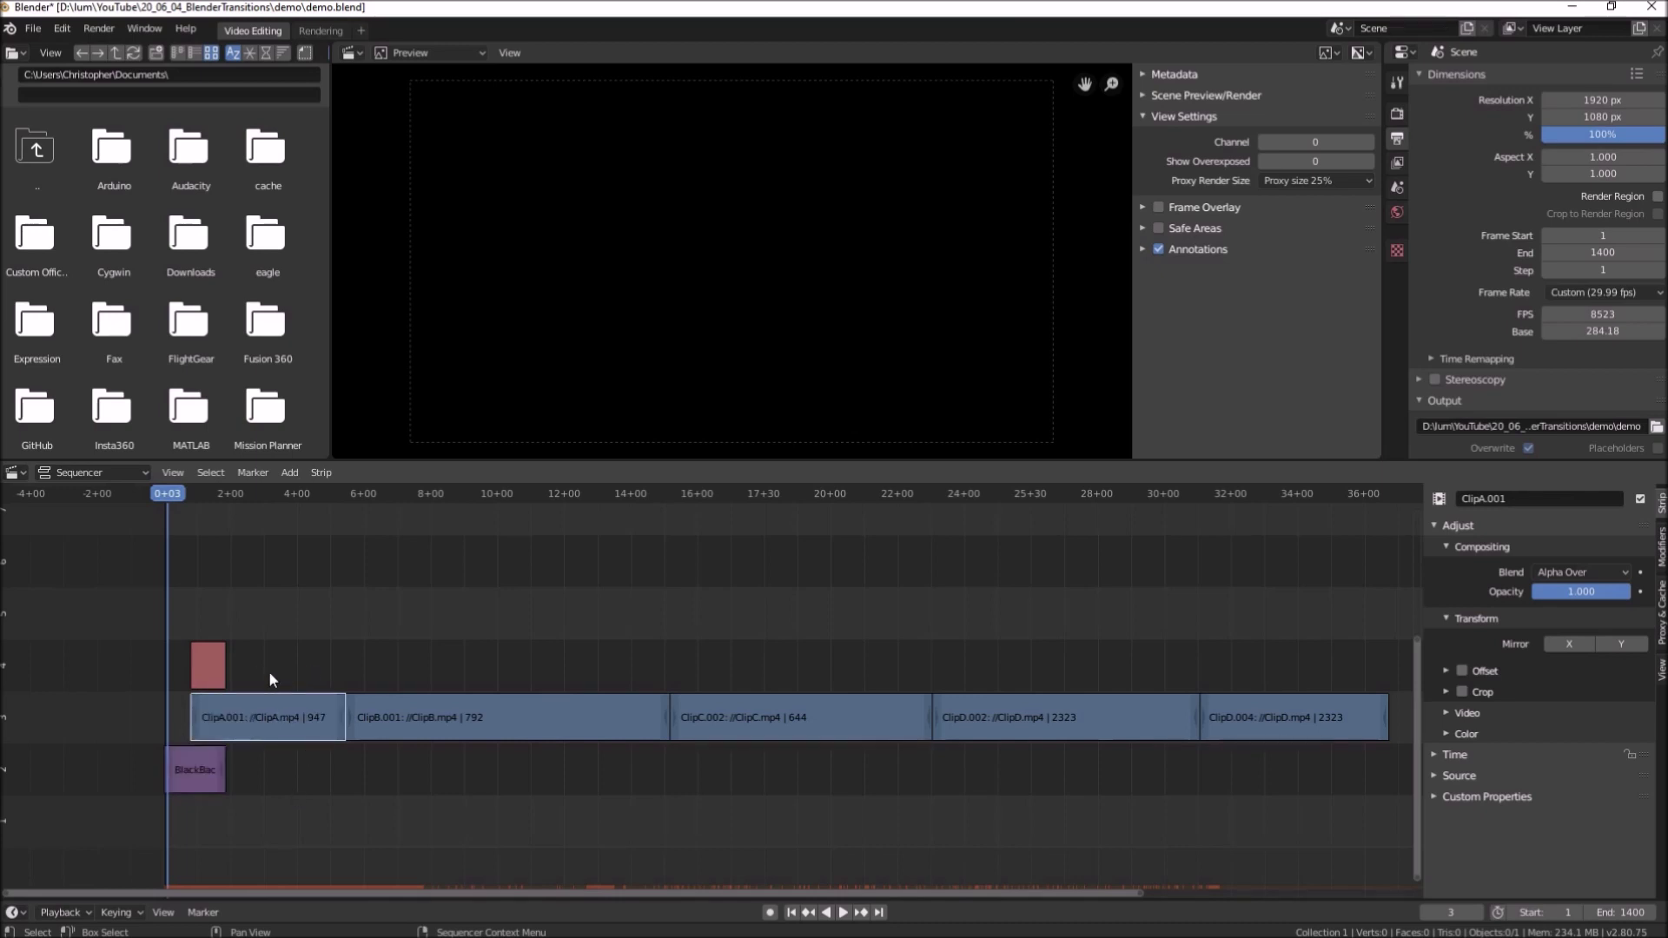
left_click(210, 667)
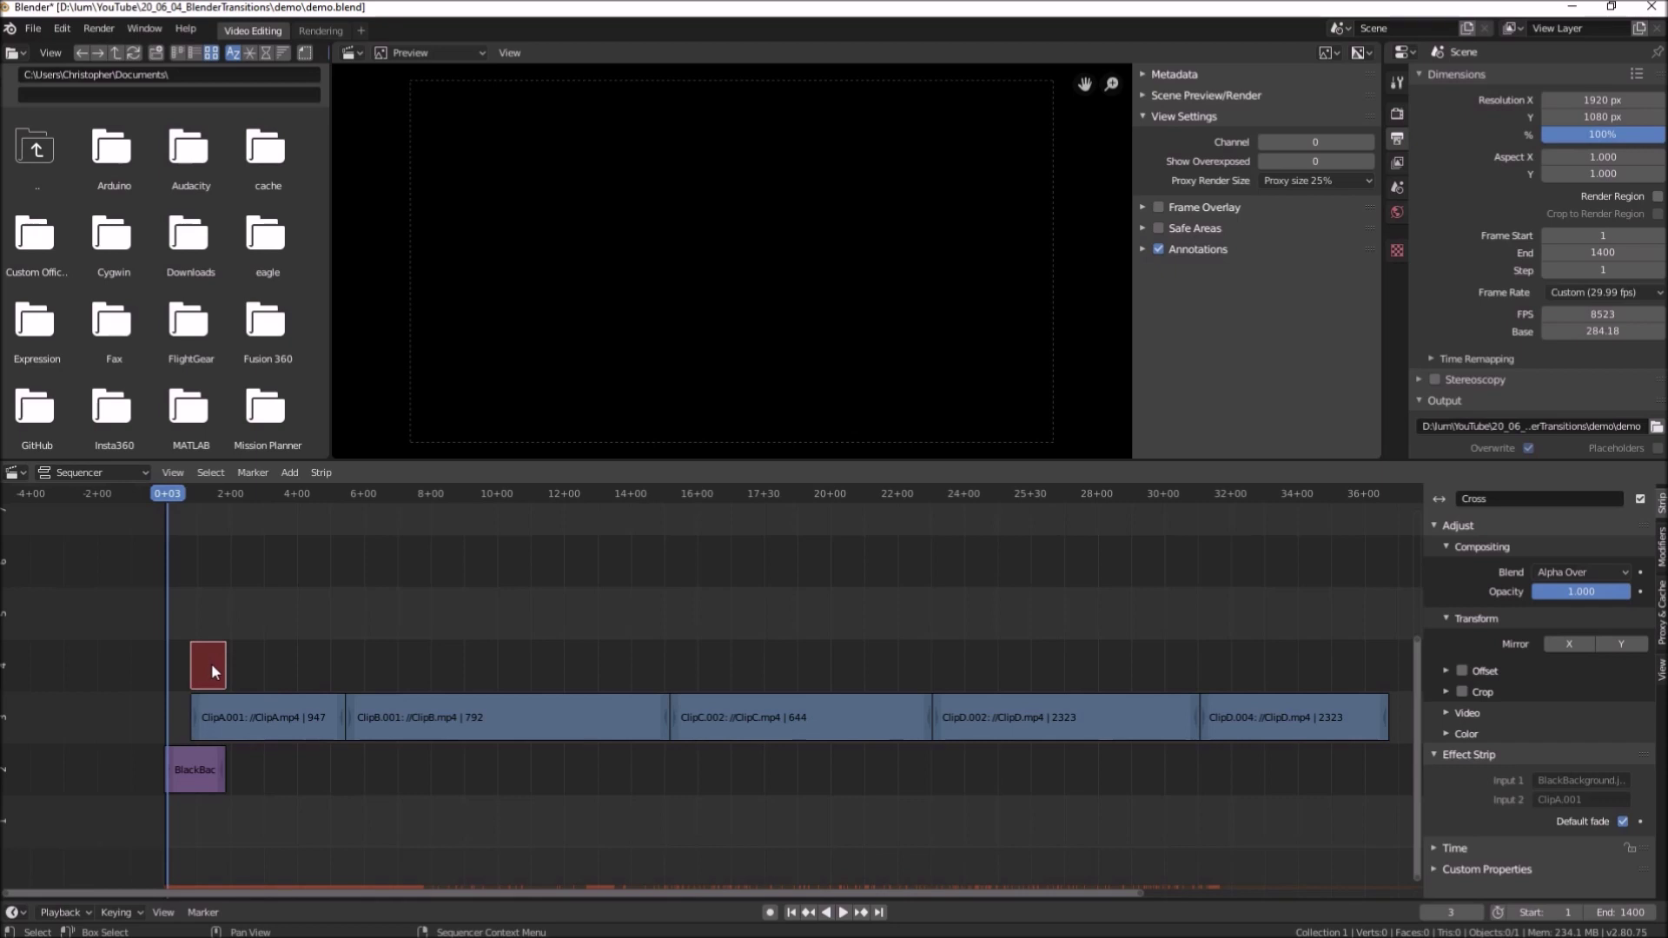
right_click(211, 665)
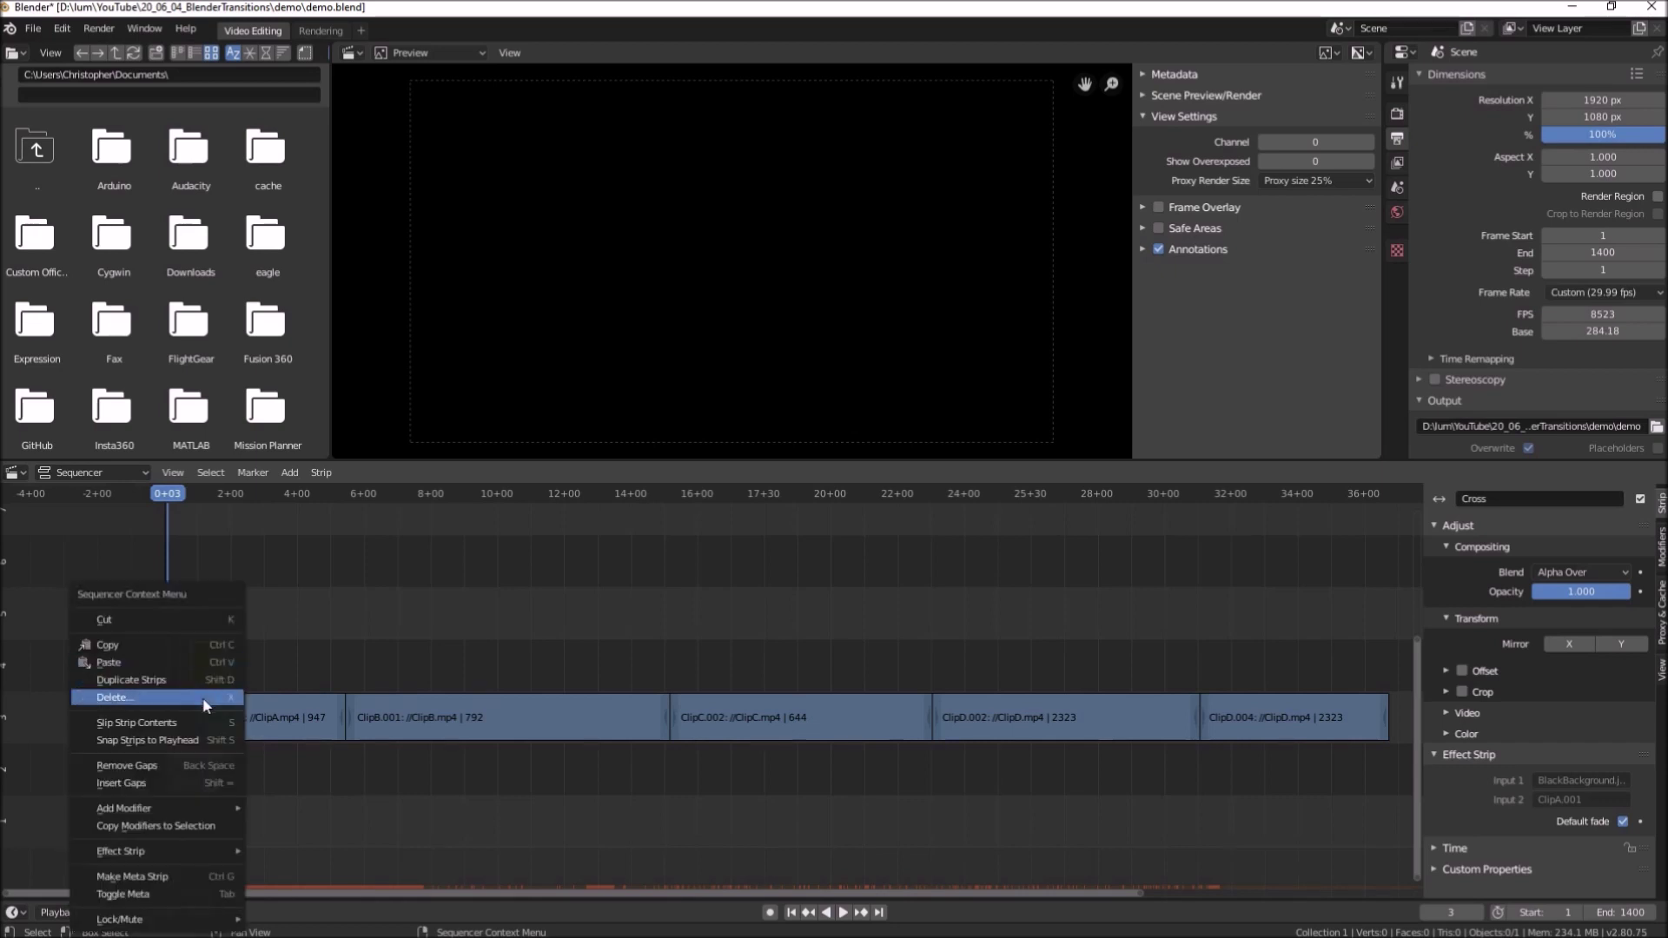
left_click(199, 698)
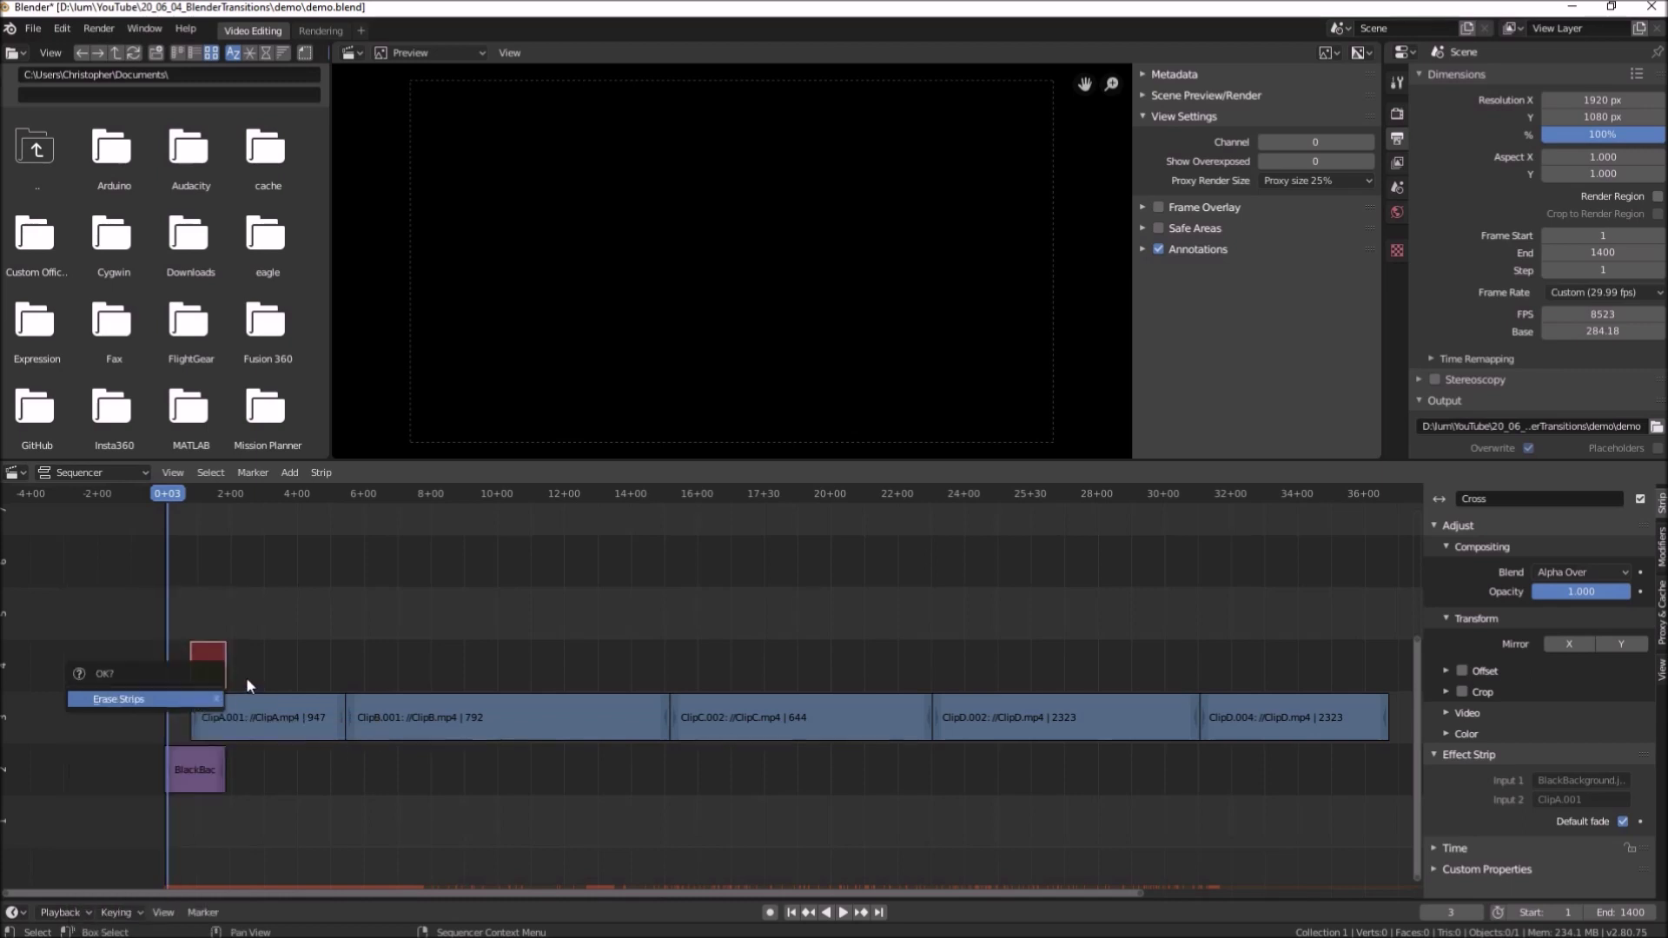
left_click(133, 700)
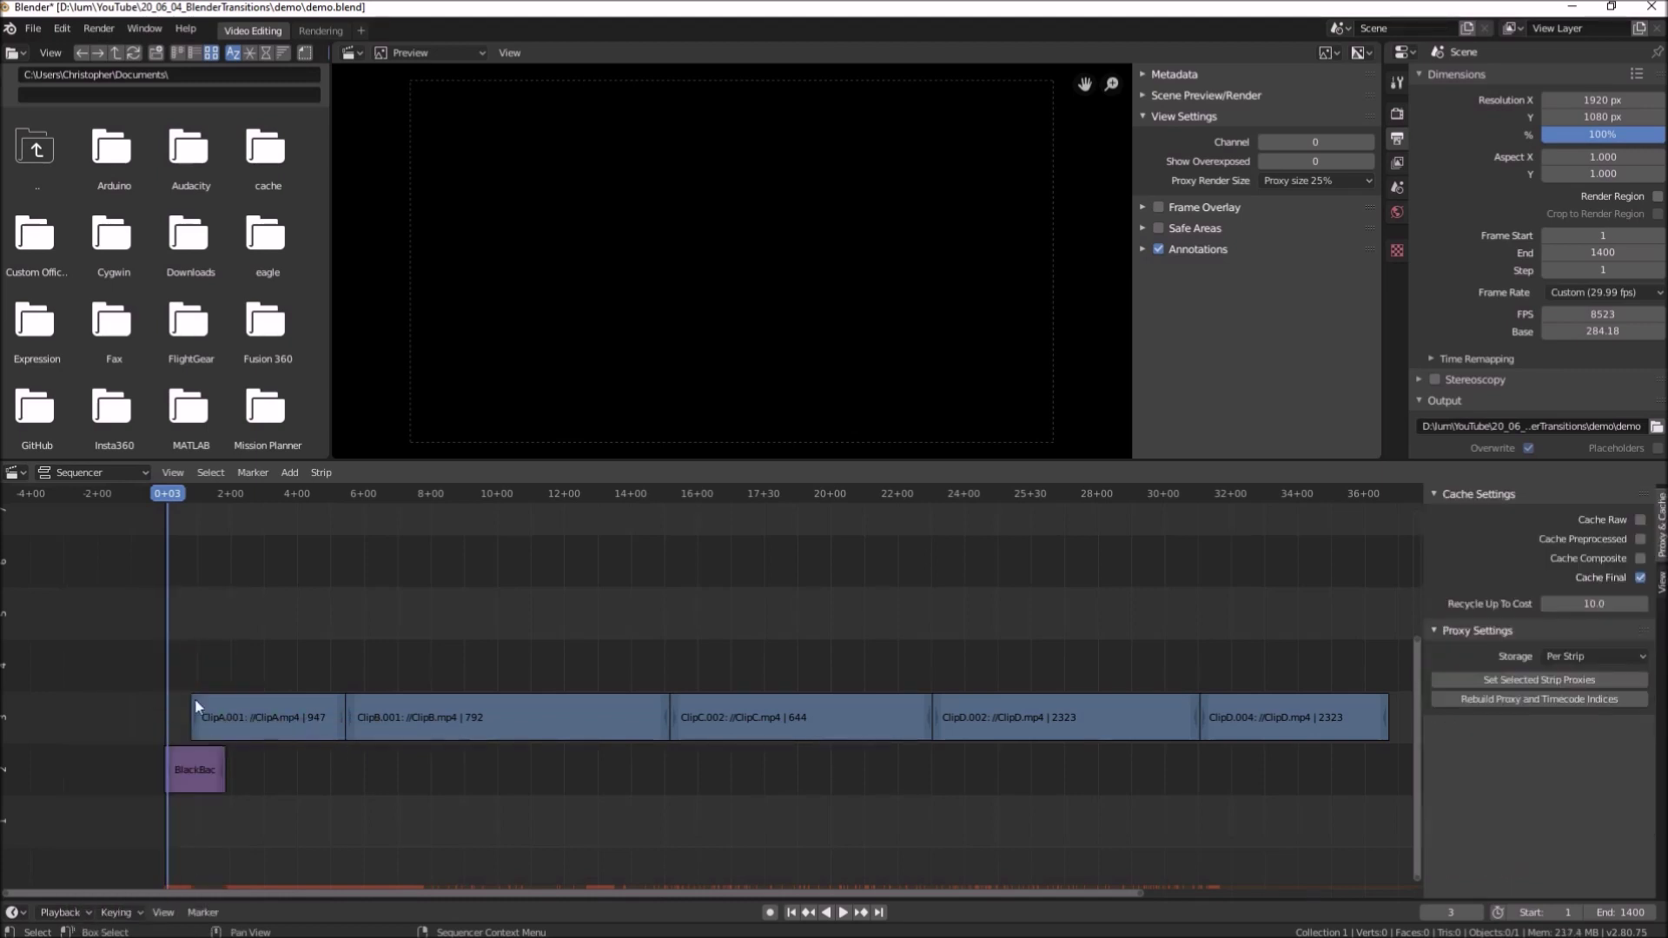
left_click(843, 912)
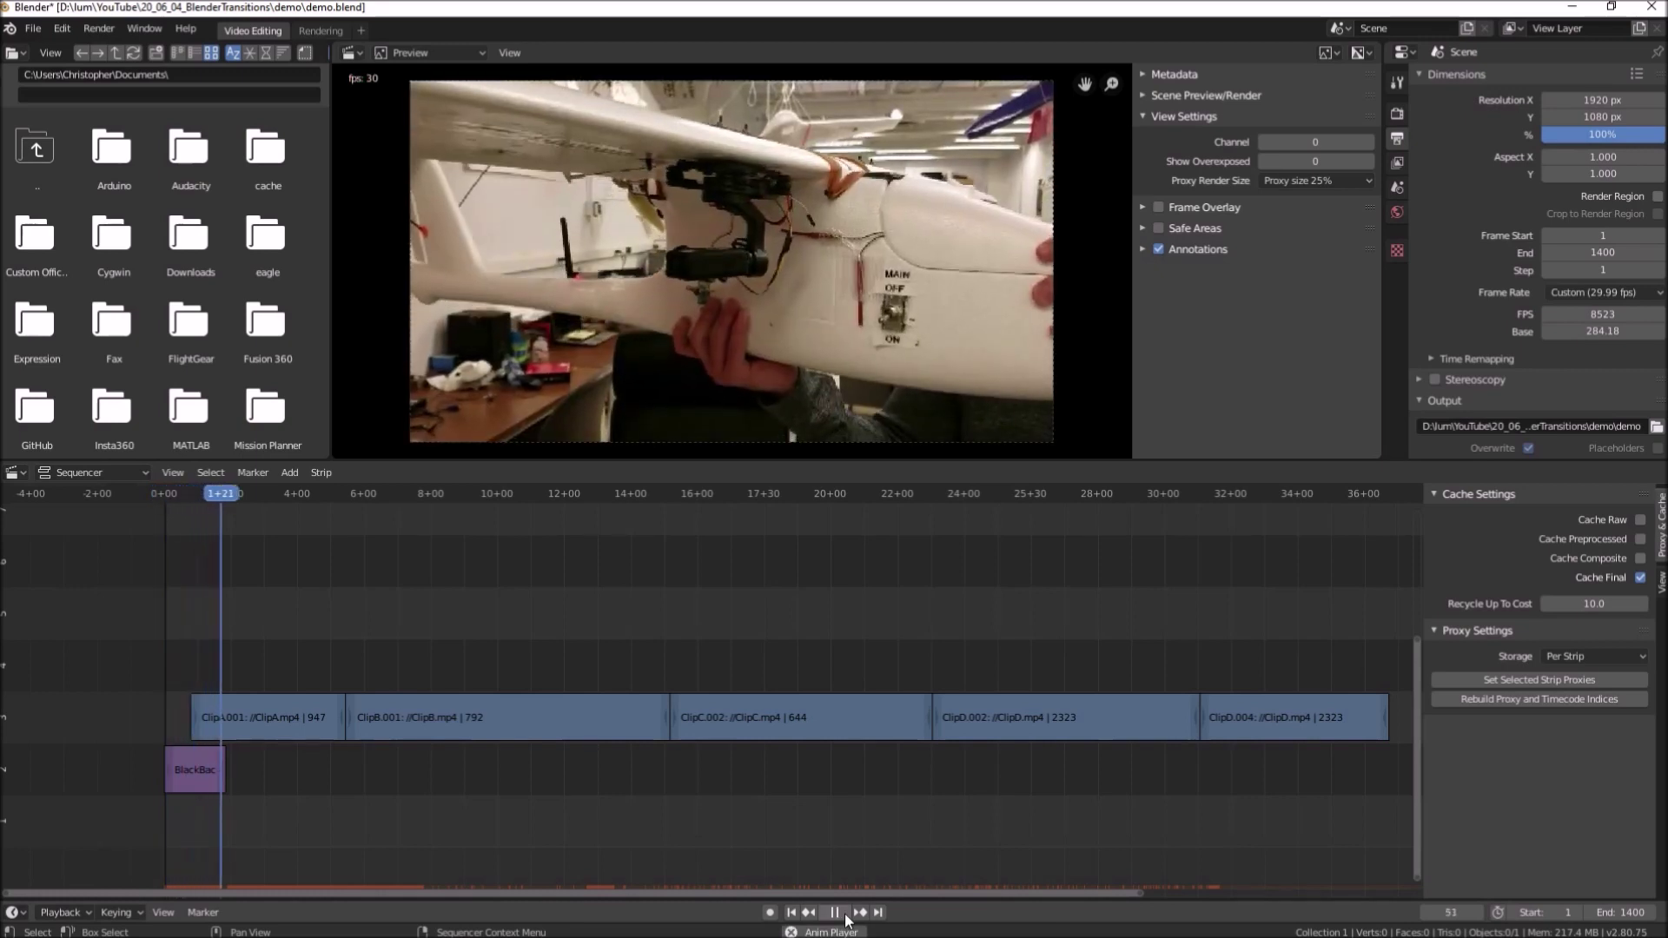
left_click(836, 912)
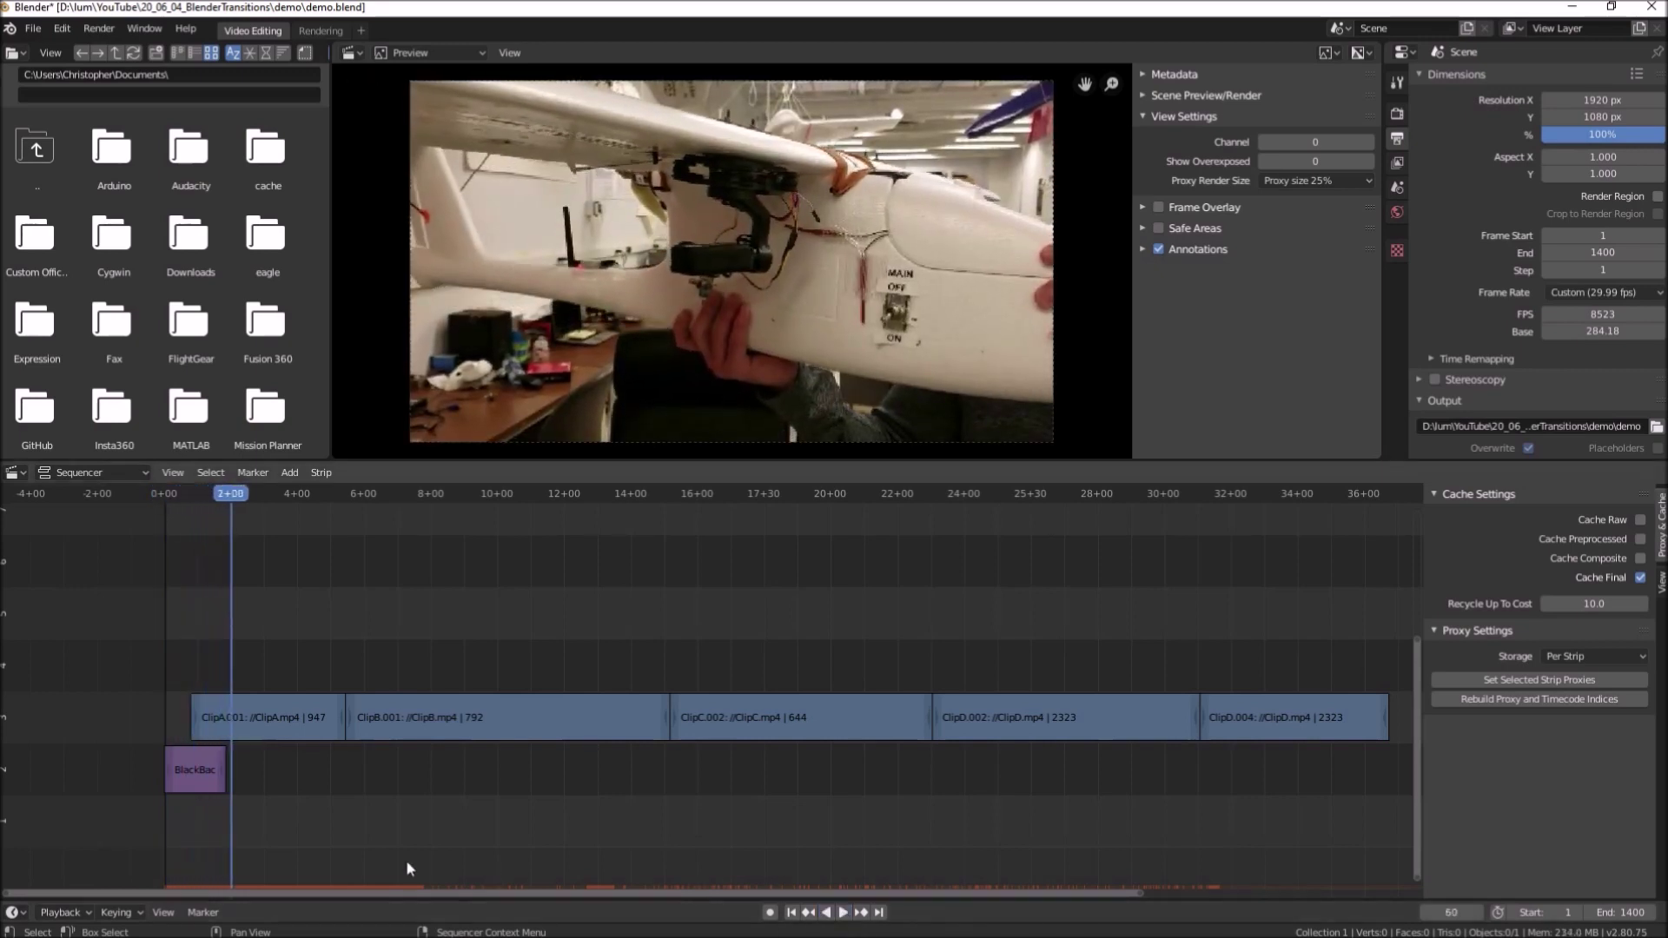
Add a Cross transition in reverse order, from the ClipA strip to the black background strip
left_click(263, 717)
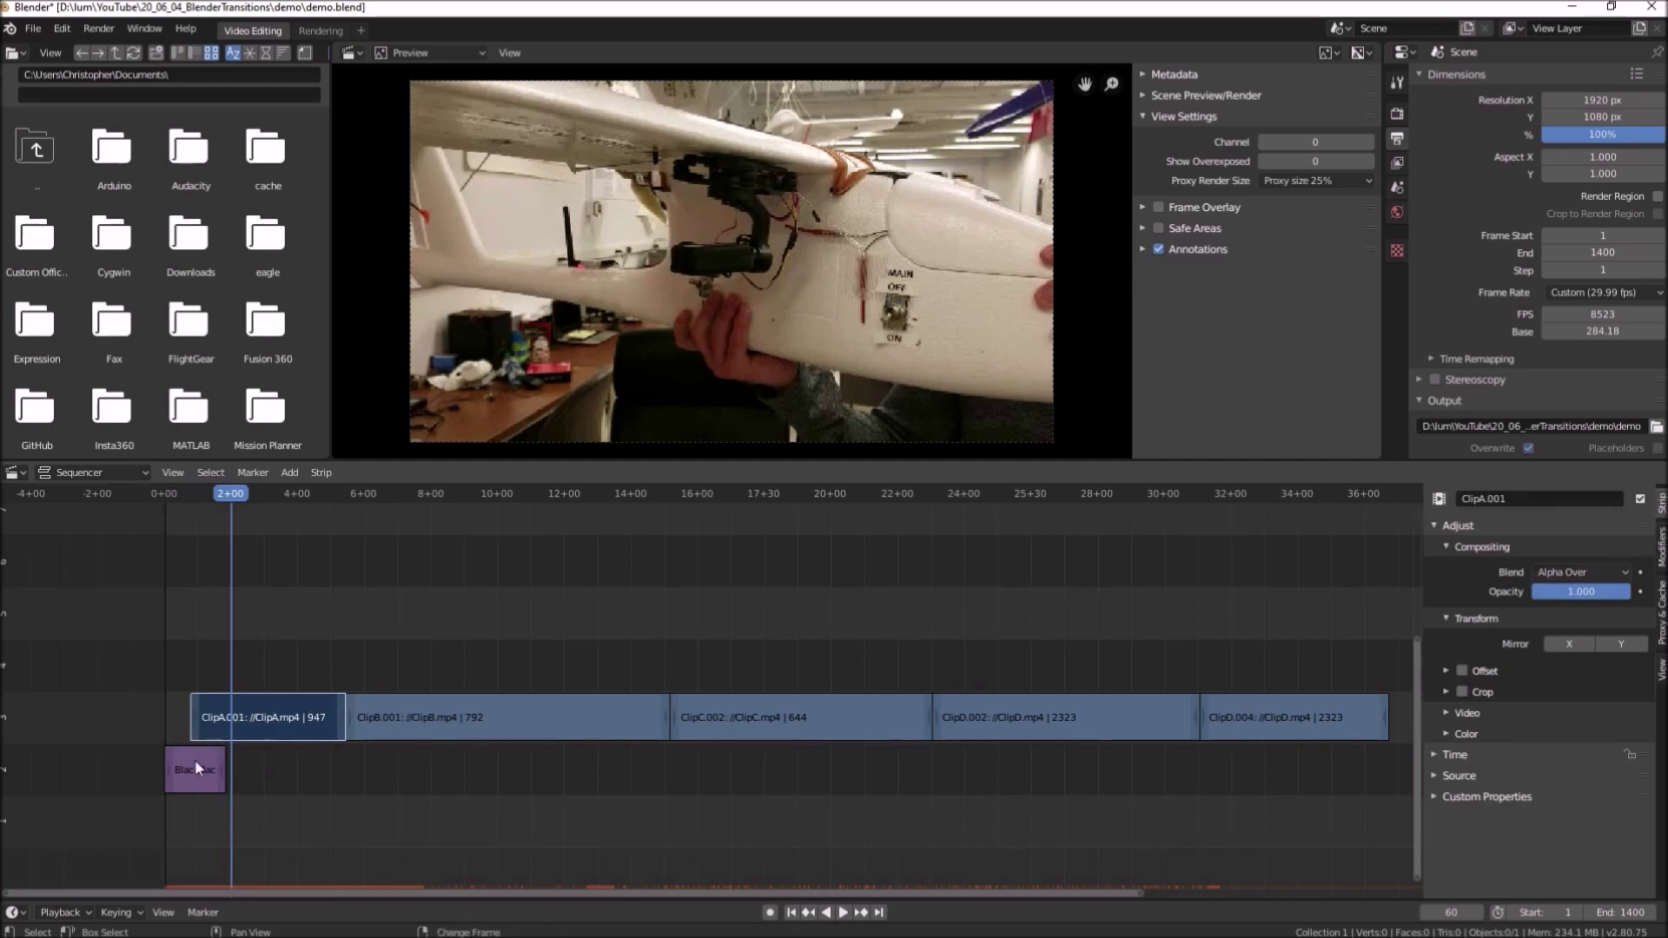
left_click(185, 785)
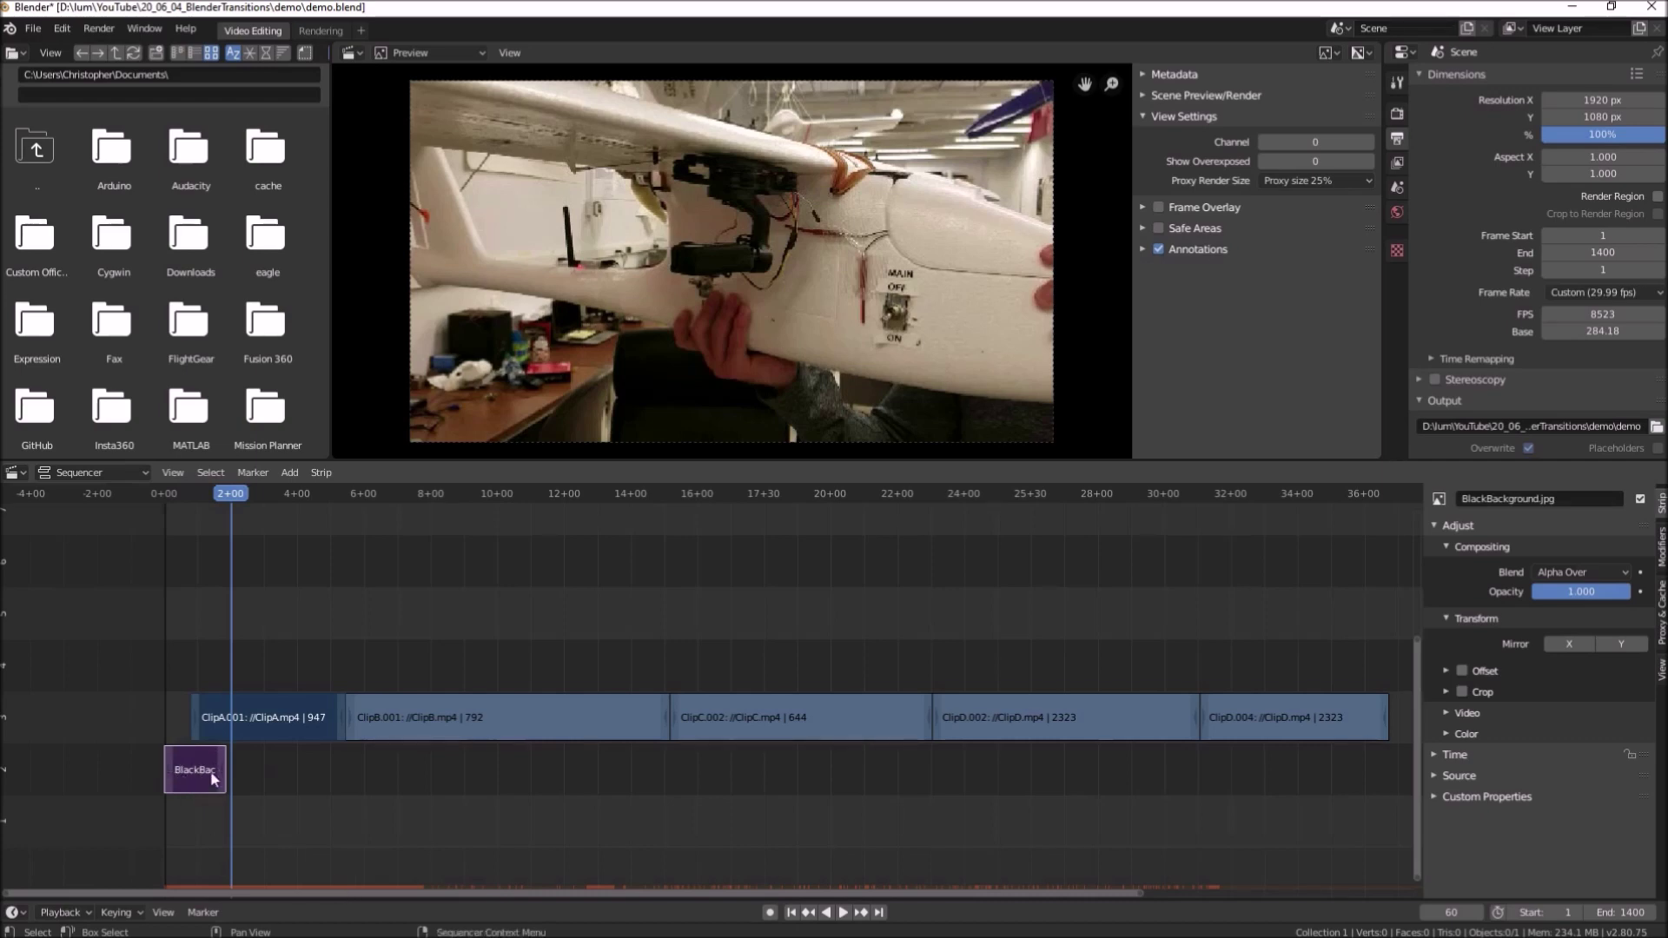
left_click(286, 475)
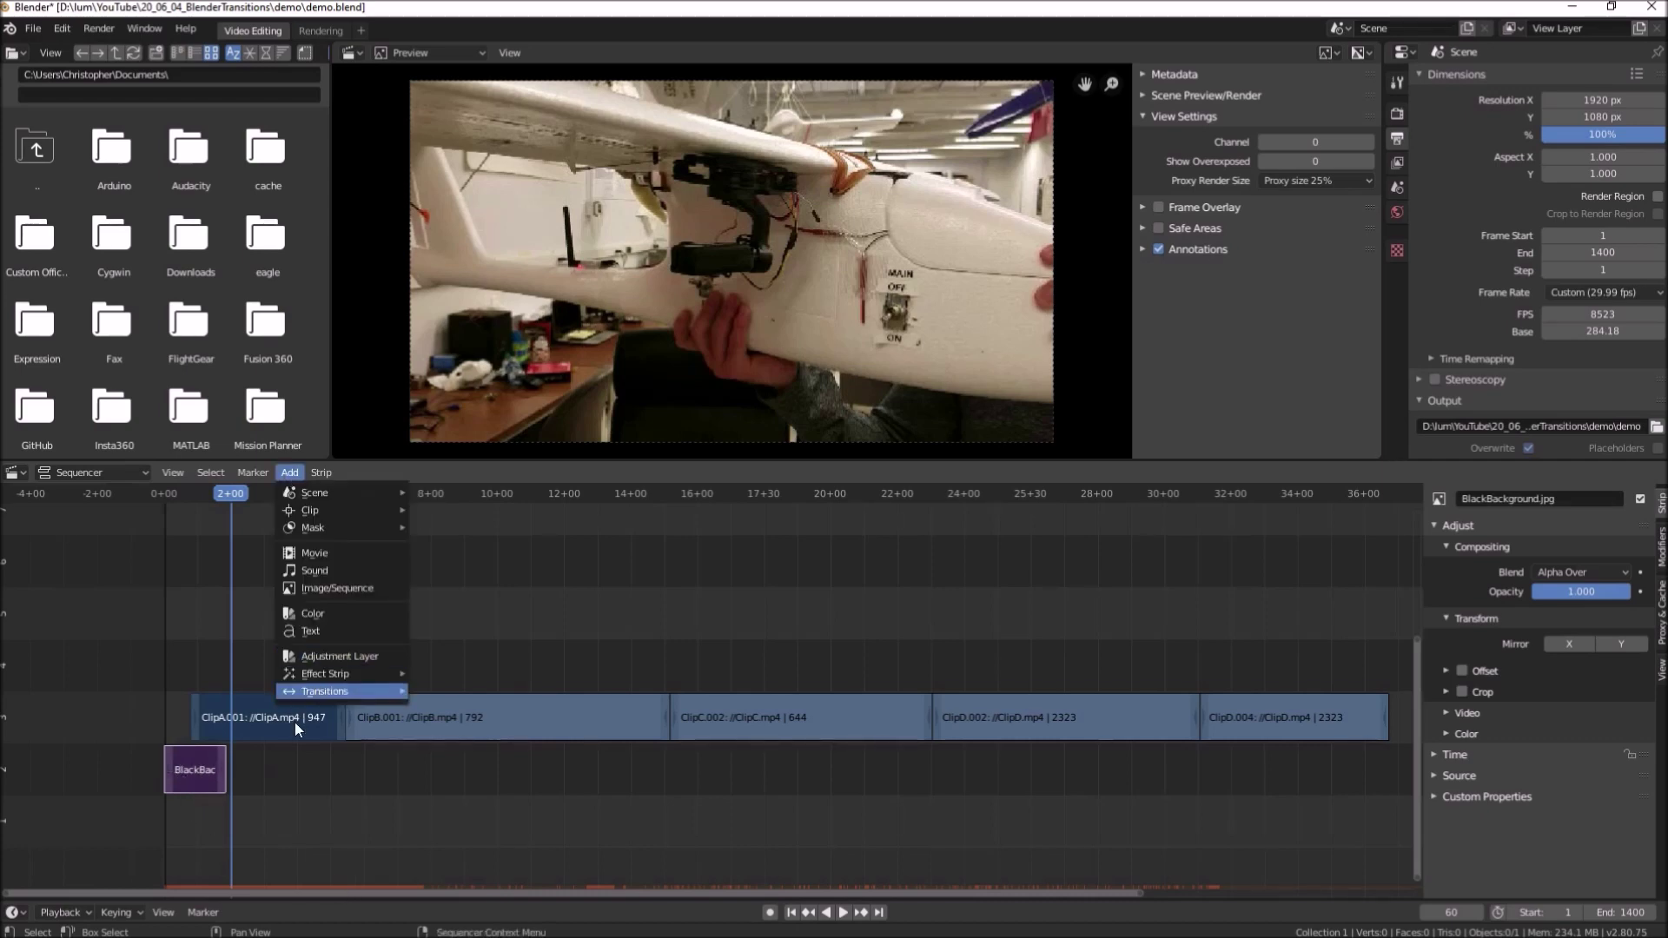
mouse_move(321, 693)
left_click(457, 719)
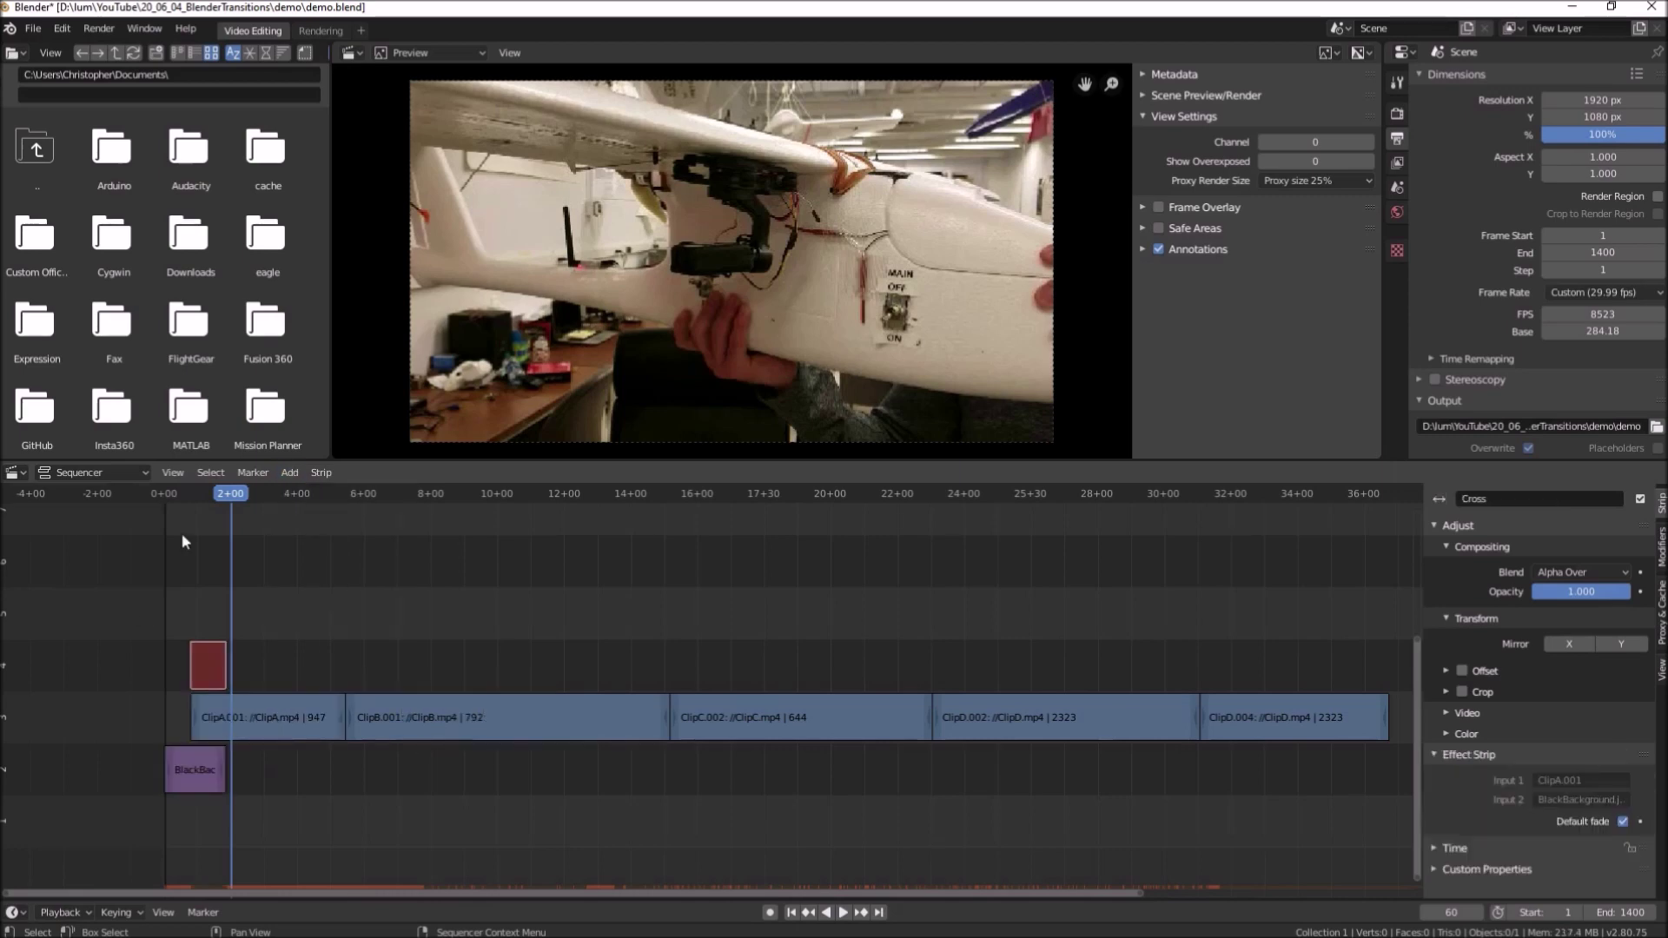
Play the sequence from frame 0 to examine how the reversed Cross transition behaves
left_click_drag(230, 496, 153, 523)
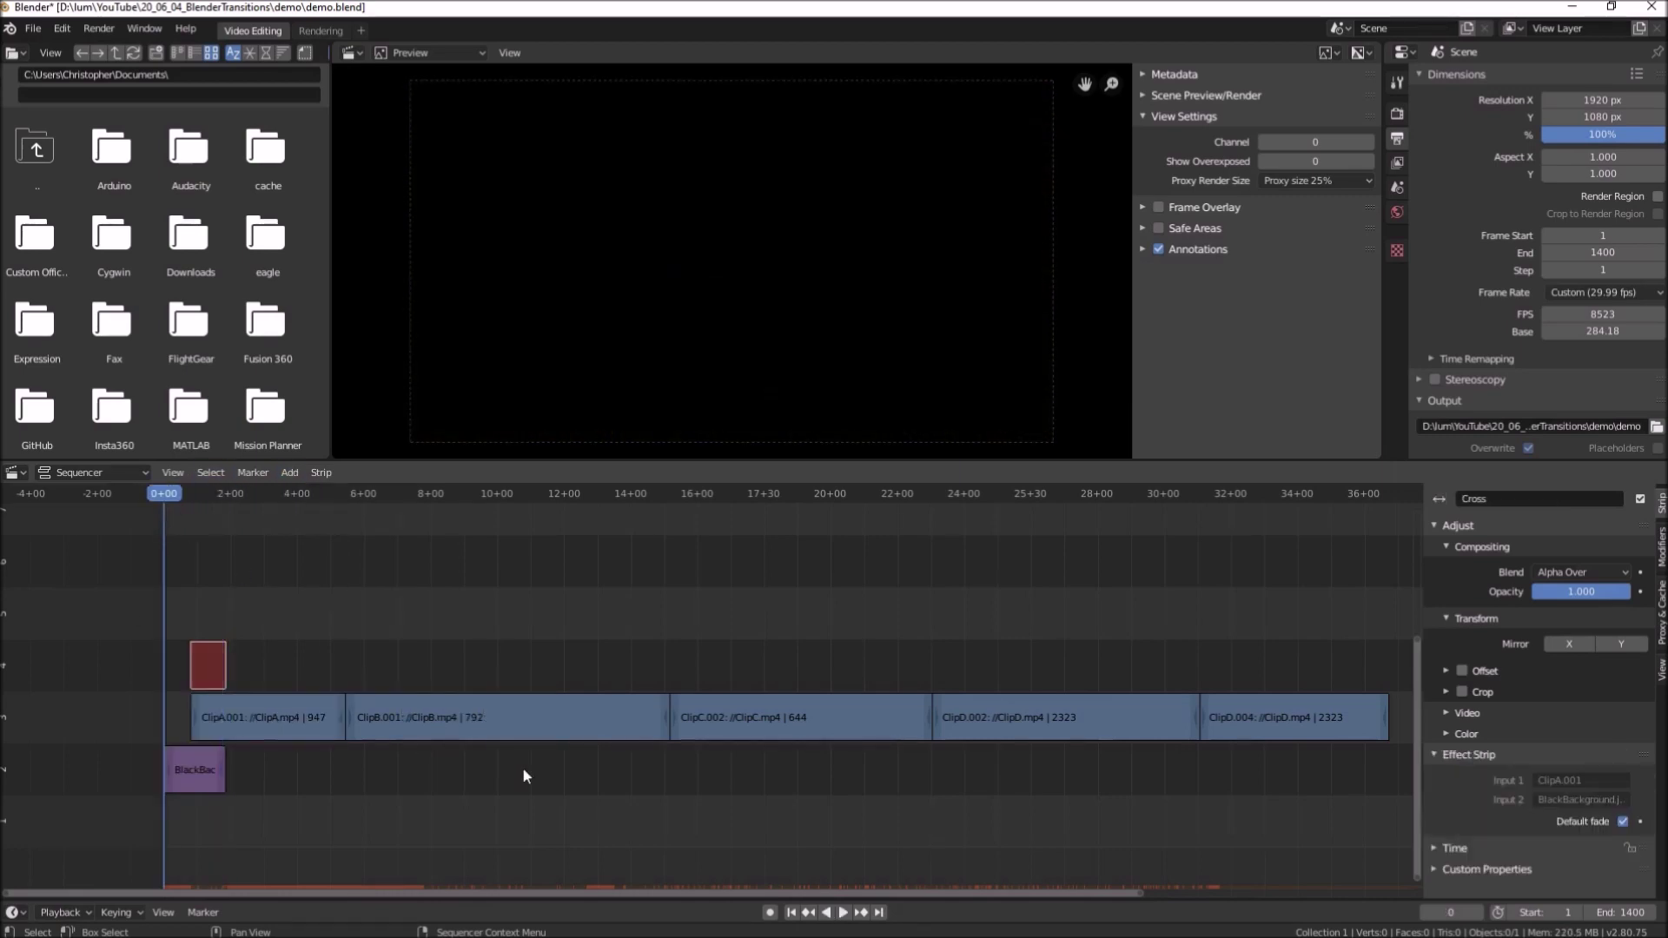
left_click(840, 914)
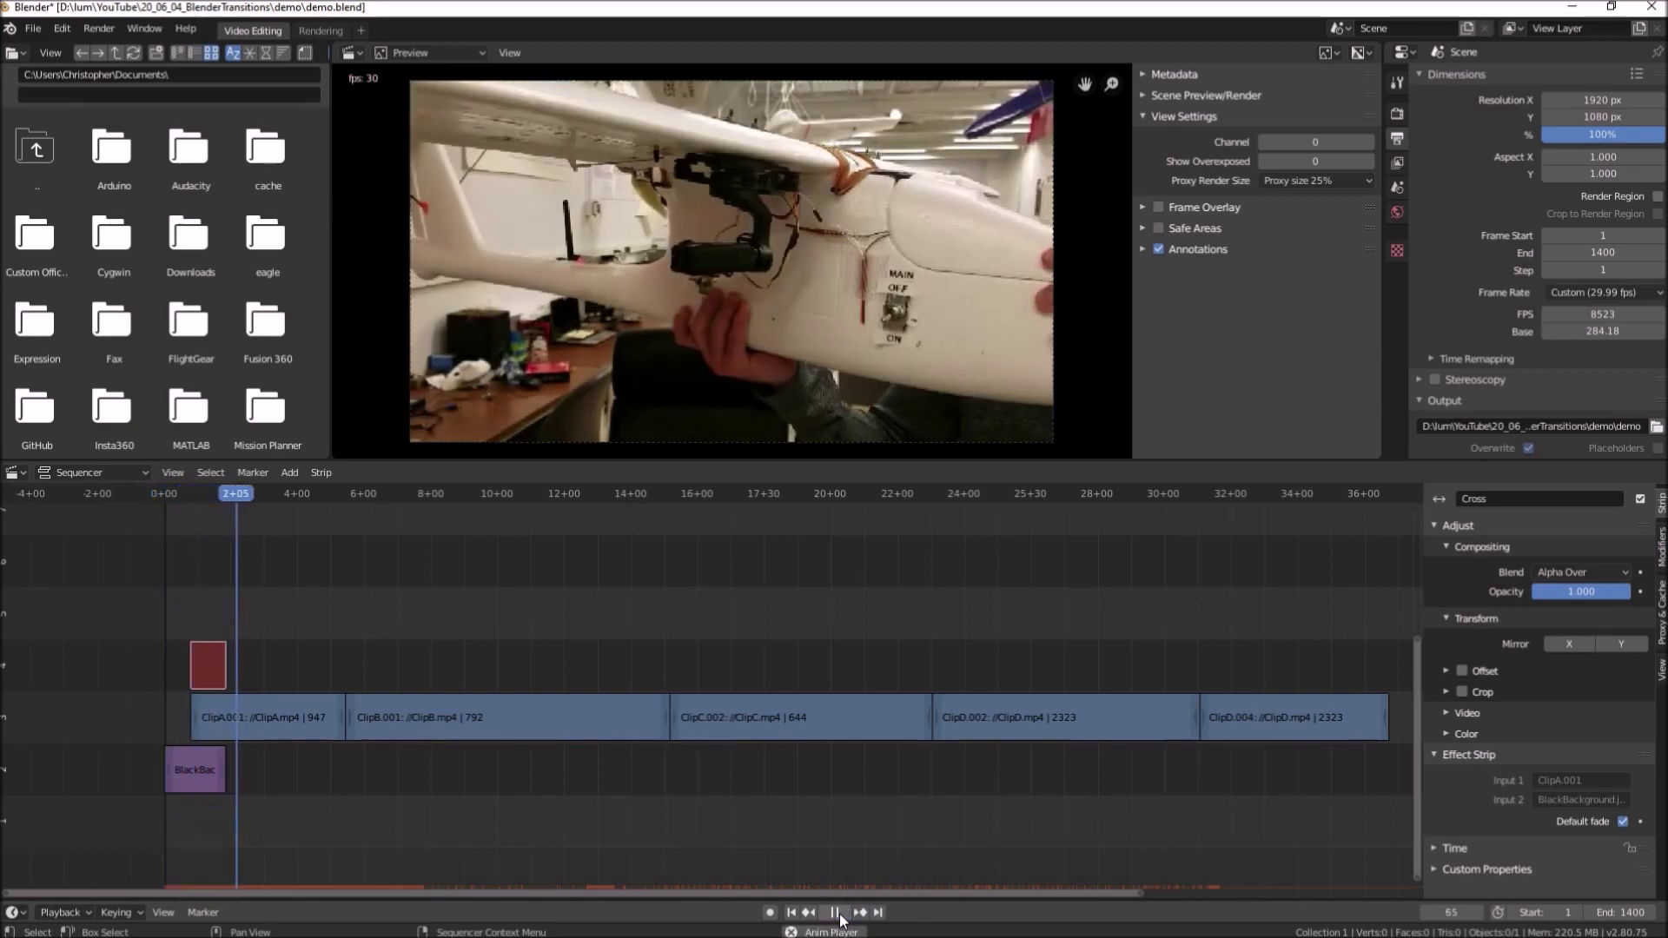
left_click(839, 914)
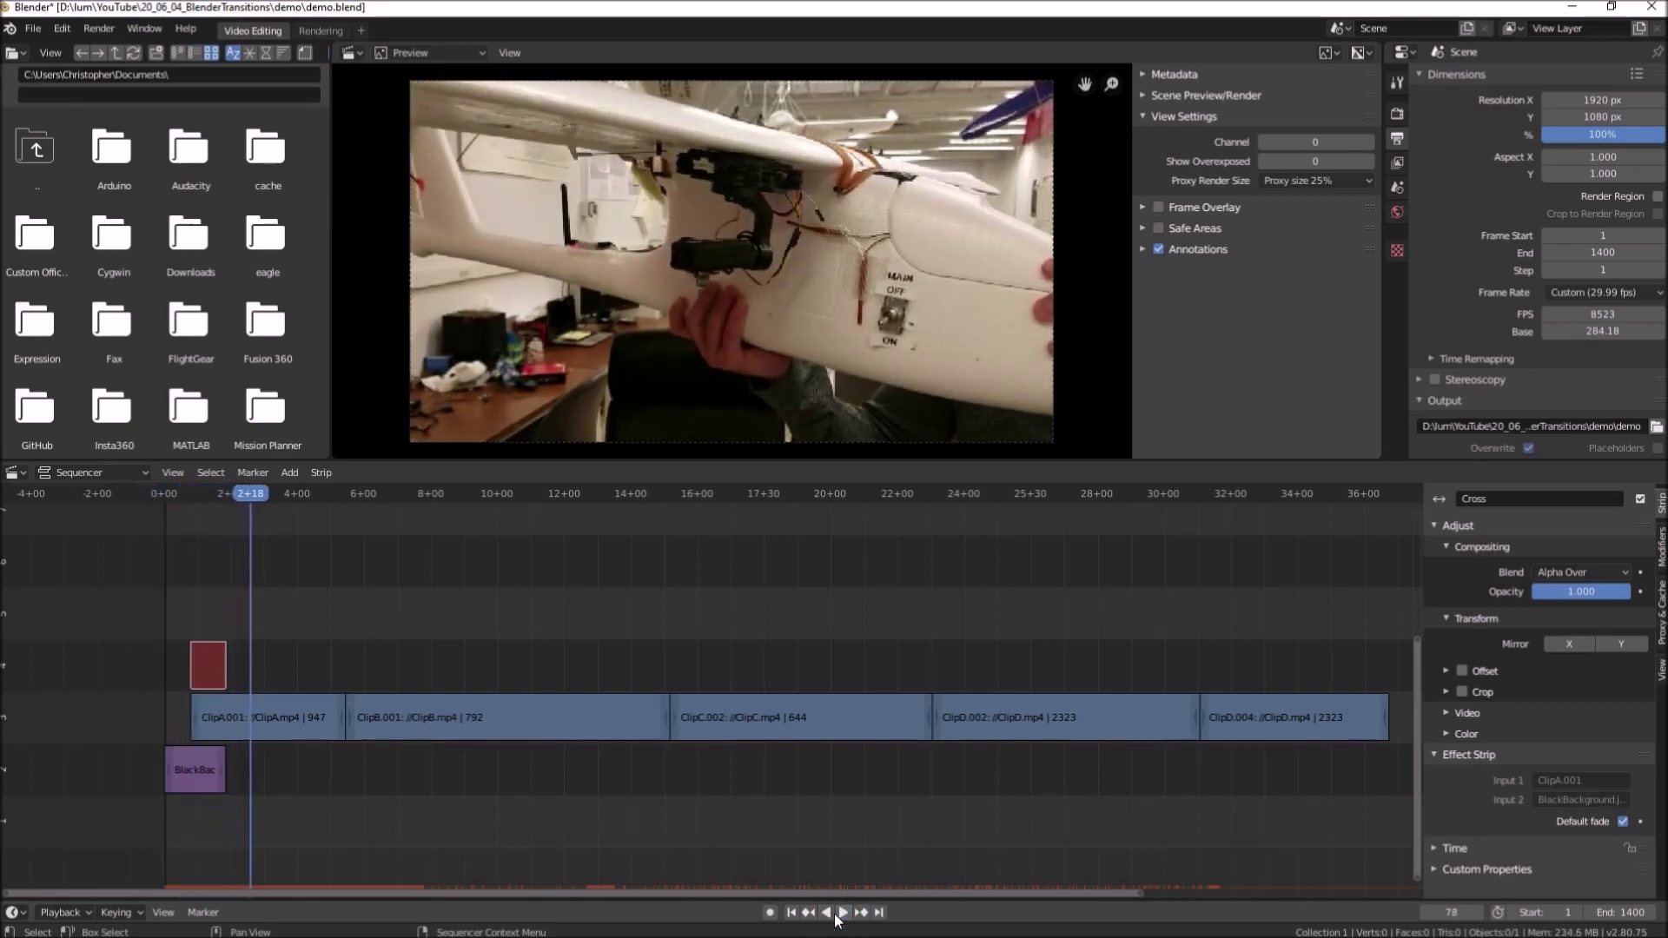
Delete the reversed Cross transition strip above ClipA
right_click(210, 667)
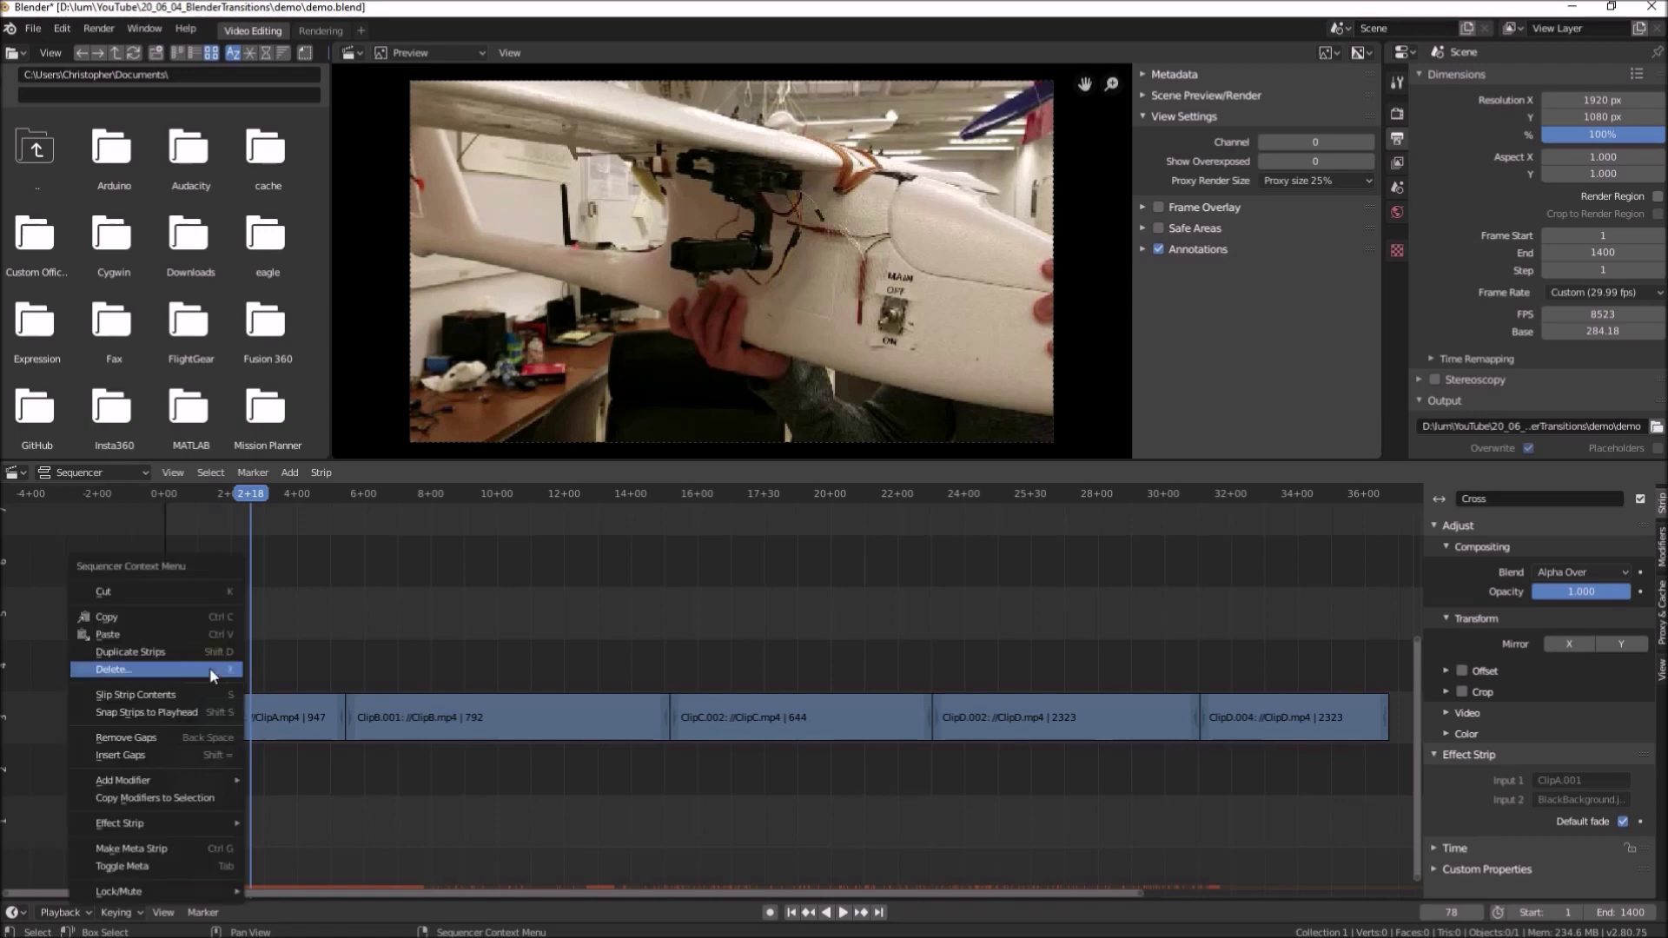
left_click(156, 669)
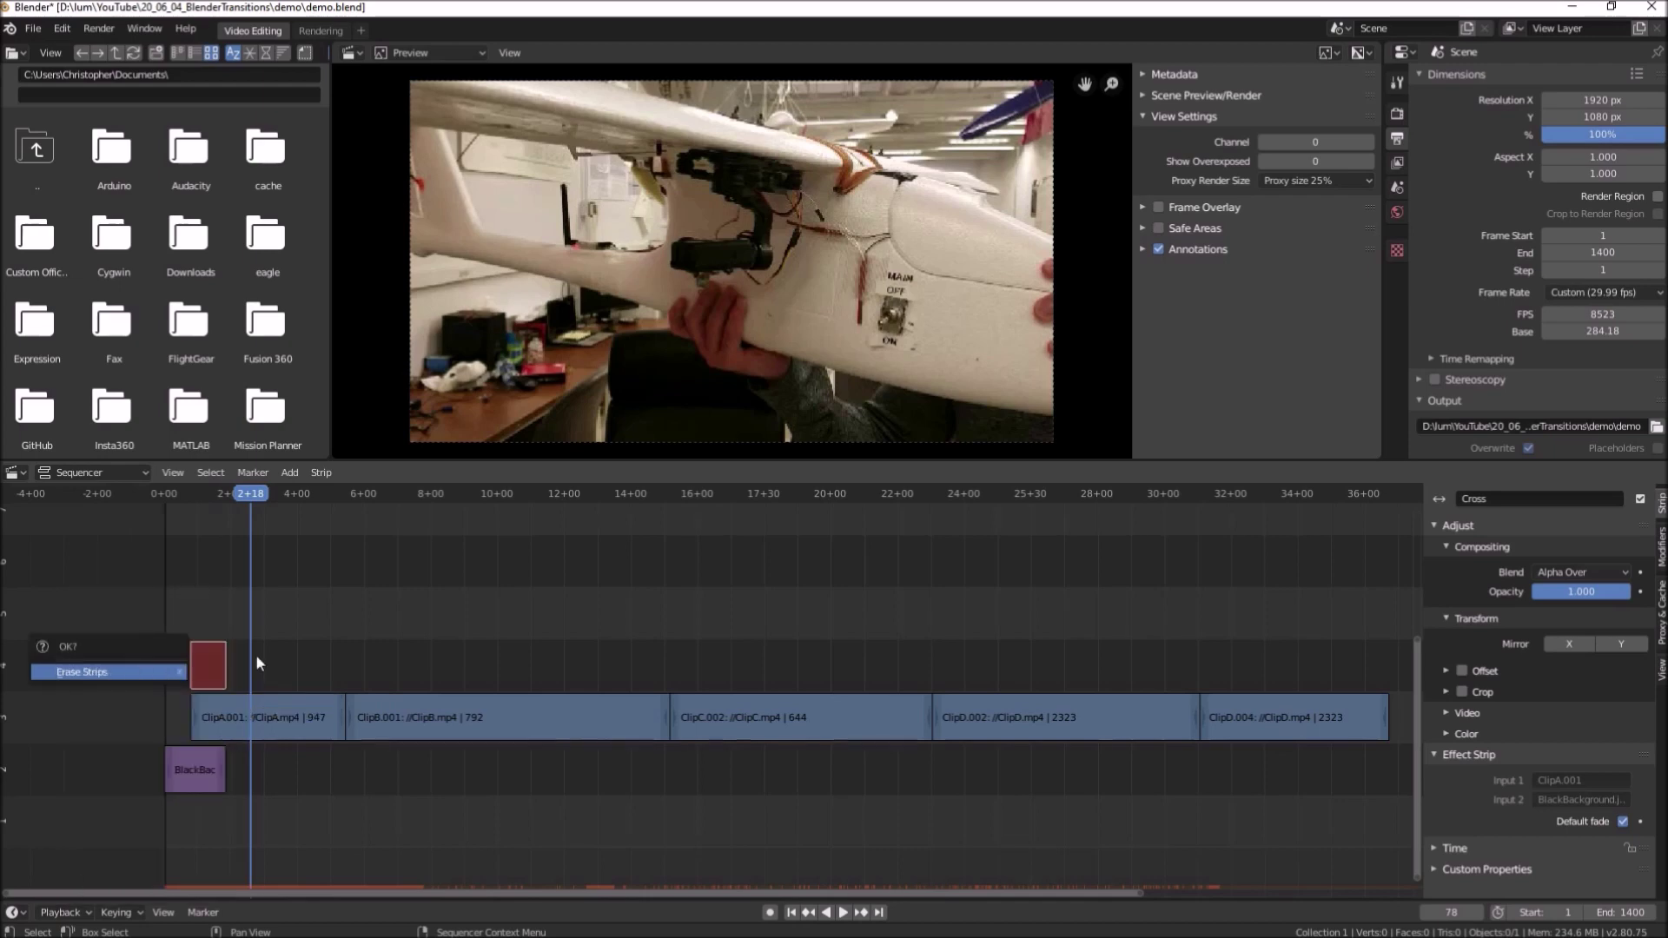
left_click(126, 672)
Move the playhead back to frame 12 and extend the end of the black background strip to about frame 87
left_click_drag(249, 492, 178, 494)
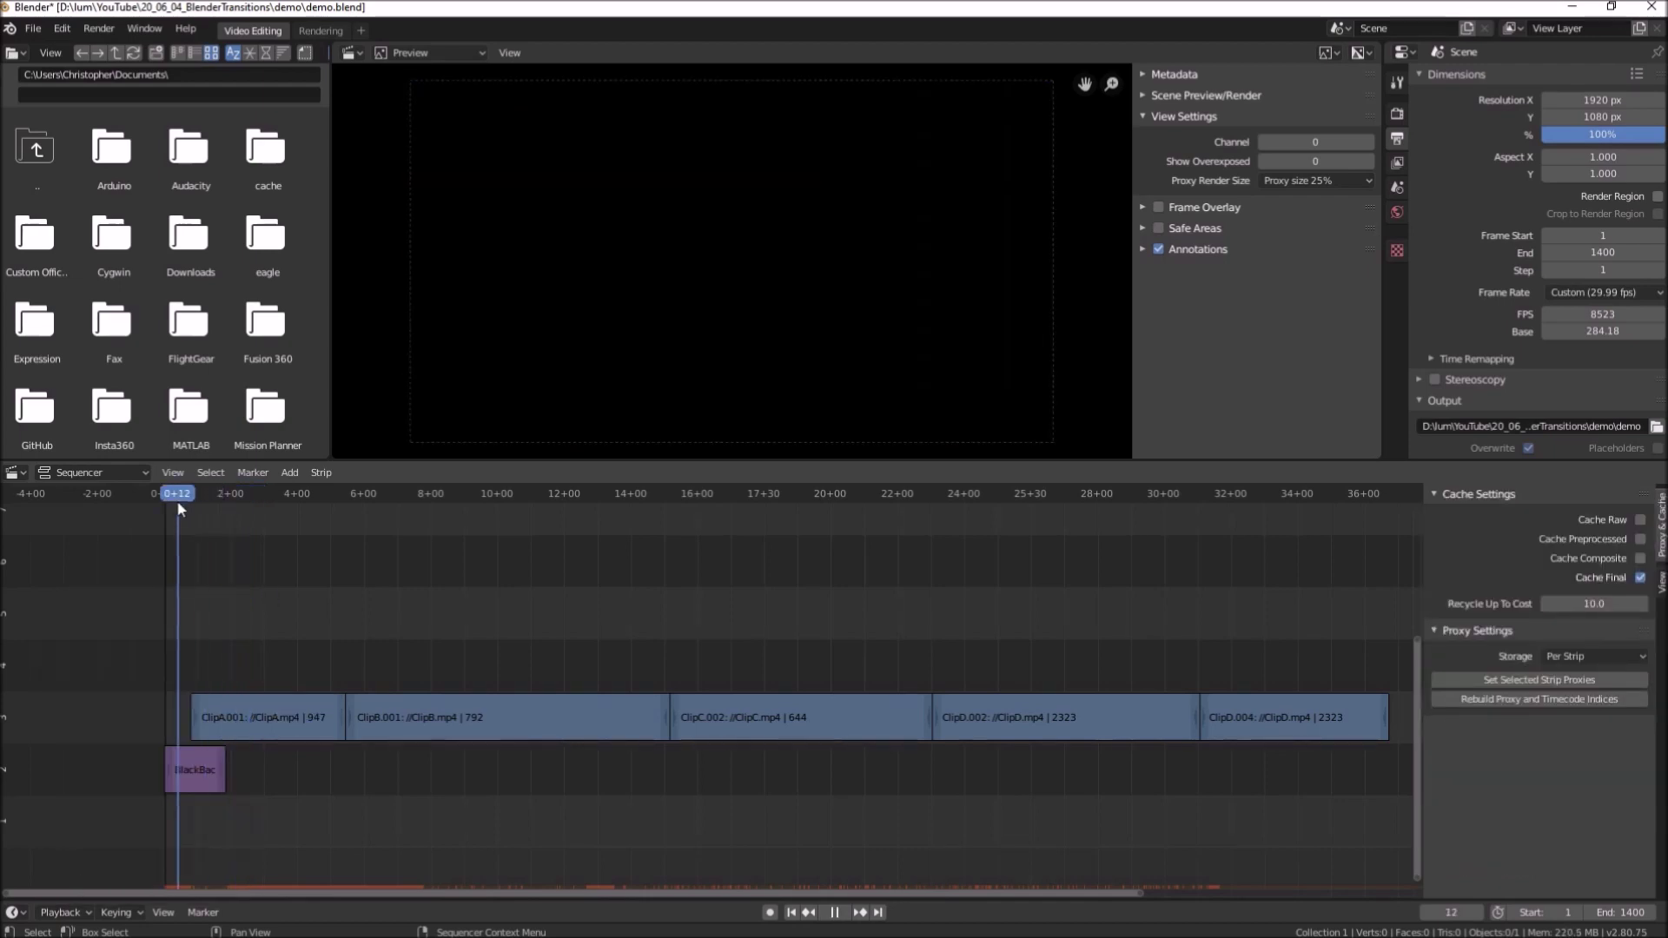
left_click(218, 770)
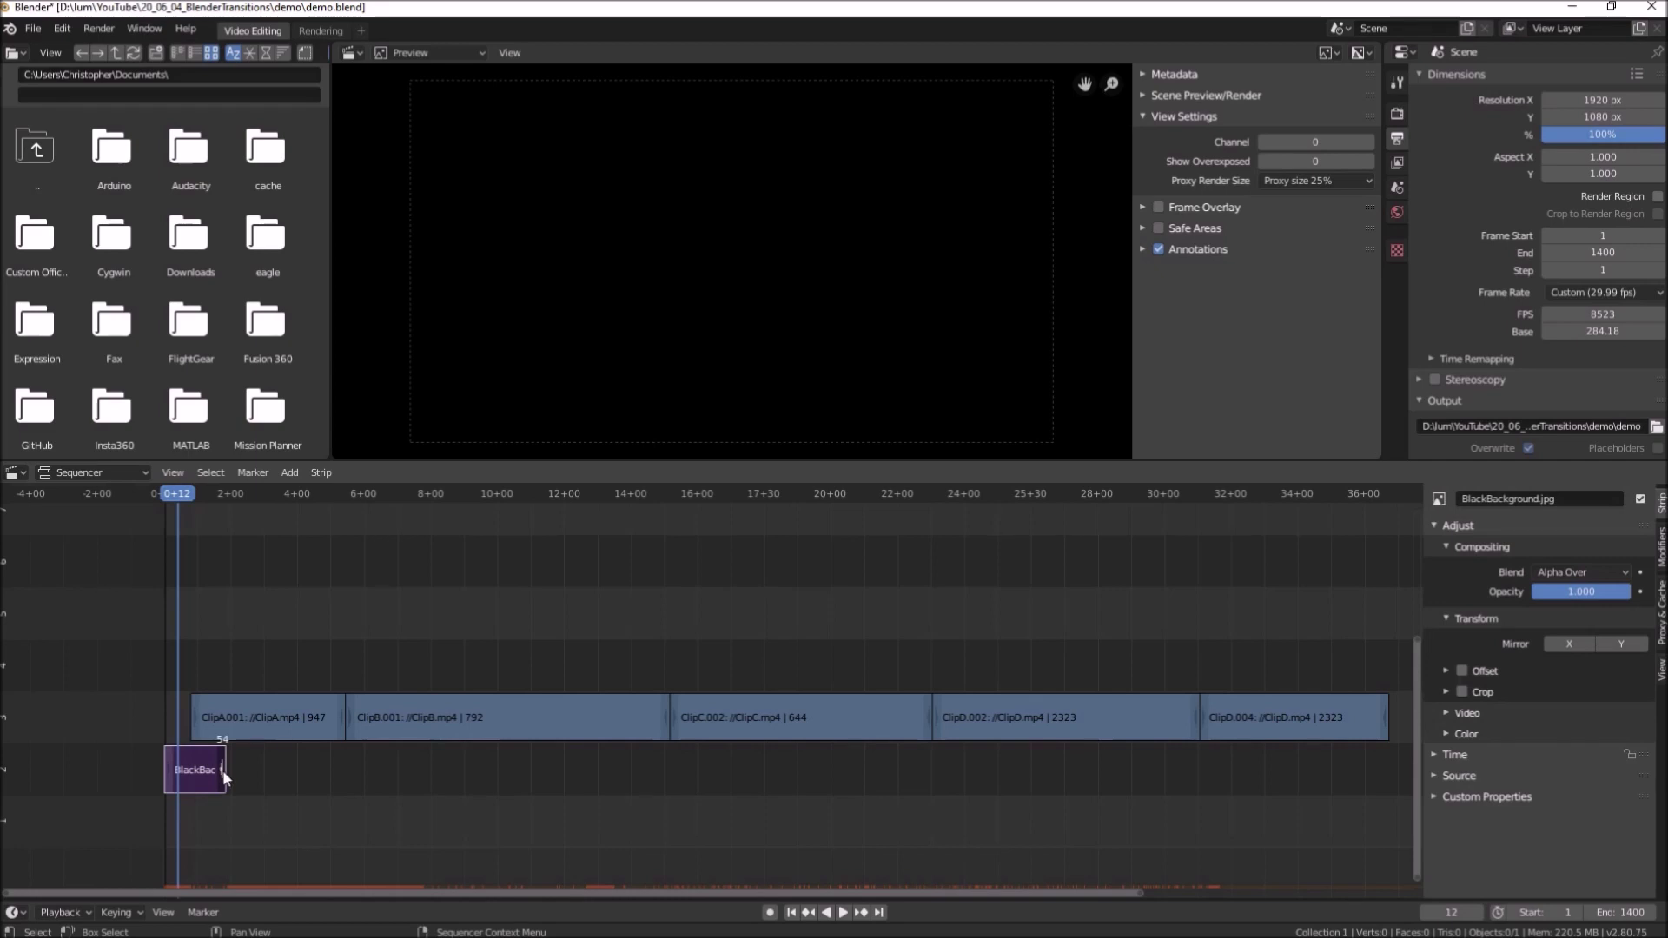
left_click_drag(223, 773, 259, 761)
Add a Cross transition from the lengthened black background strip to the ClipA strip
left_click(223, 779)
left_click(260, 722)
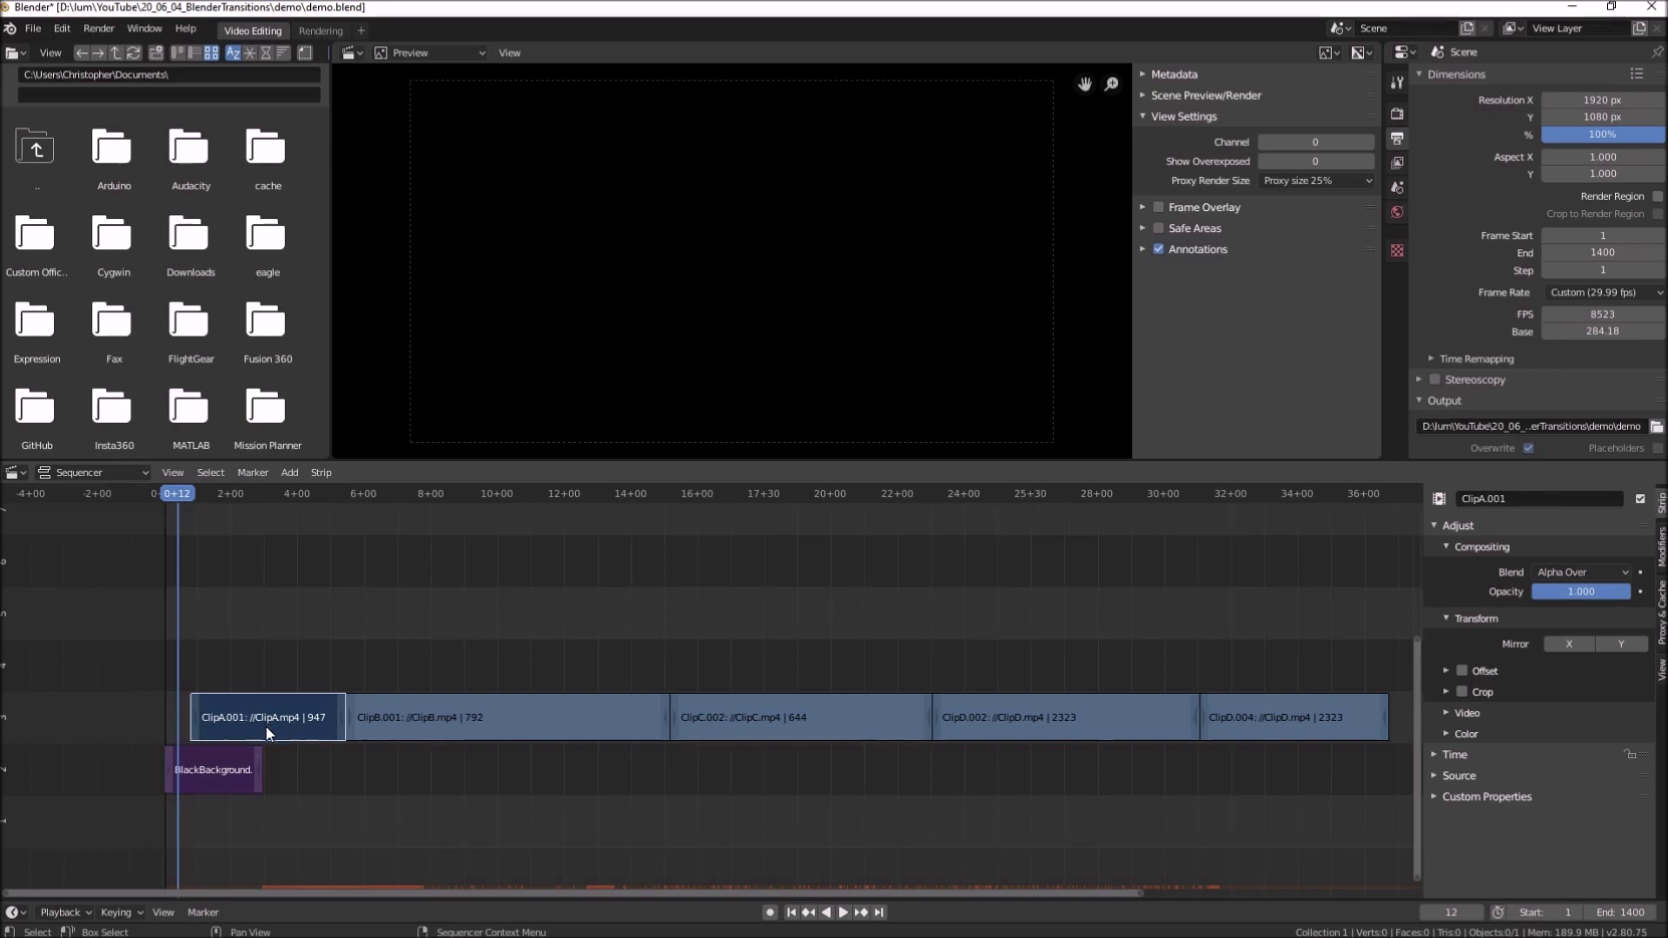
left_click(289, 473)
mouse_move(306, 691)
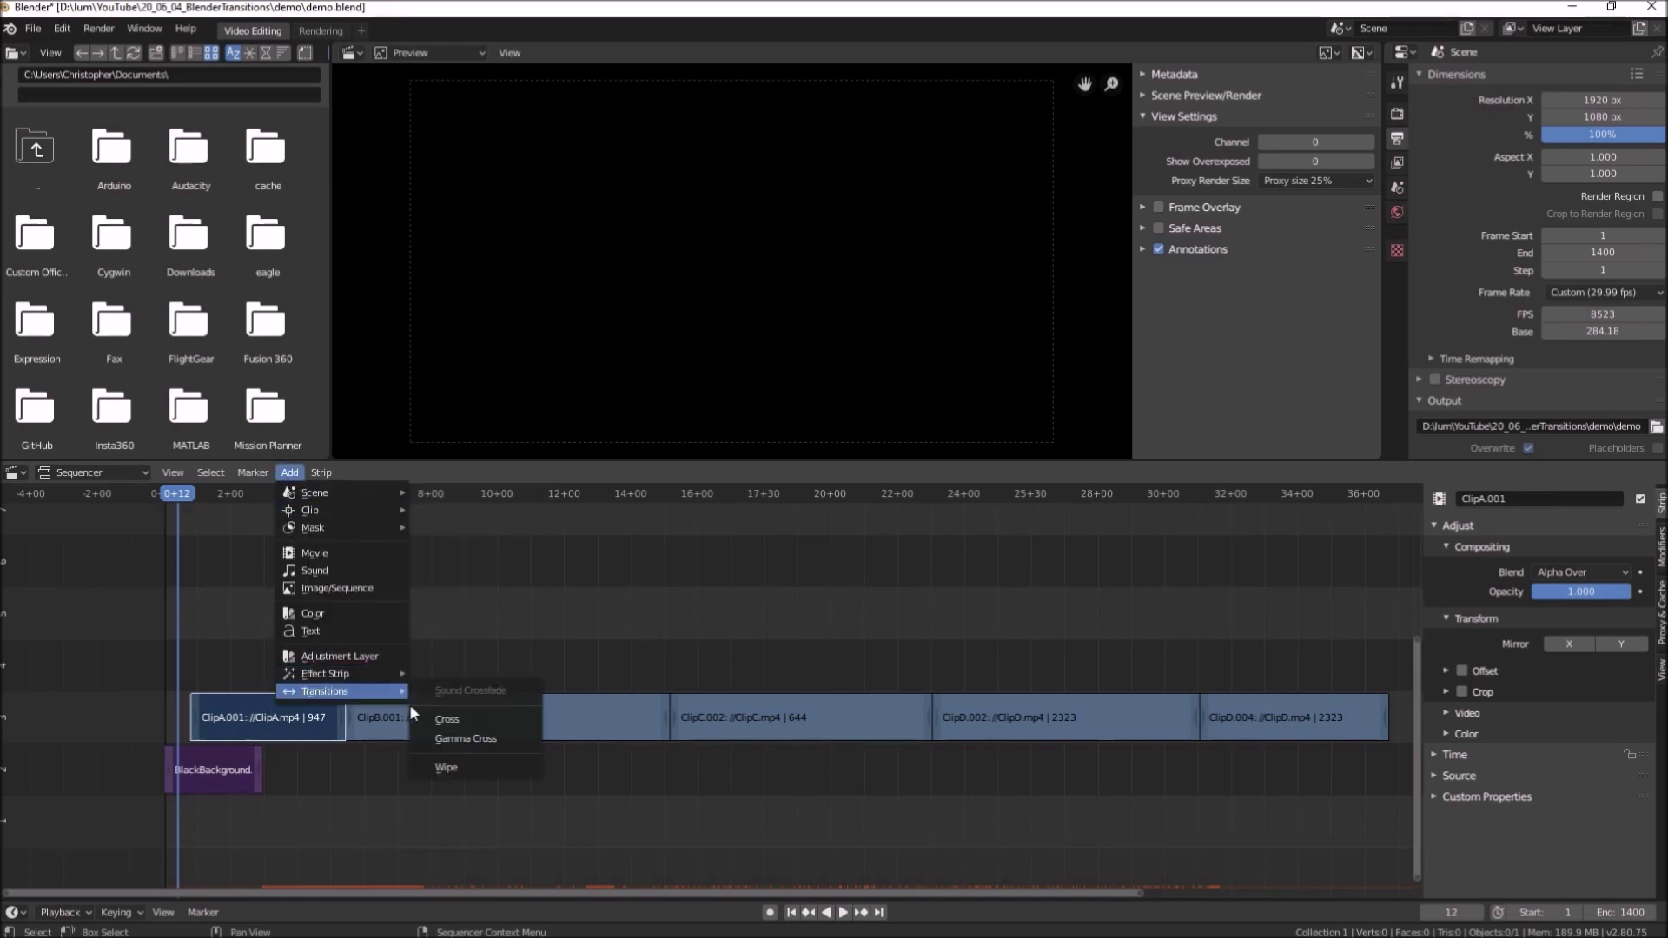
left_click(445, 721)
Play the sequence from the start into ClipB to examine the longer fade from black
left_click_drag(178, 499, 153, 503)
left_click(842, 913)
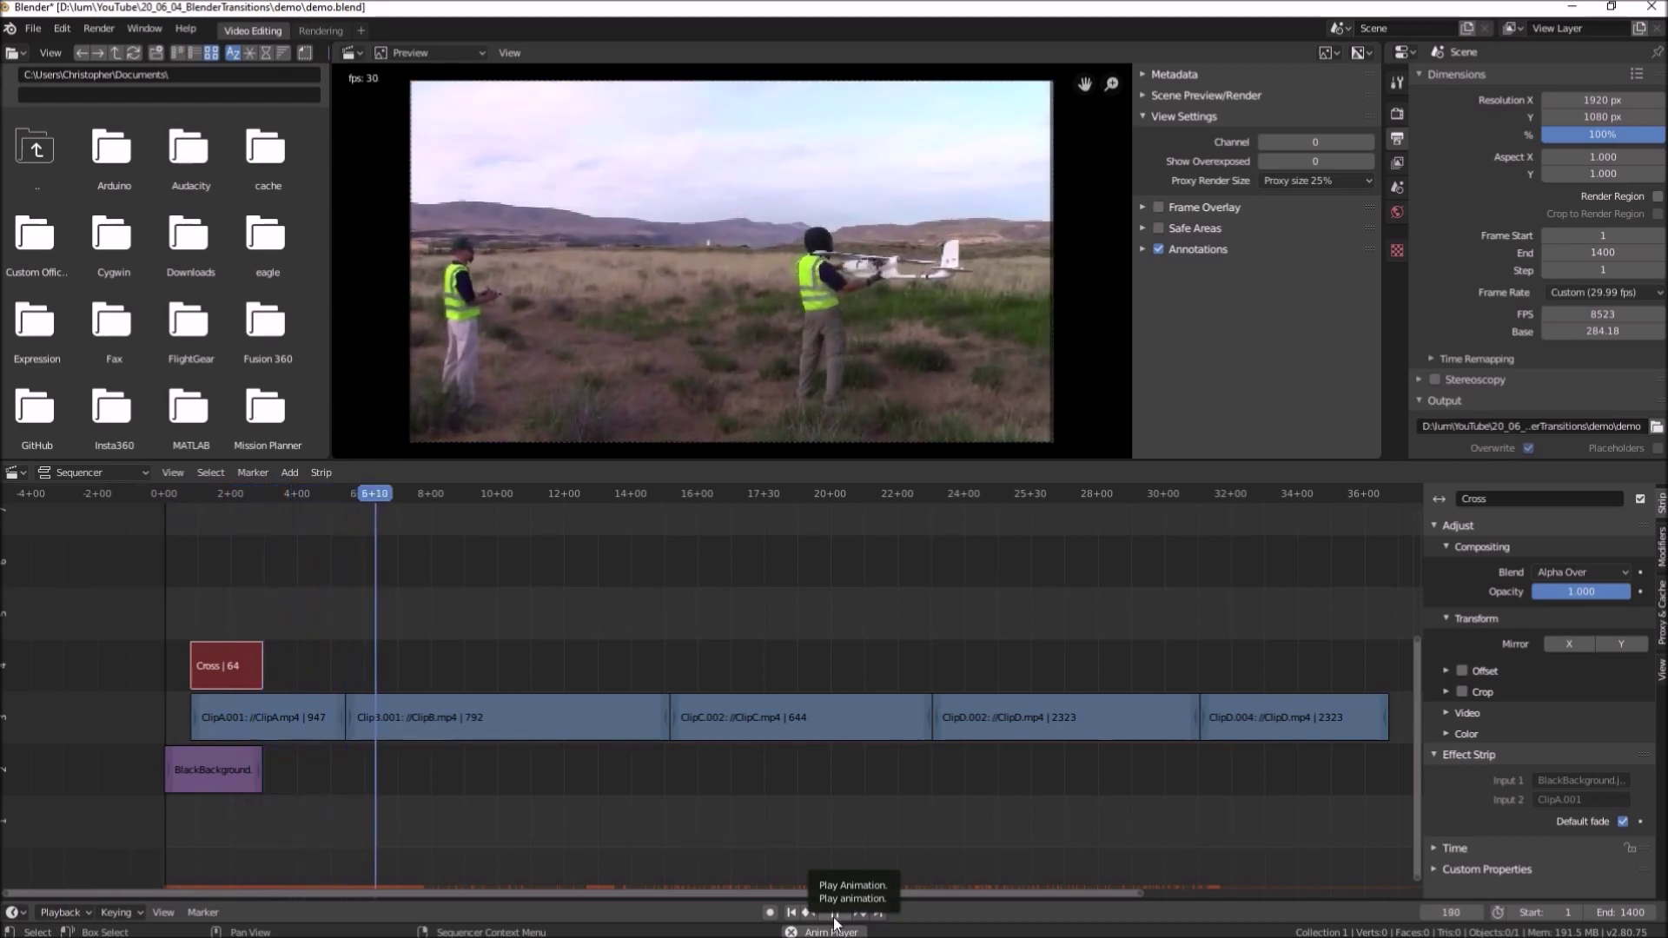
left_click(832, 914)
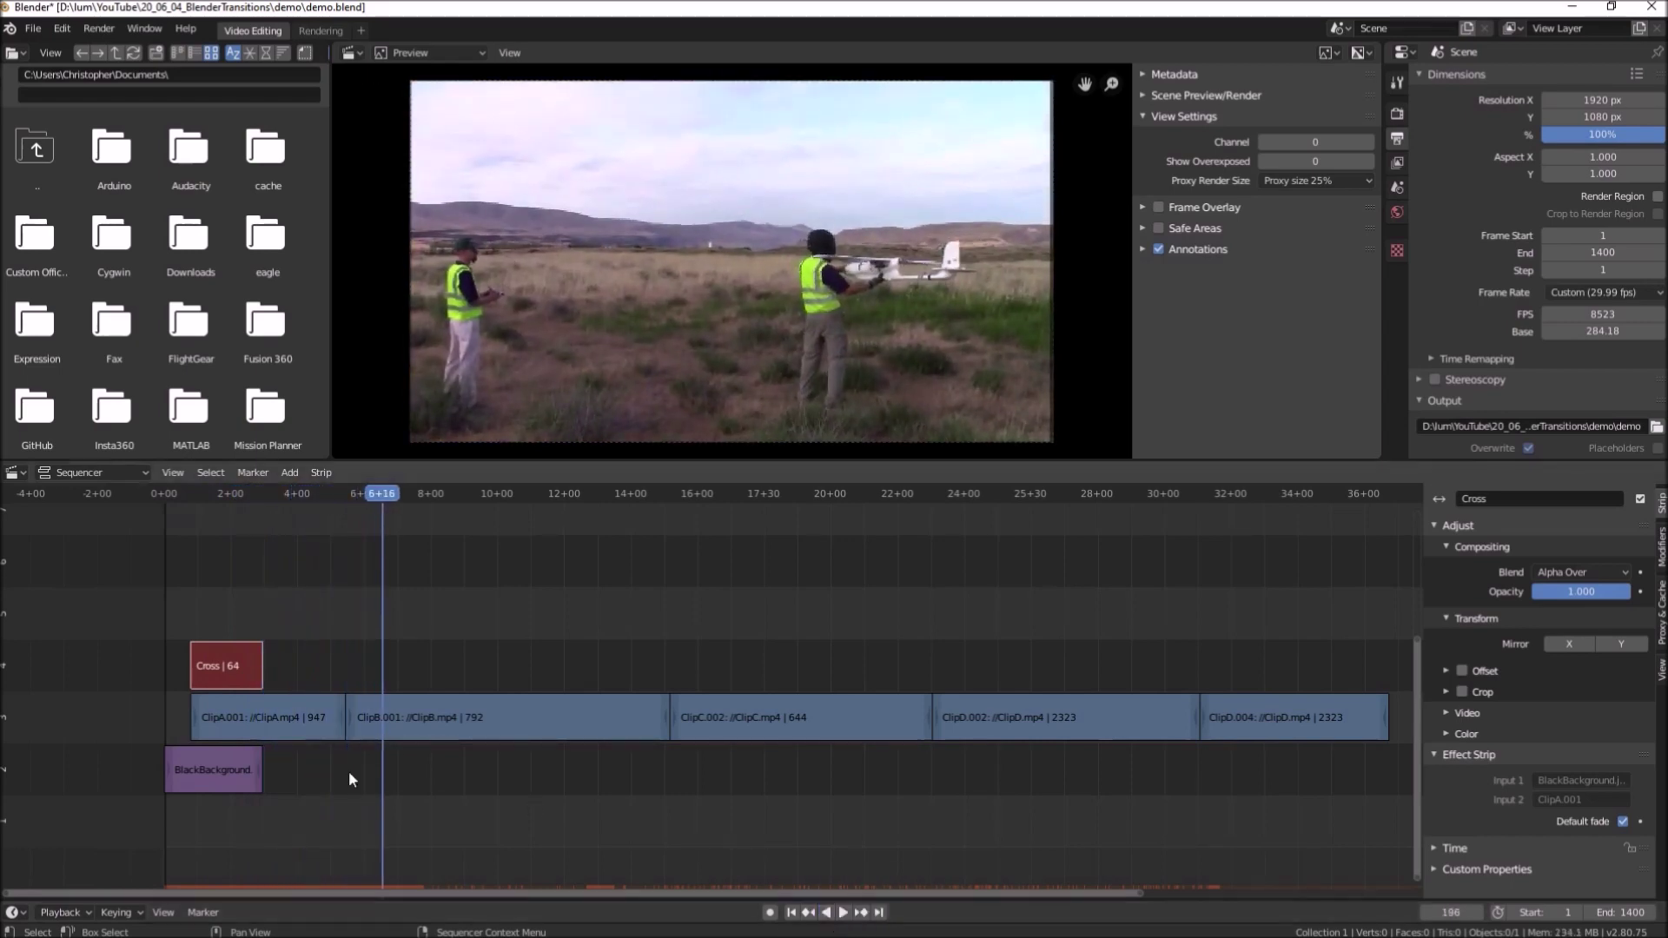
Move the ClipB strip up one channel and about 27 frames earlier so that it overlaps the end of ClipA
left_click(468, 731)
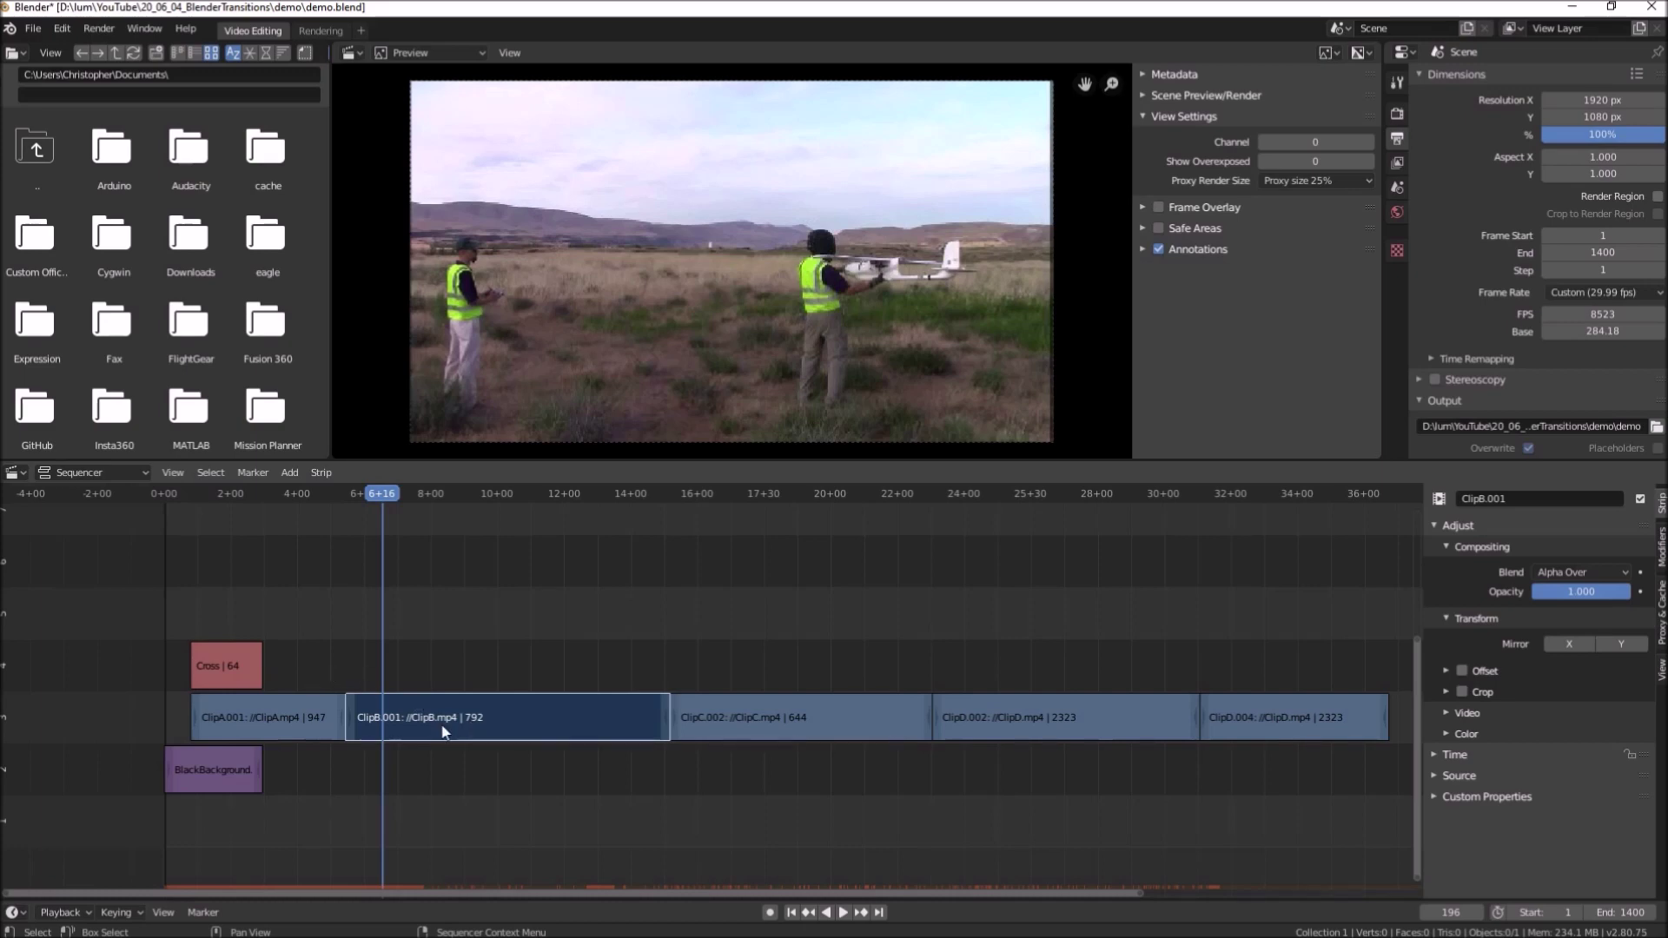
key("g")
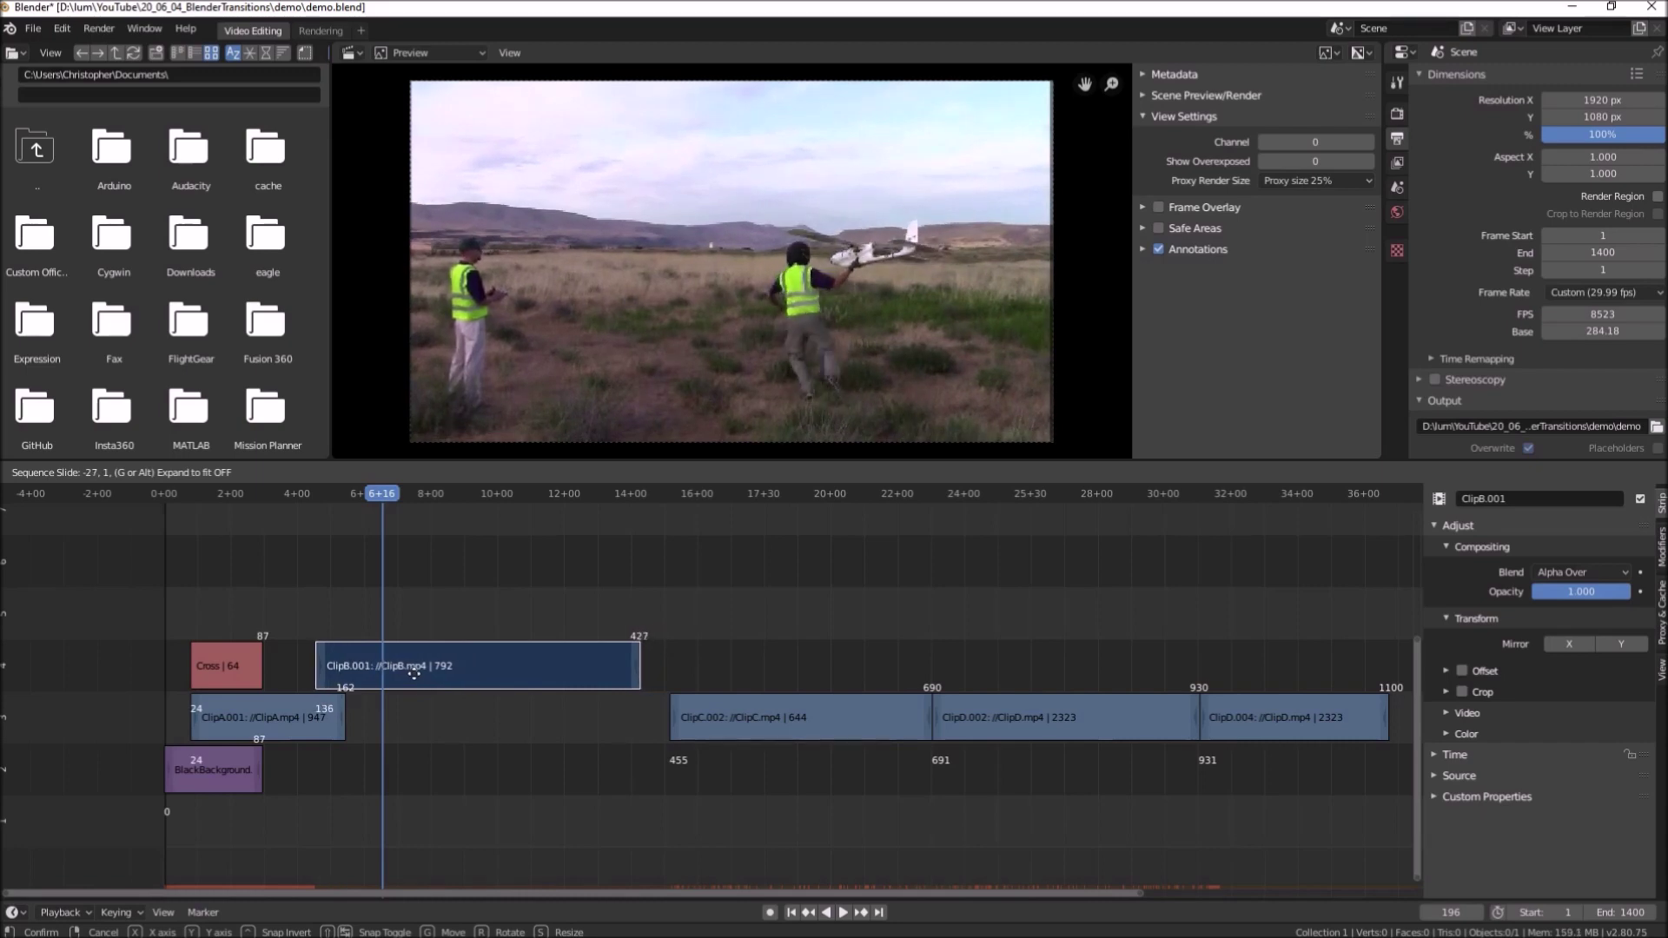
left_click(417, 680)
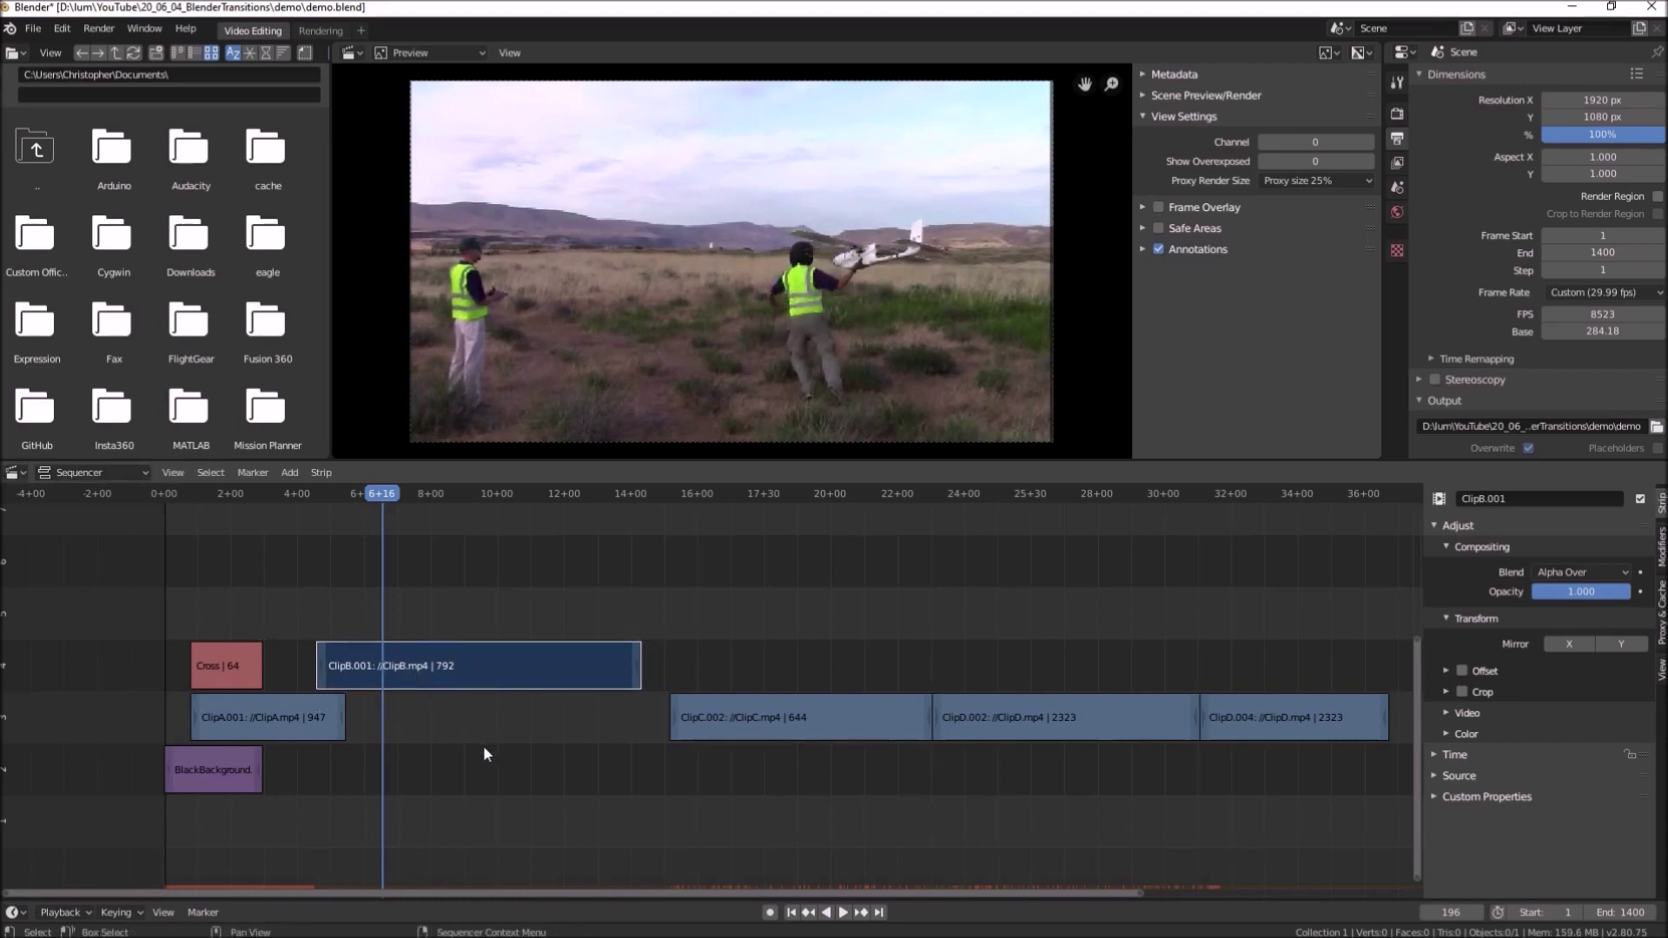
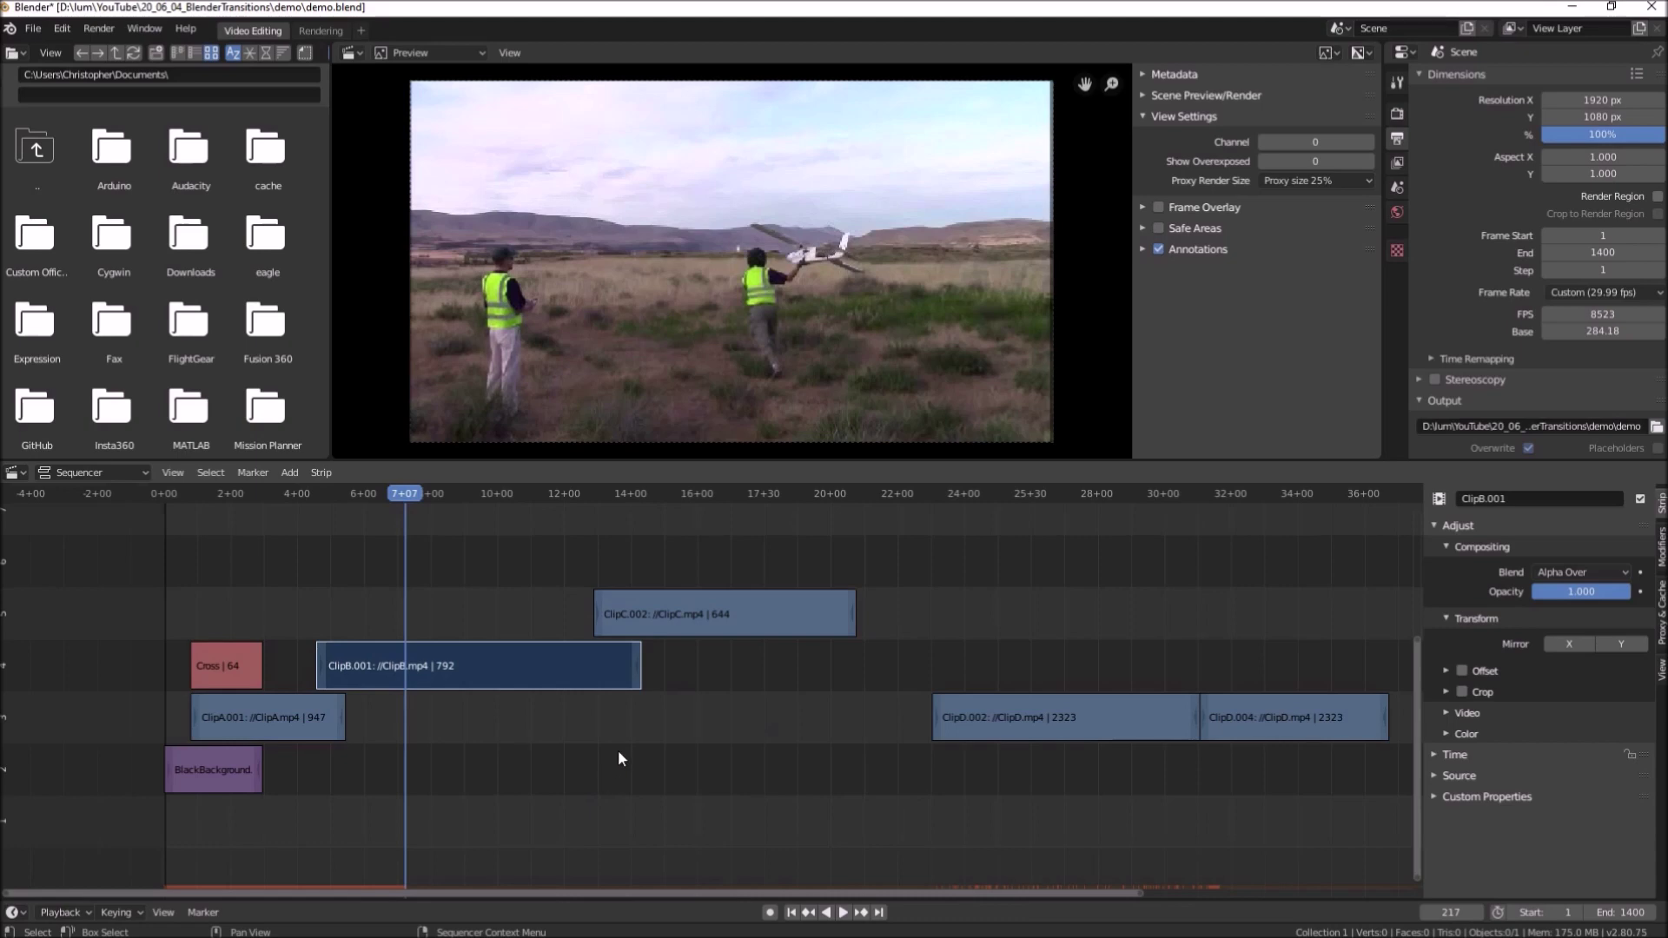
Add a Cross transition from the ClipB strip to the overlapping ClipC strip
left_click(693, 622)
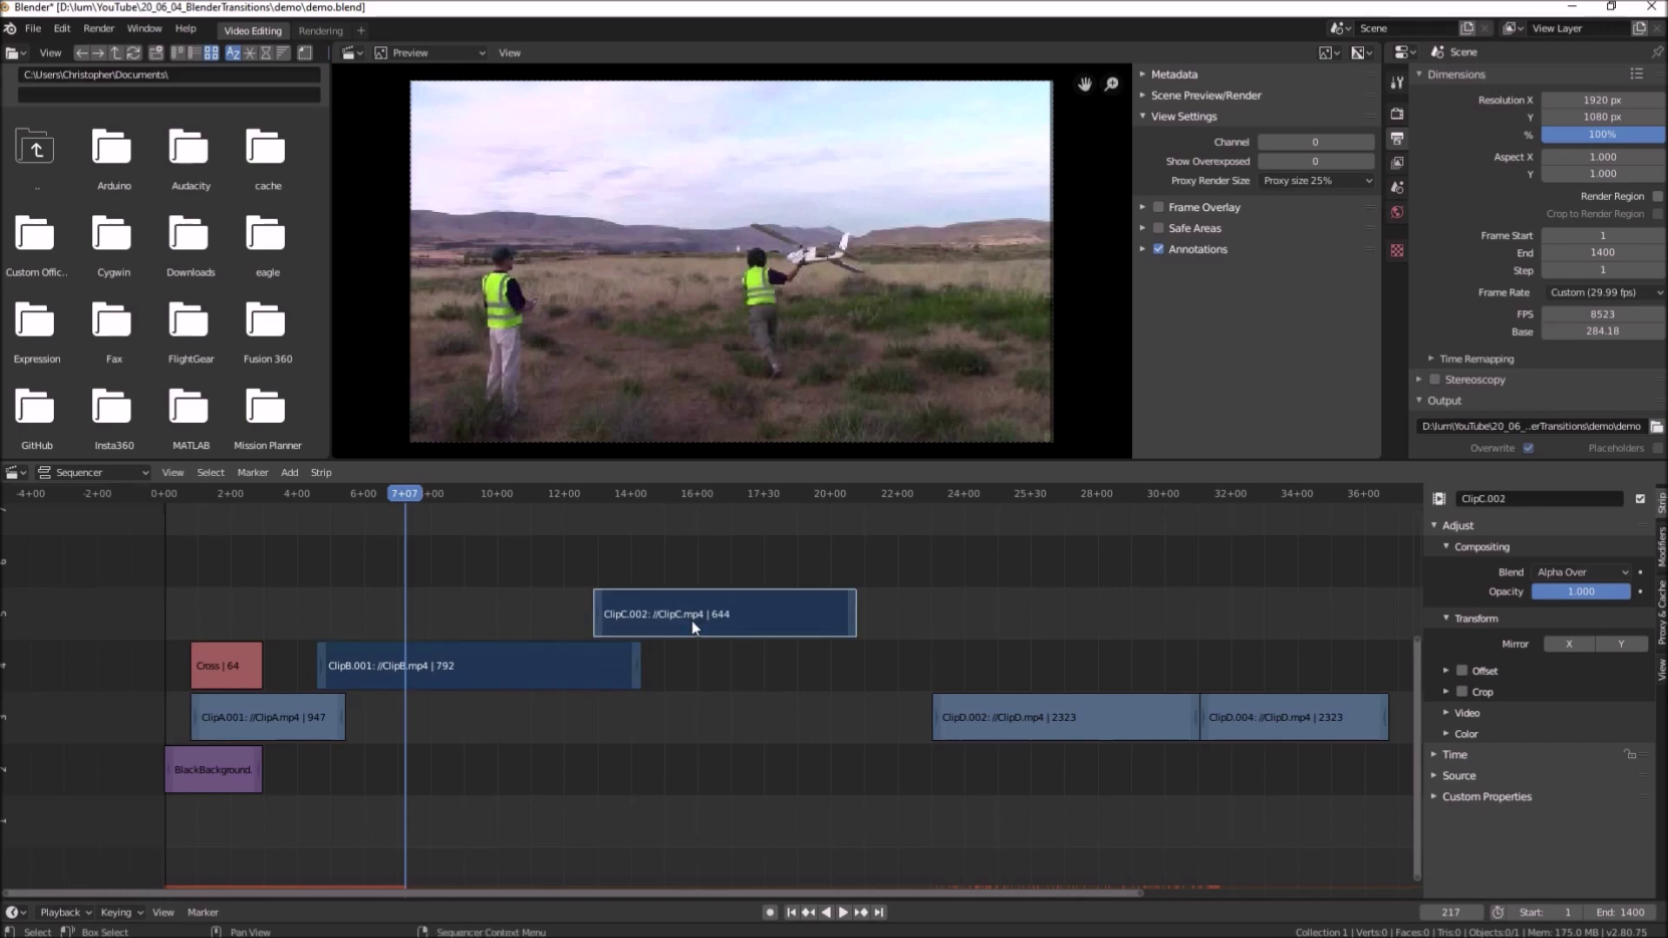
left_click(291, 473)
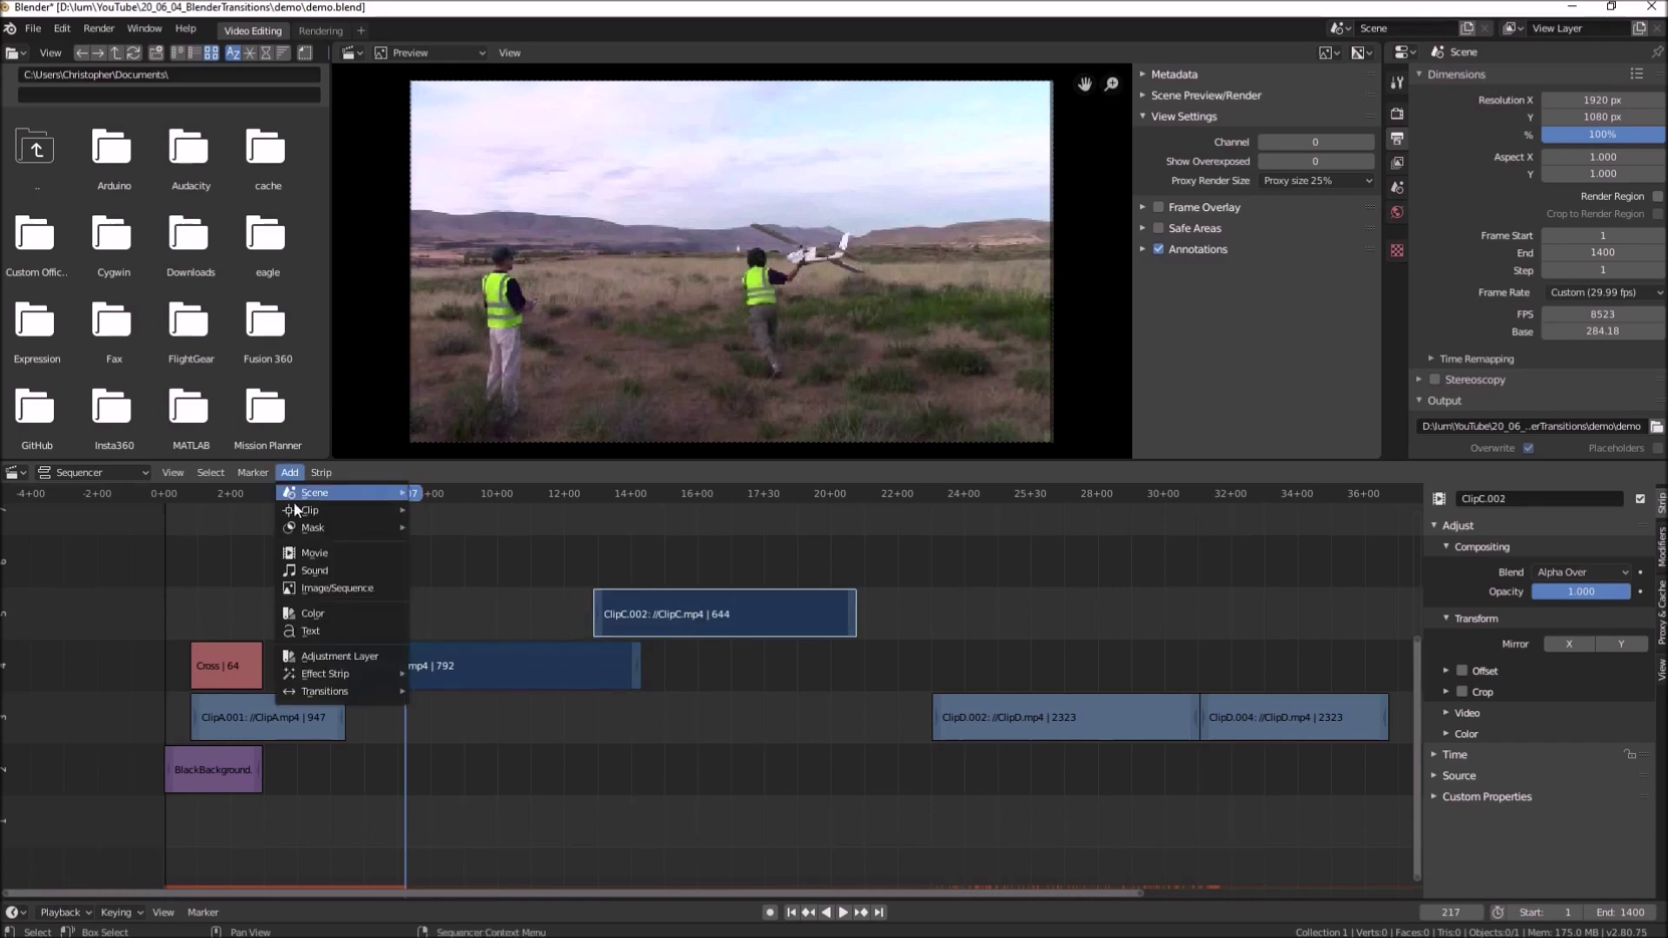
mouse_move(311, 692)
left_click(462, 740)
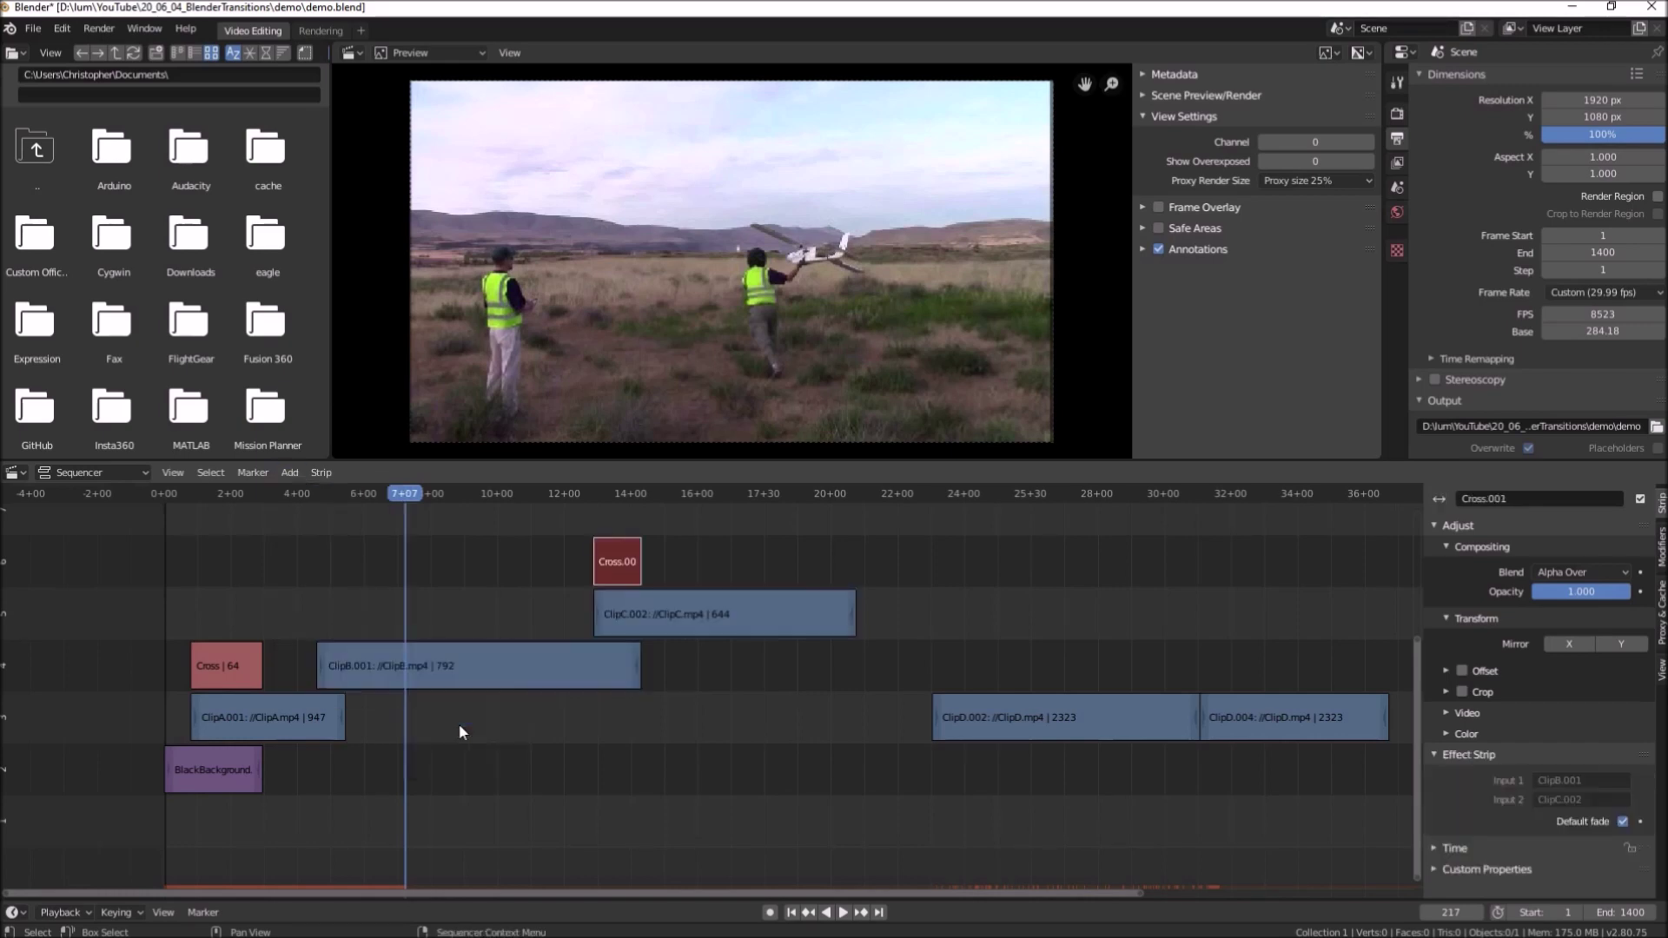
Move the first ClipD strip one channel above ClipC, overlapping ClipC's end, and add a Gamma Cross transition from ClipC to ClipD
left_click(1026, 732)
left_click_drag(1026, 732, 911, 577)
left_click(793, 612)
left_click(892, 566, "shift")
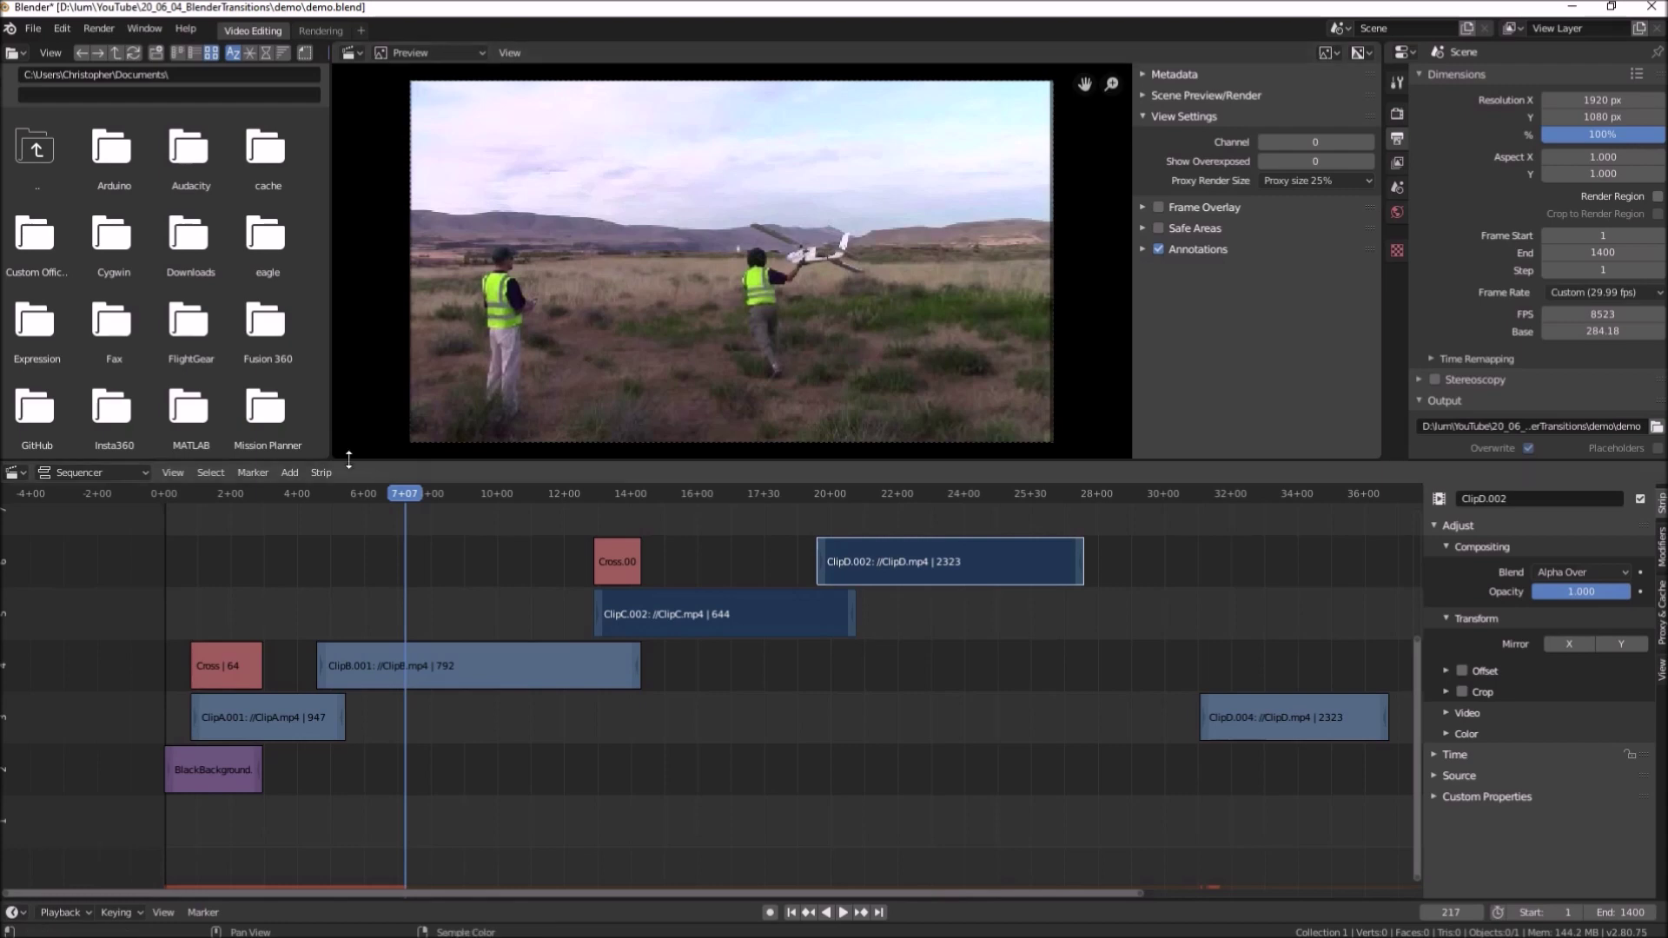
left_click(289, 472)
mouse_move(336, 696)
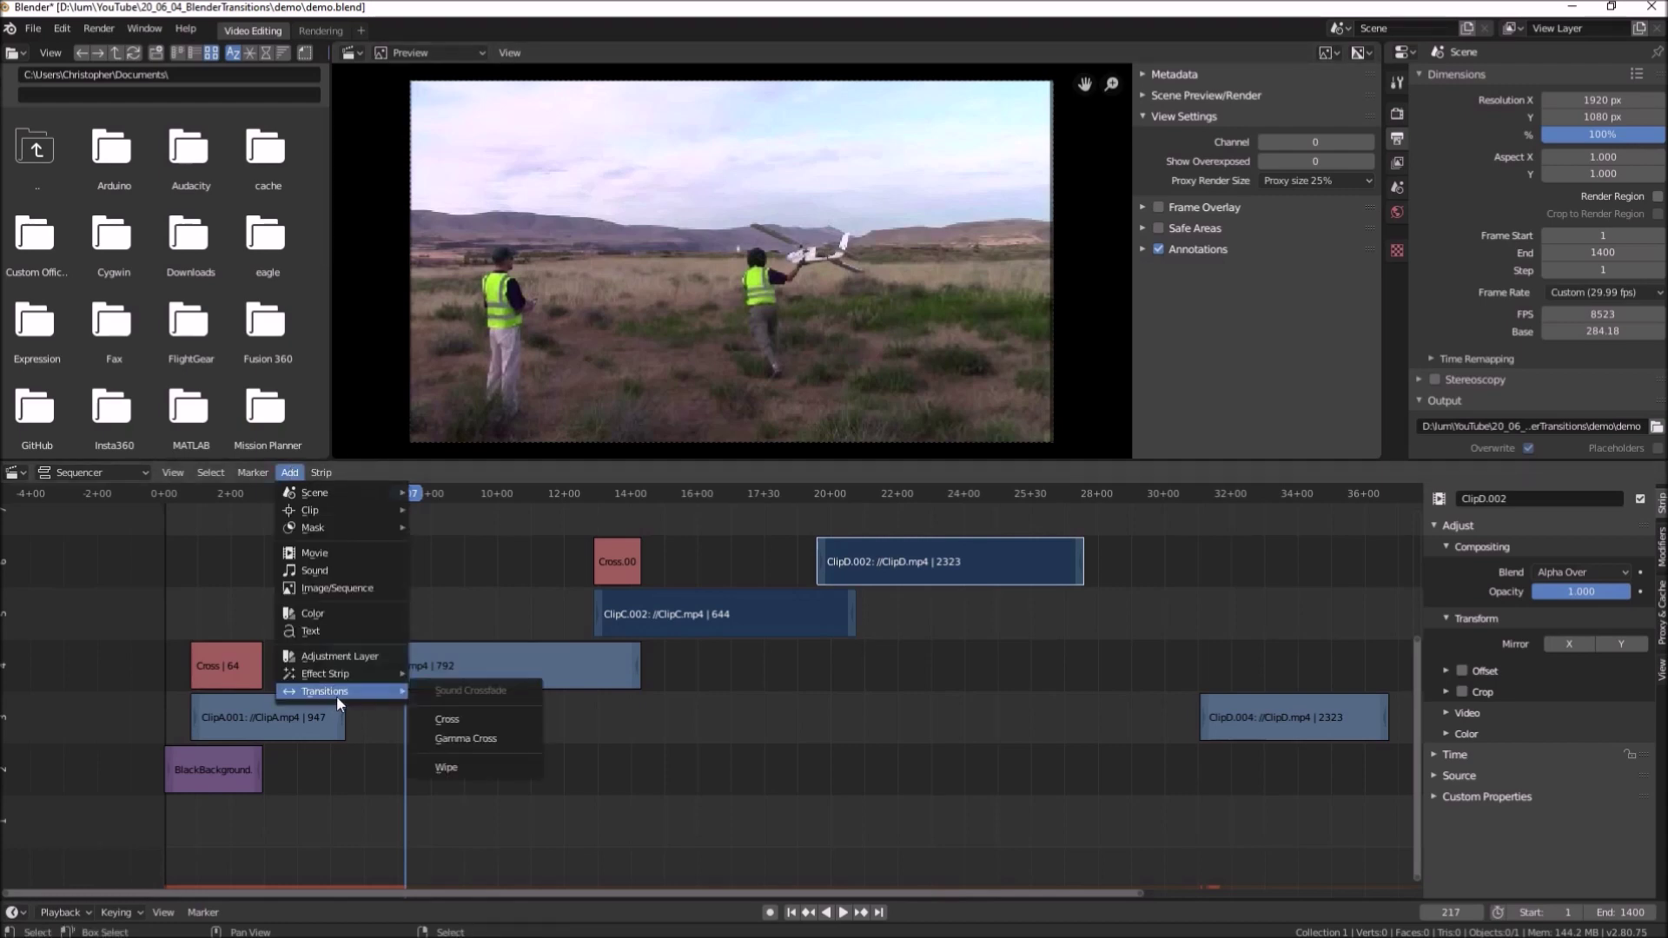
left_click(465, 739)
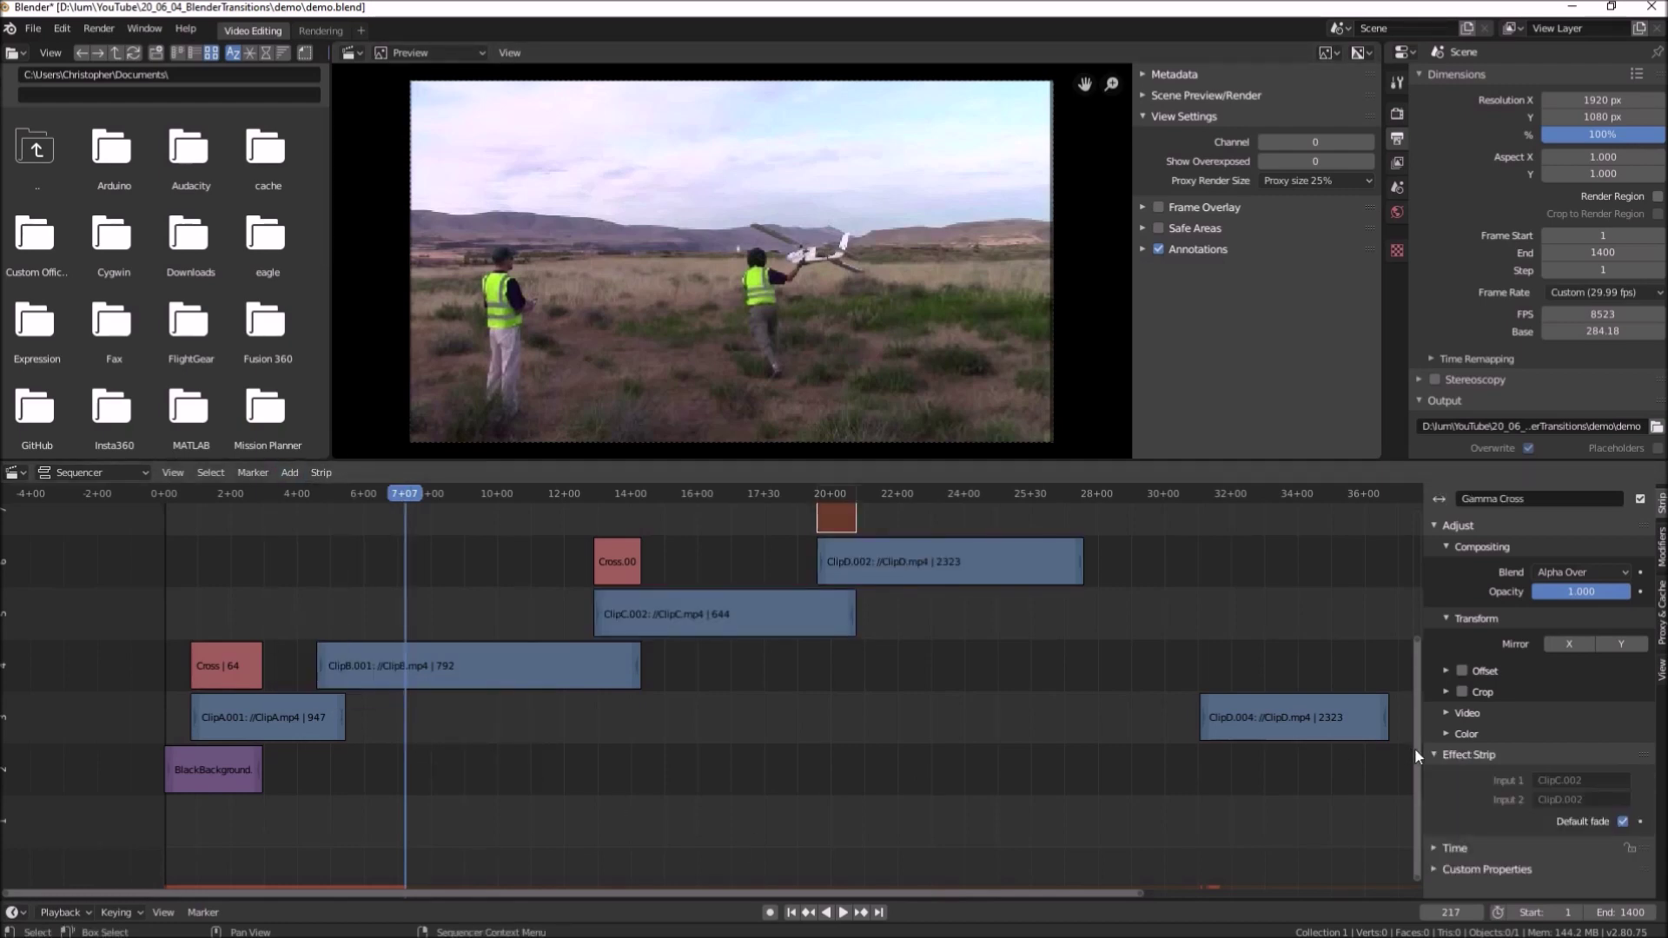
Play the sequence from the end of ClipB into the first ClipD strip to examine the Cross and Gamma Cross transitions
left_click_drag(1414, 748, 1436, 679)
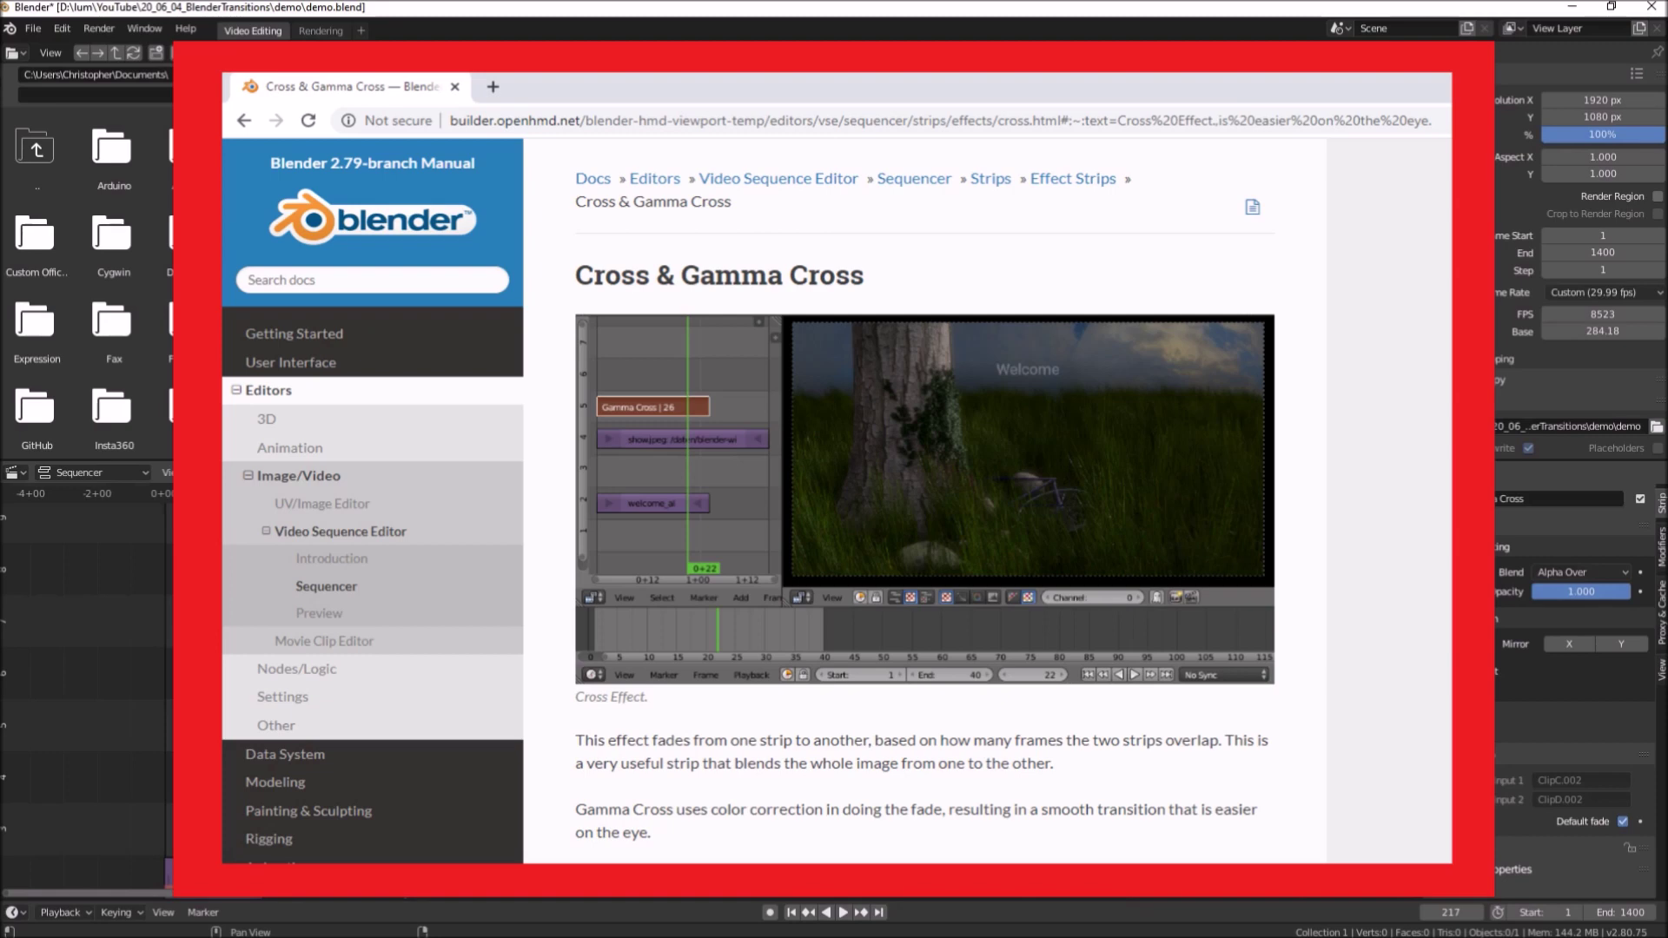
key("space")
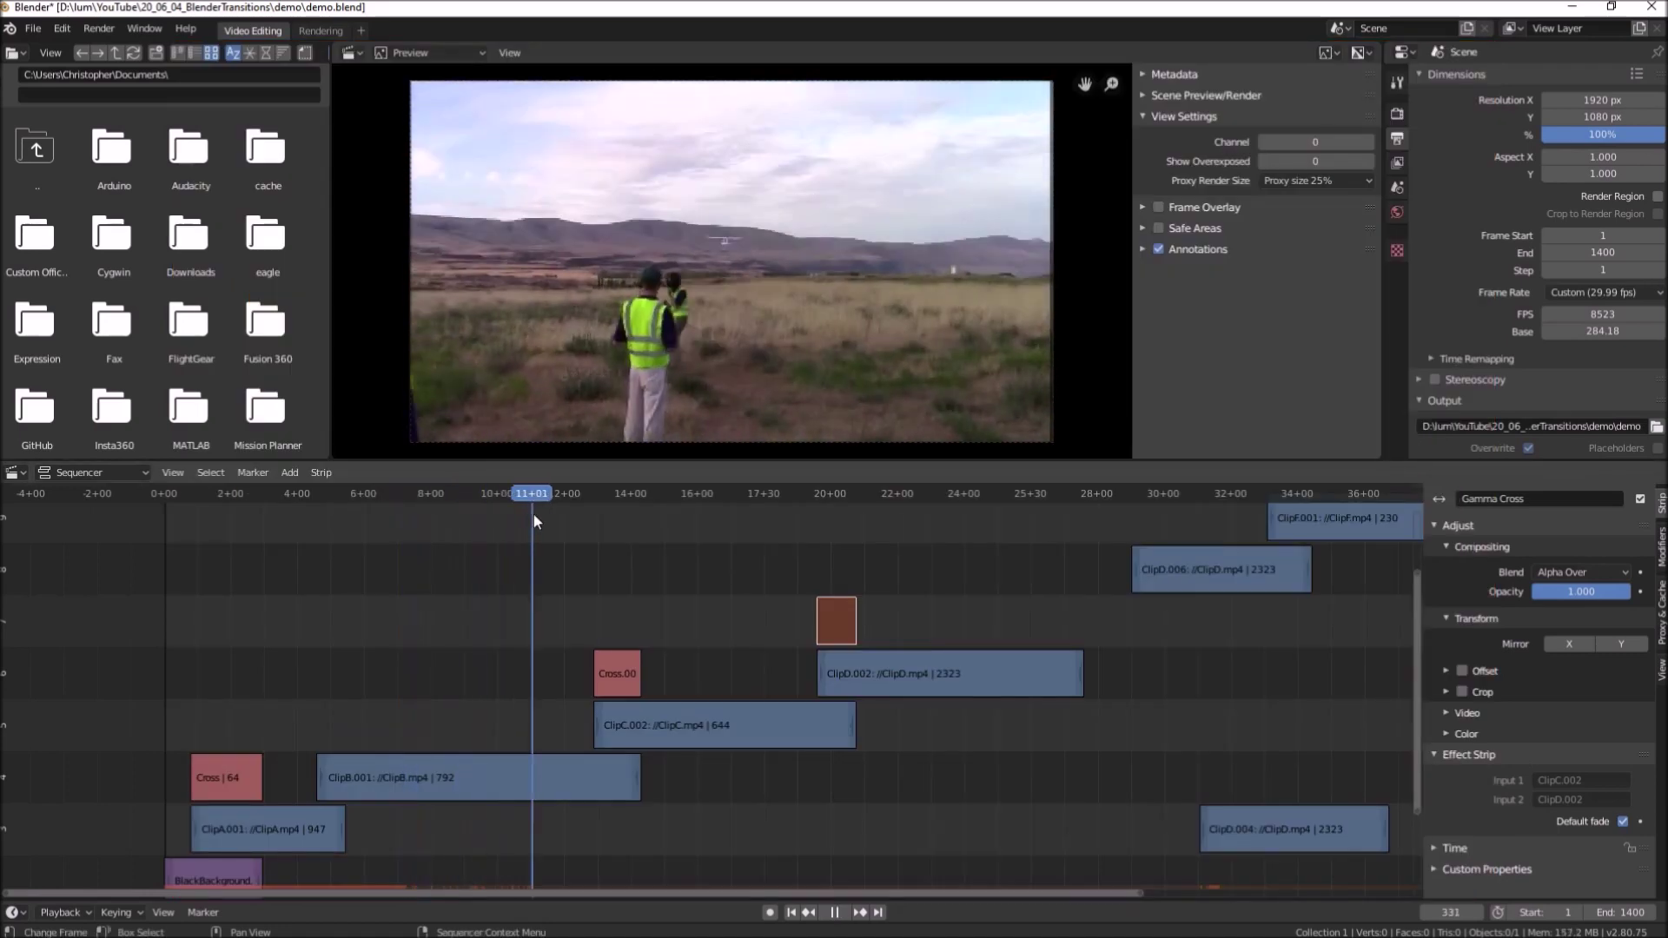
key("space")
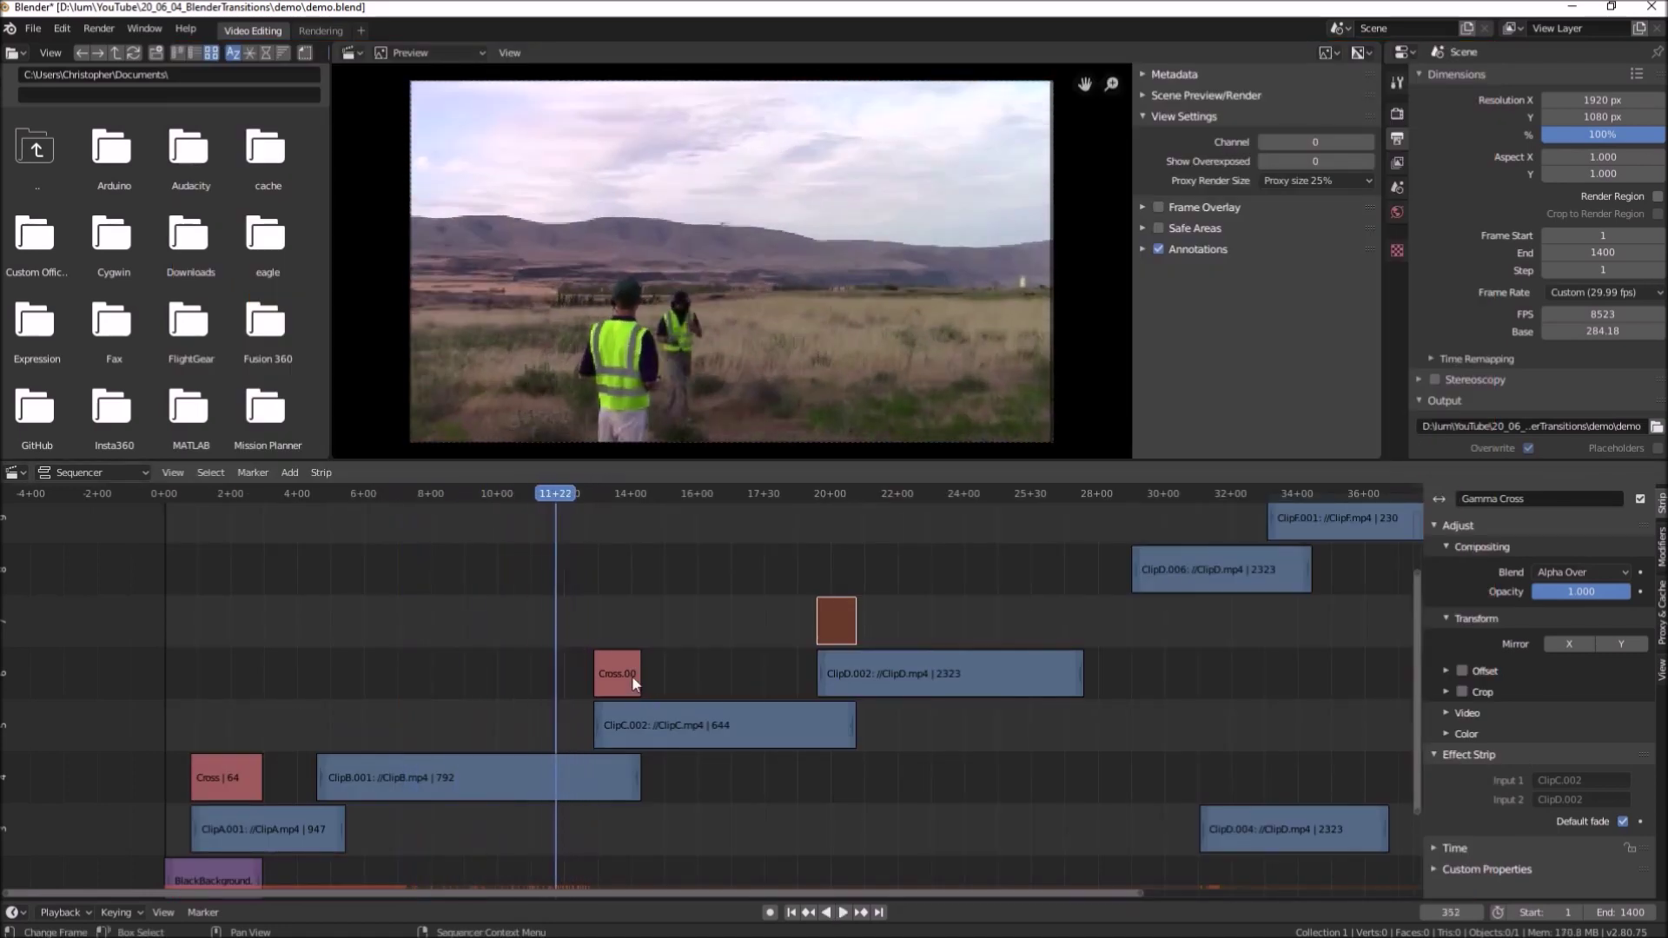
left_click_drag(558, 494, 546, 491)
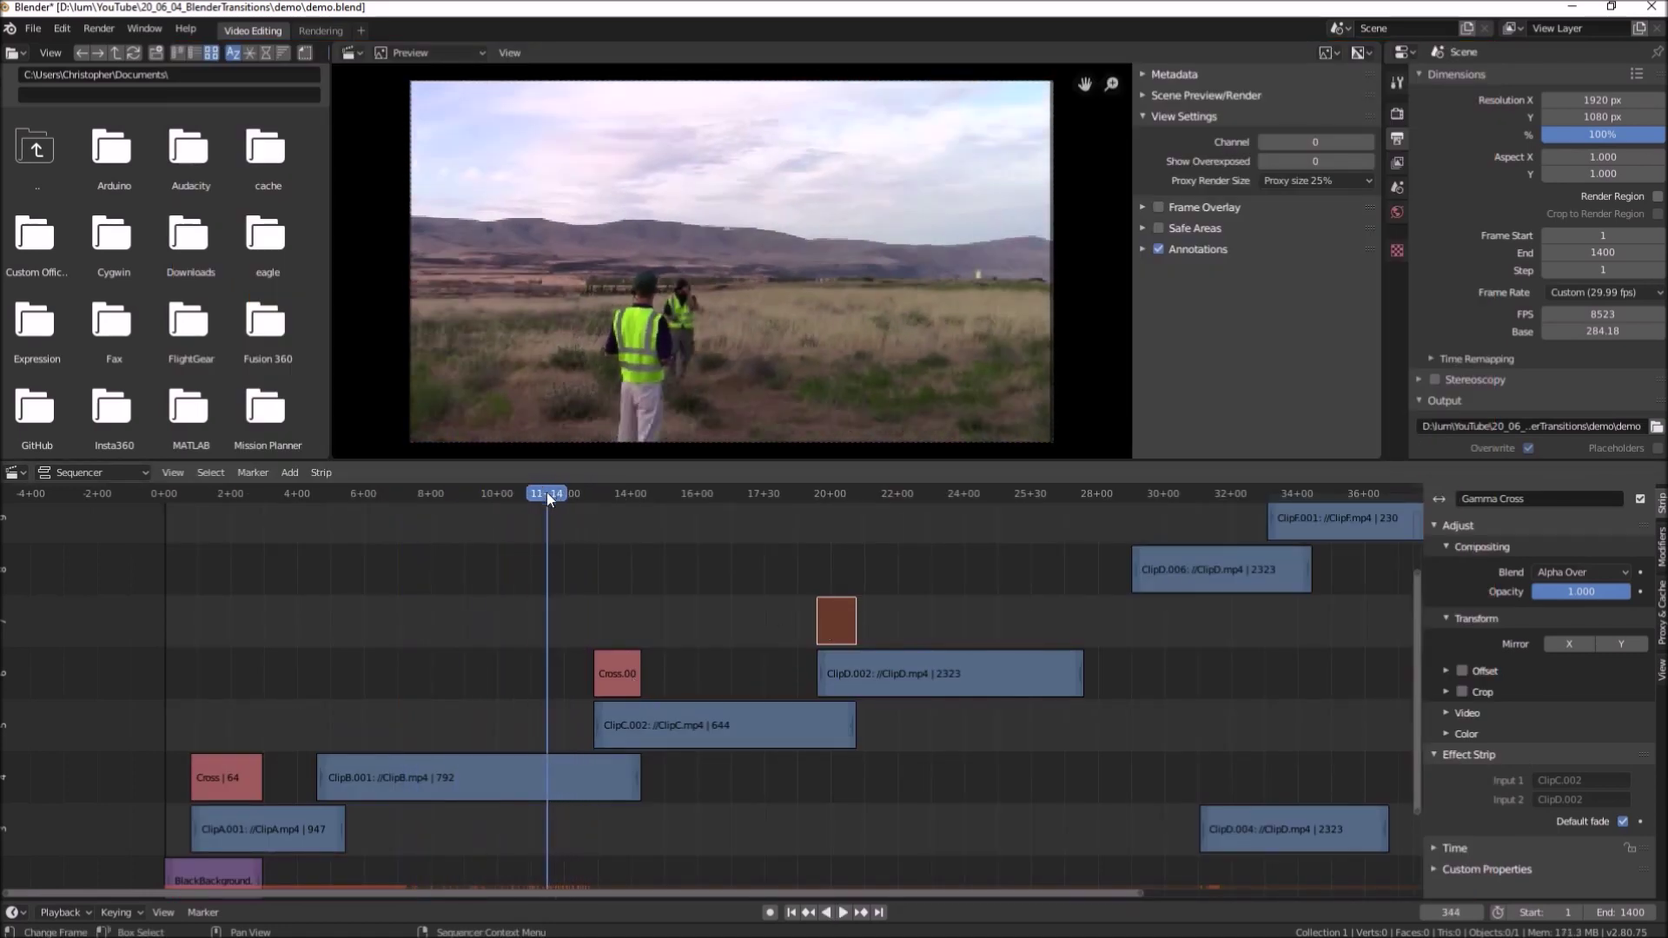
left_click(842, 912)
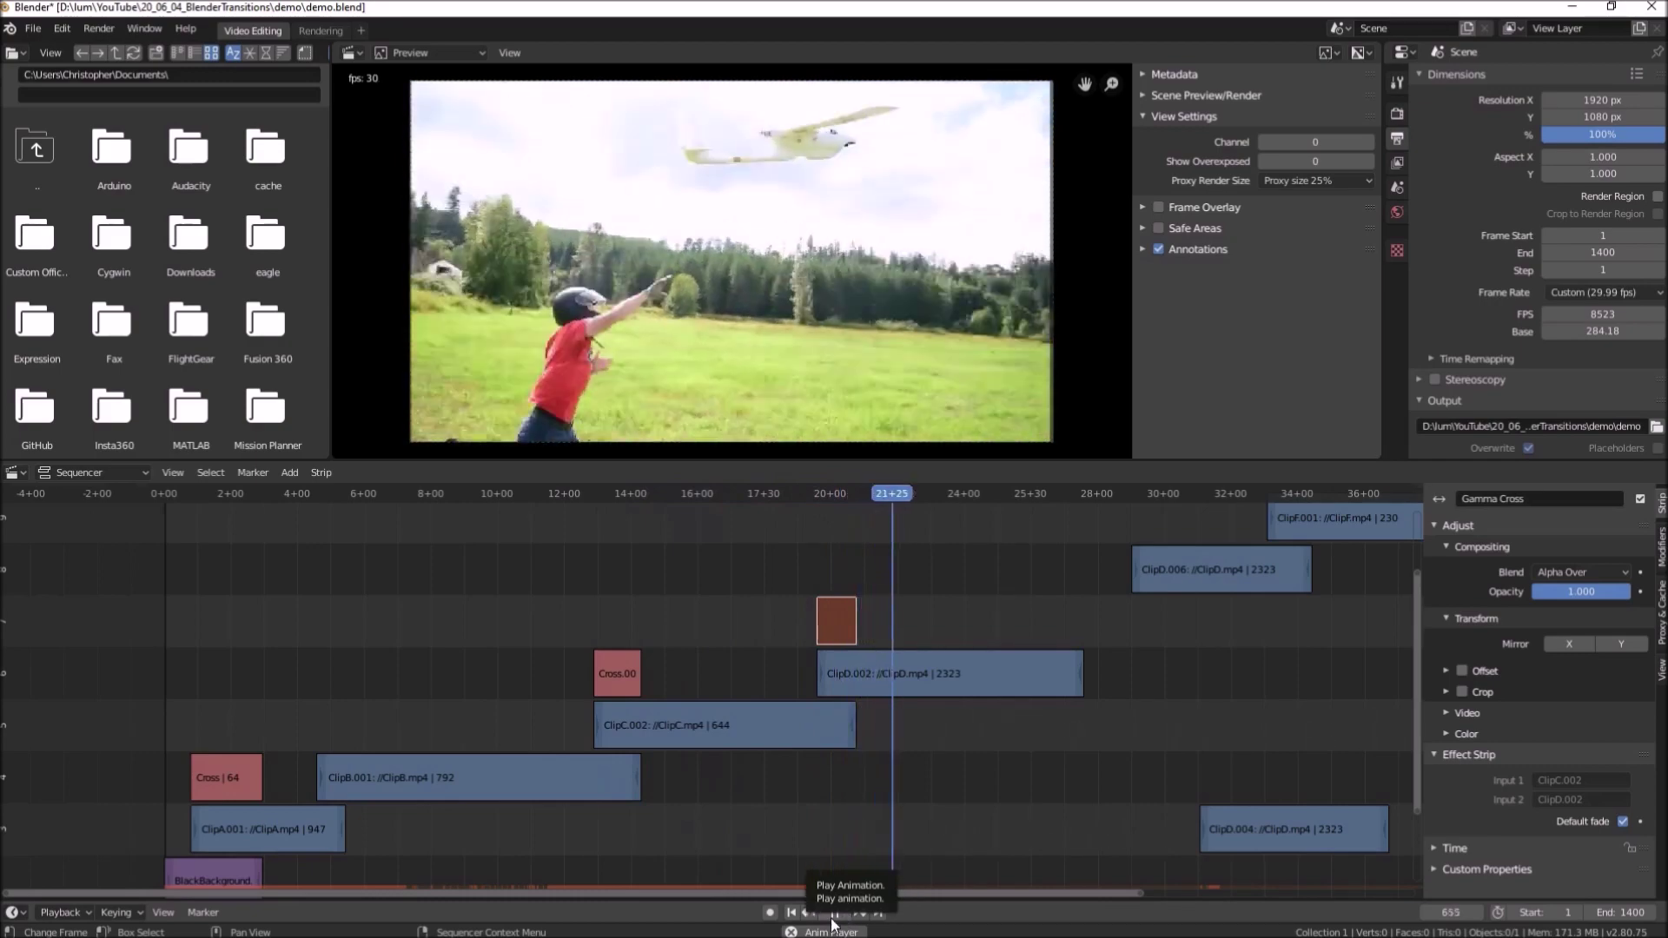
left_click(831, 920)
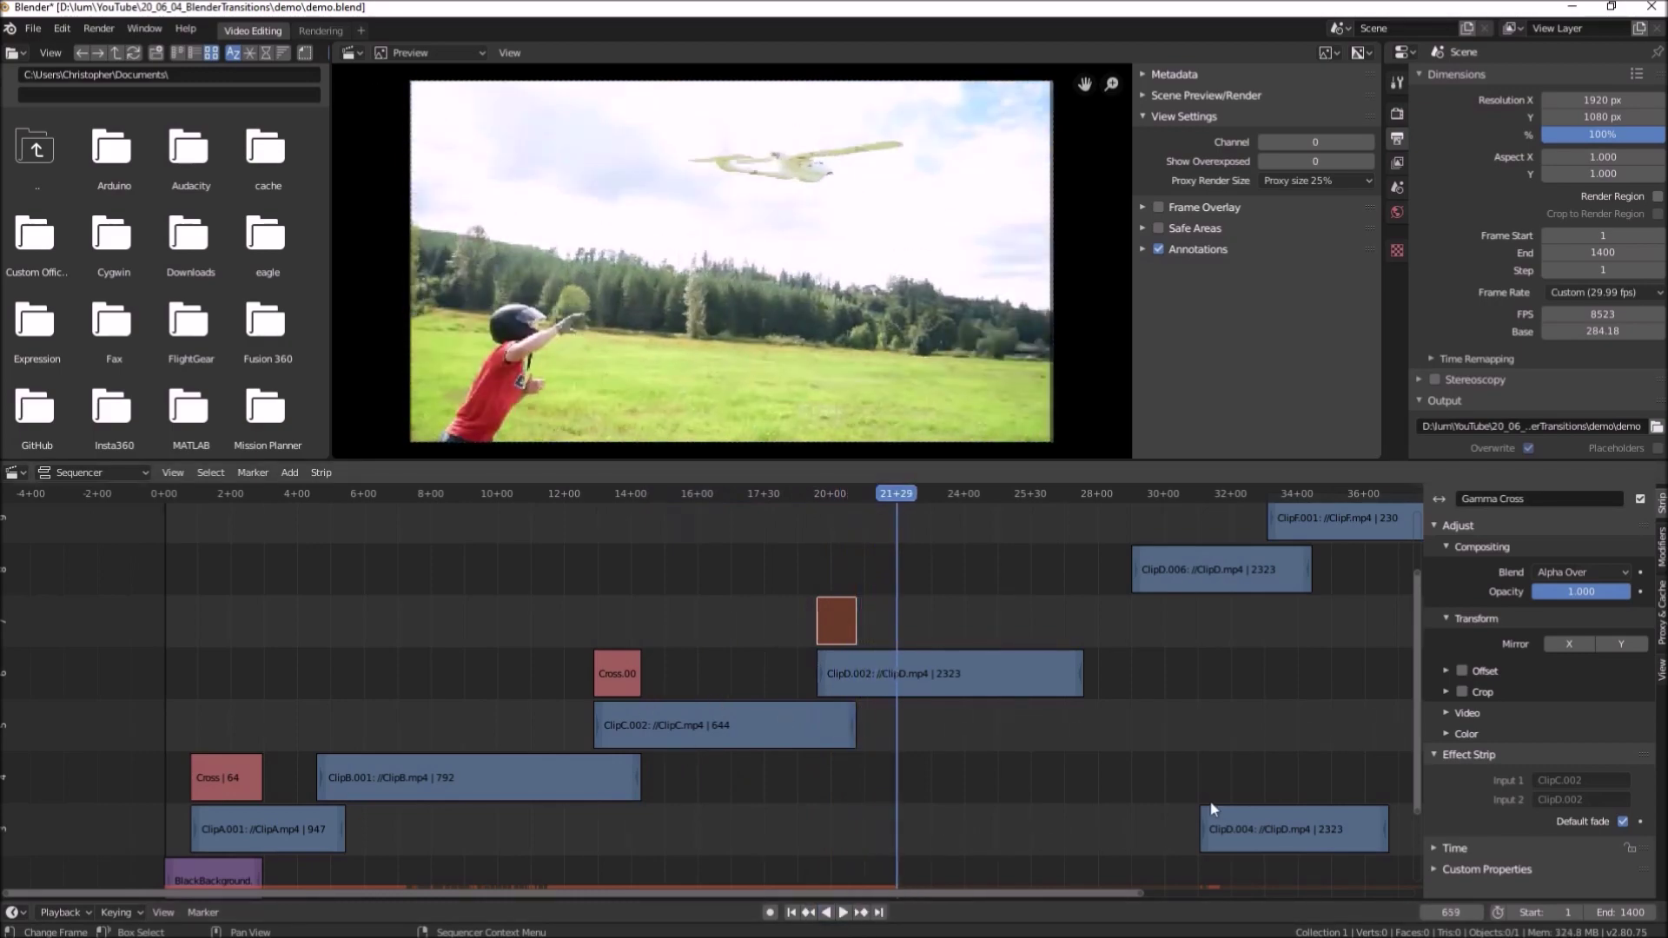
Move the ClipD.004 strip up four channels and earlier so it overlaps the end of ClipD.002 by about 67 frames
mouse_move(1416, 735)
left_mouse_down()
mouse_move(1432, 696)
mouse_move(1441, 719)
left_mouse_up()
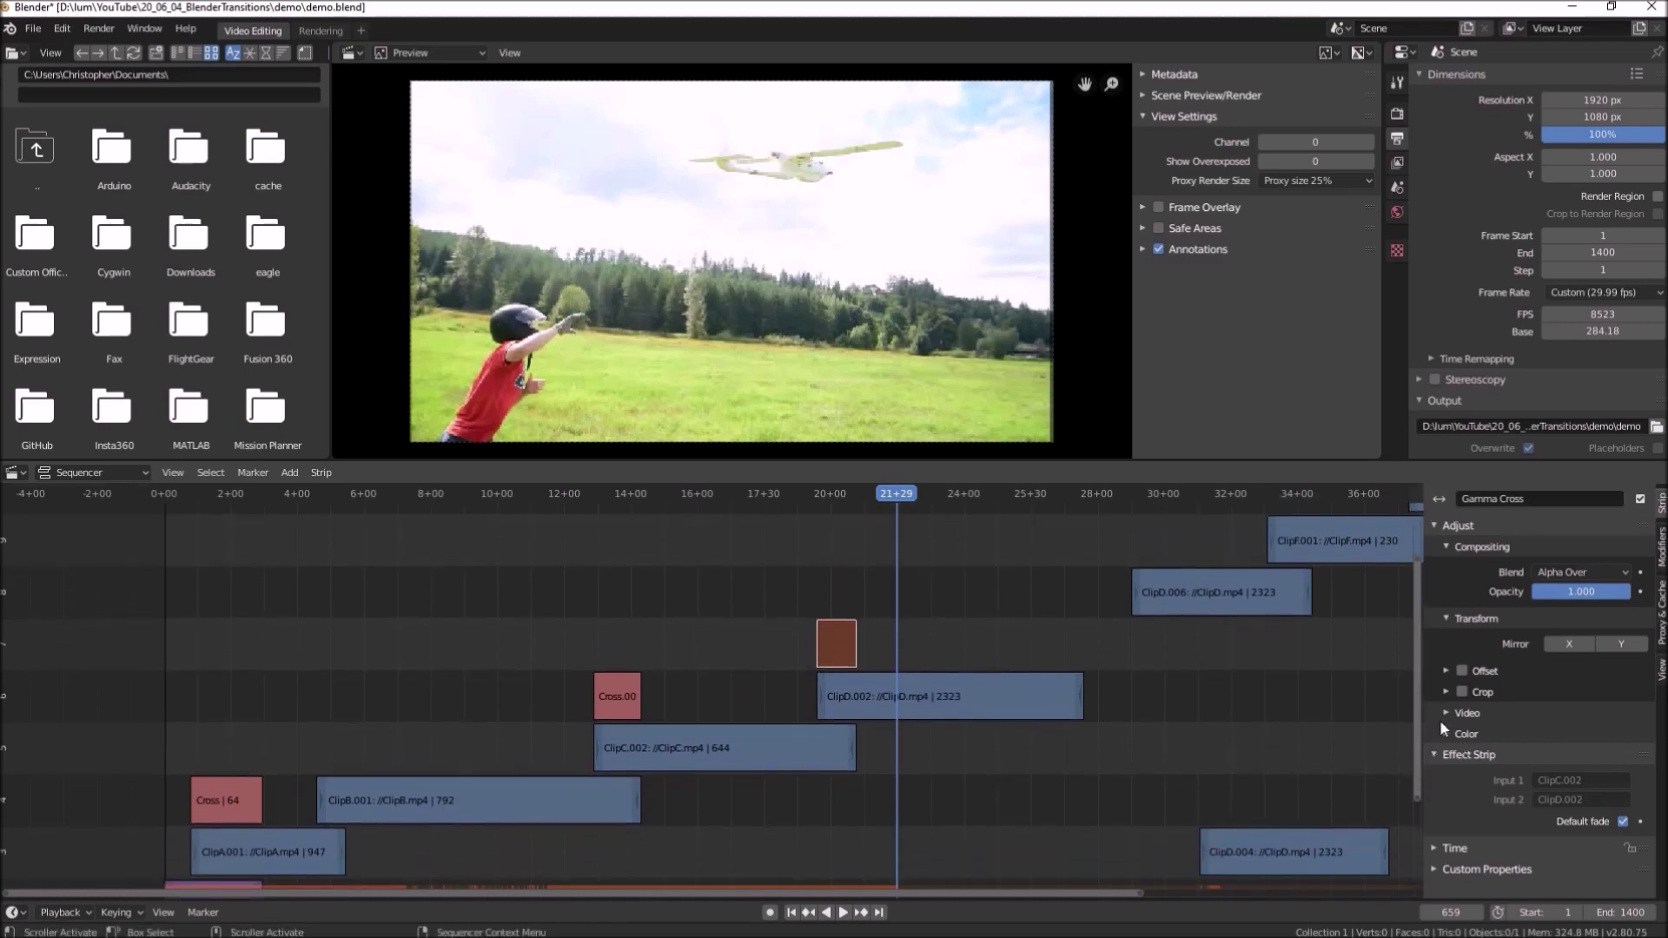
left_click(1296, 846)
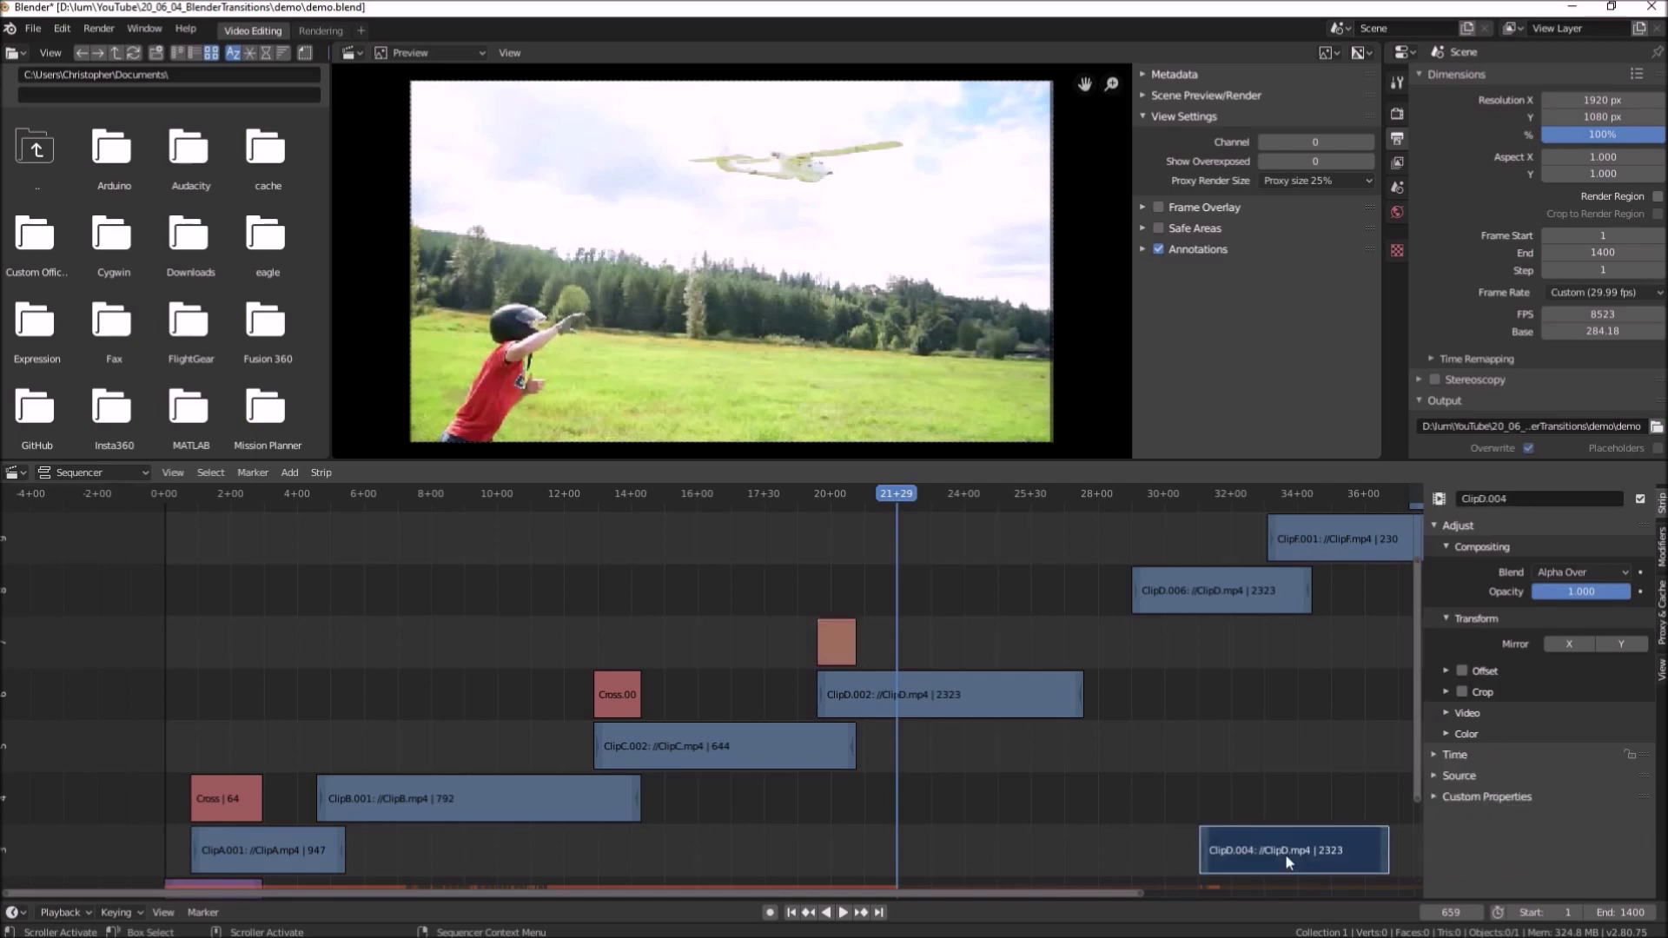
key("g")
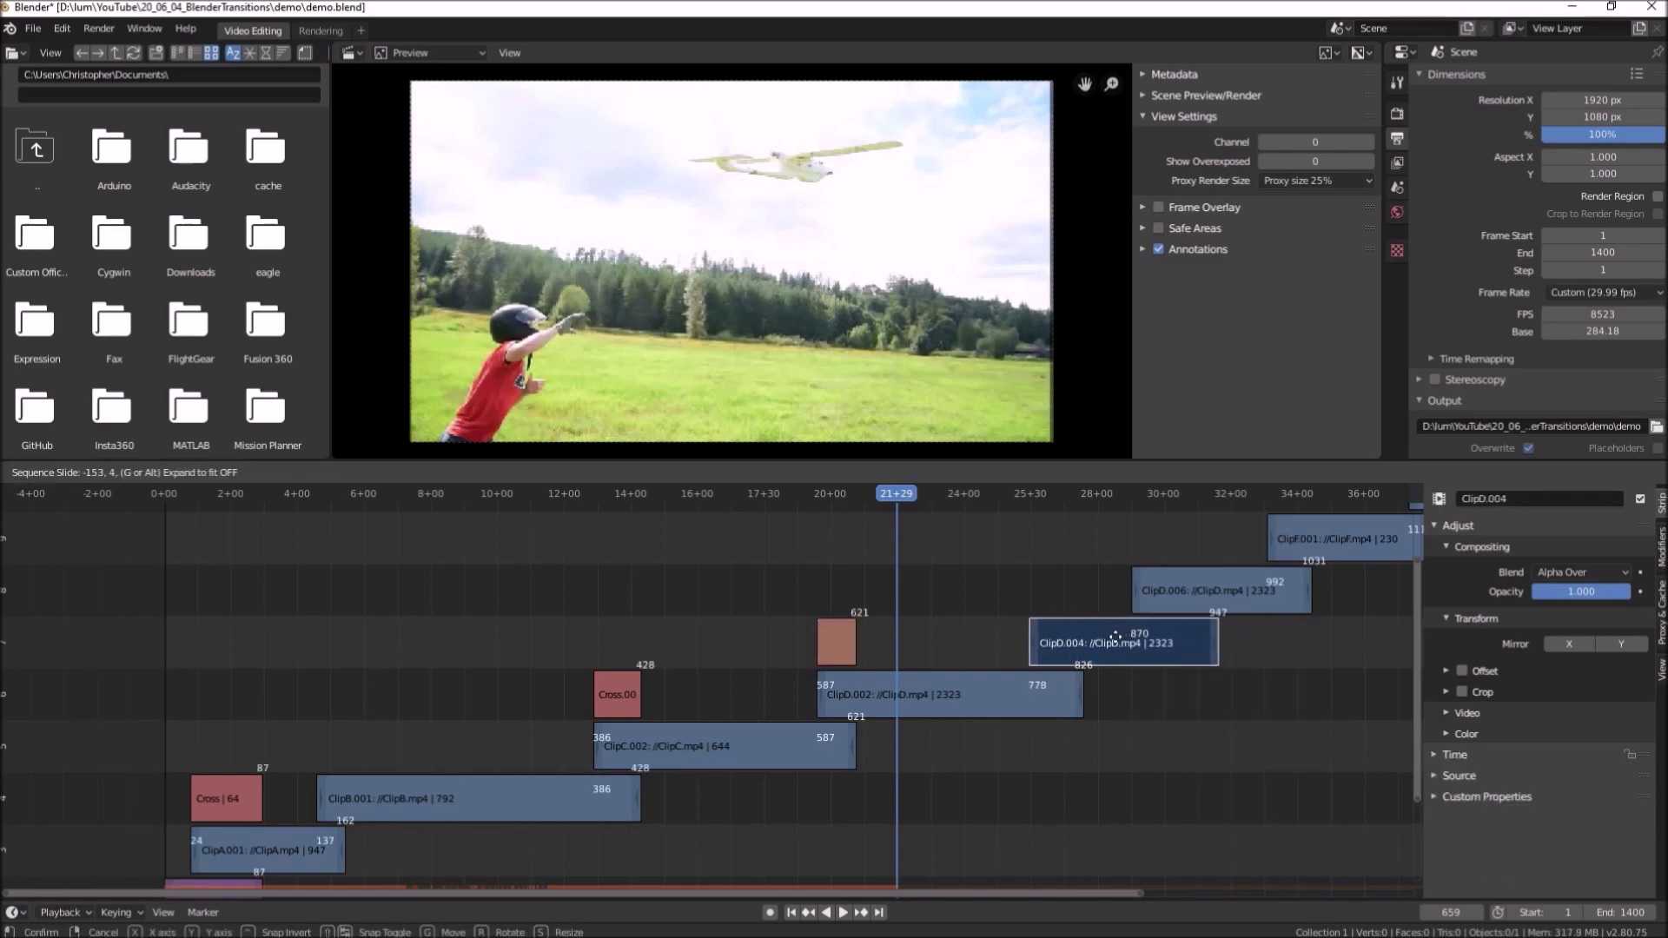
left_click(1095, 638)
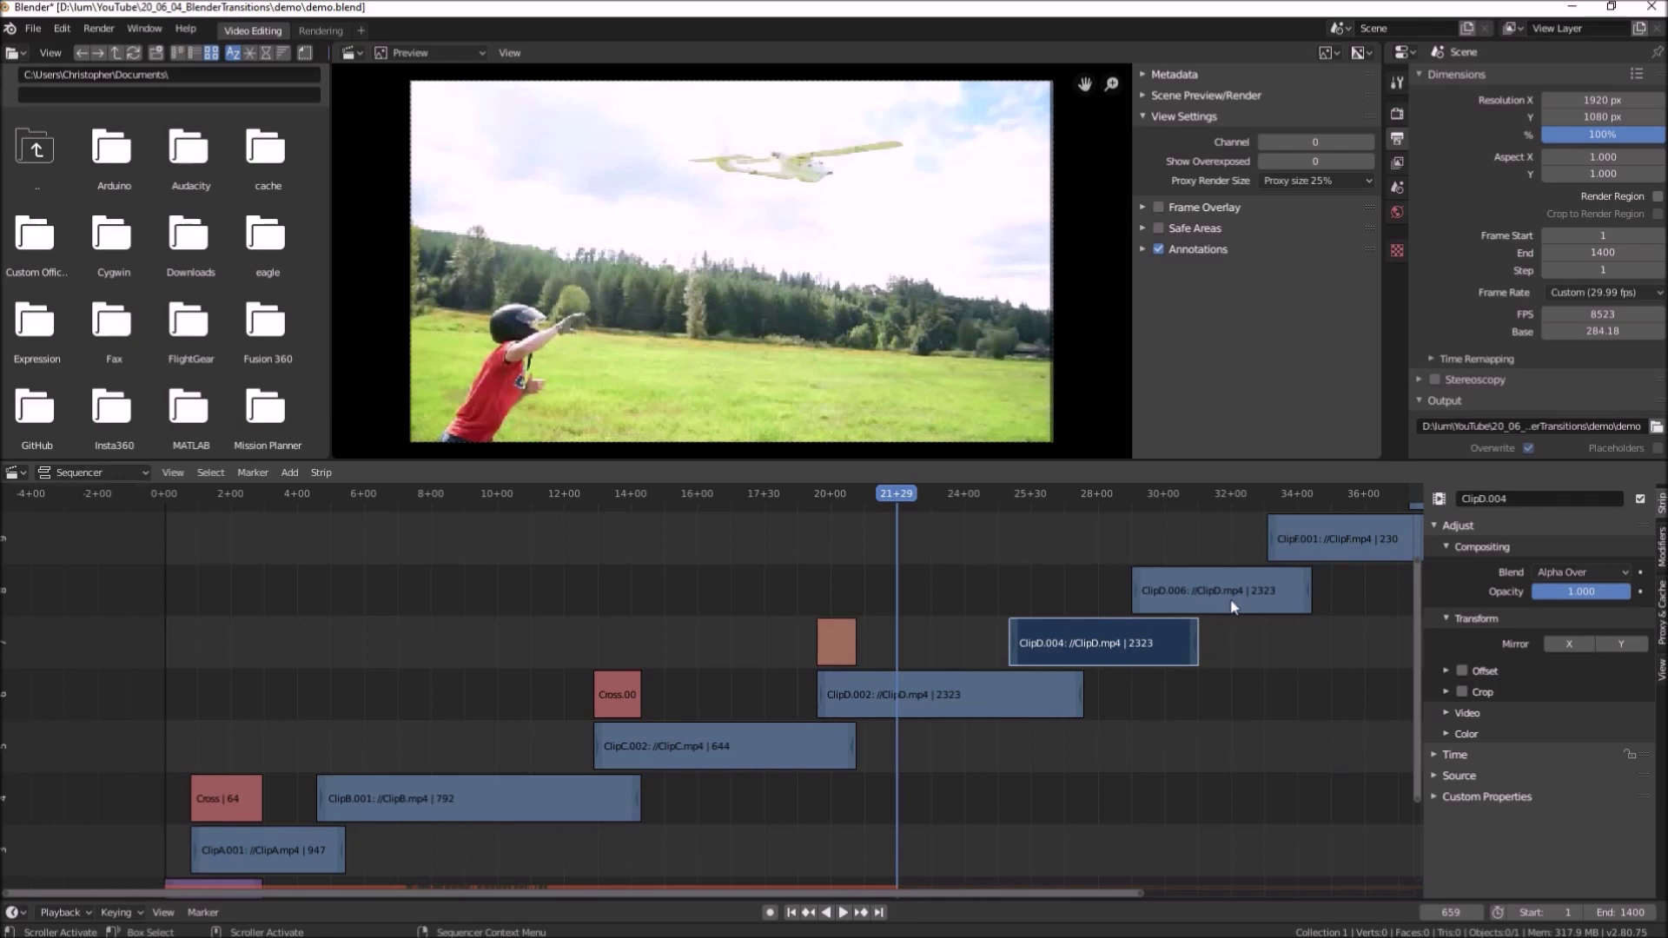
Add a Wipe transition from the ClipD.002 strip to the overlapping ClipD.004 strip
left_click_drag(1015, 894, 1273, 891)
left_click_drag(1416, 781, 1422, 726)
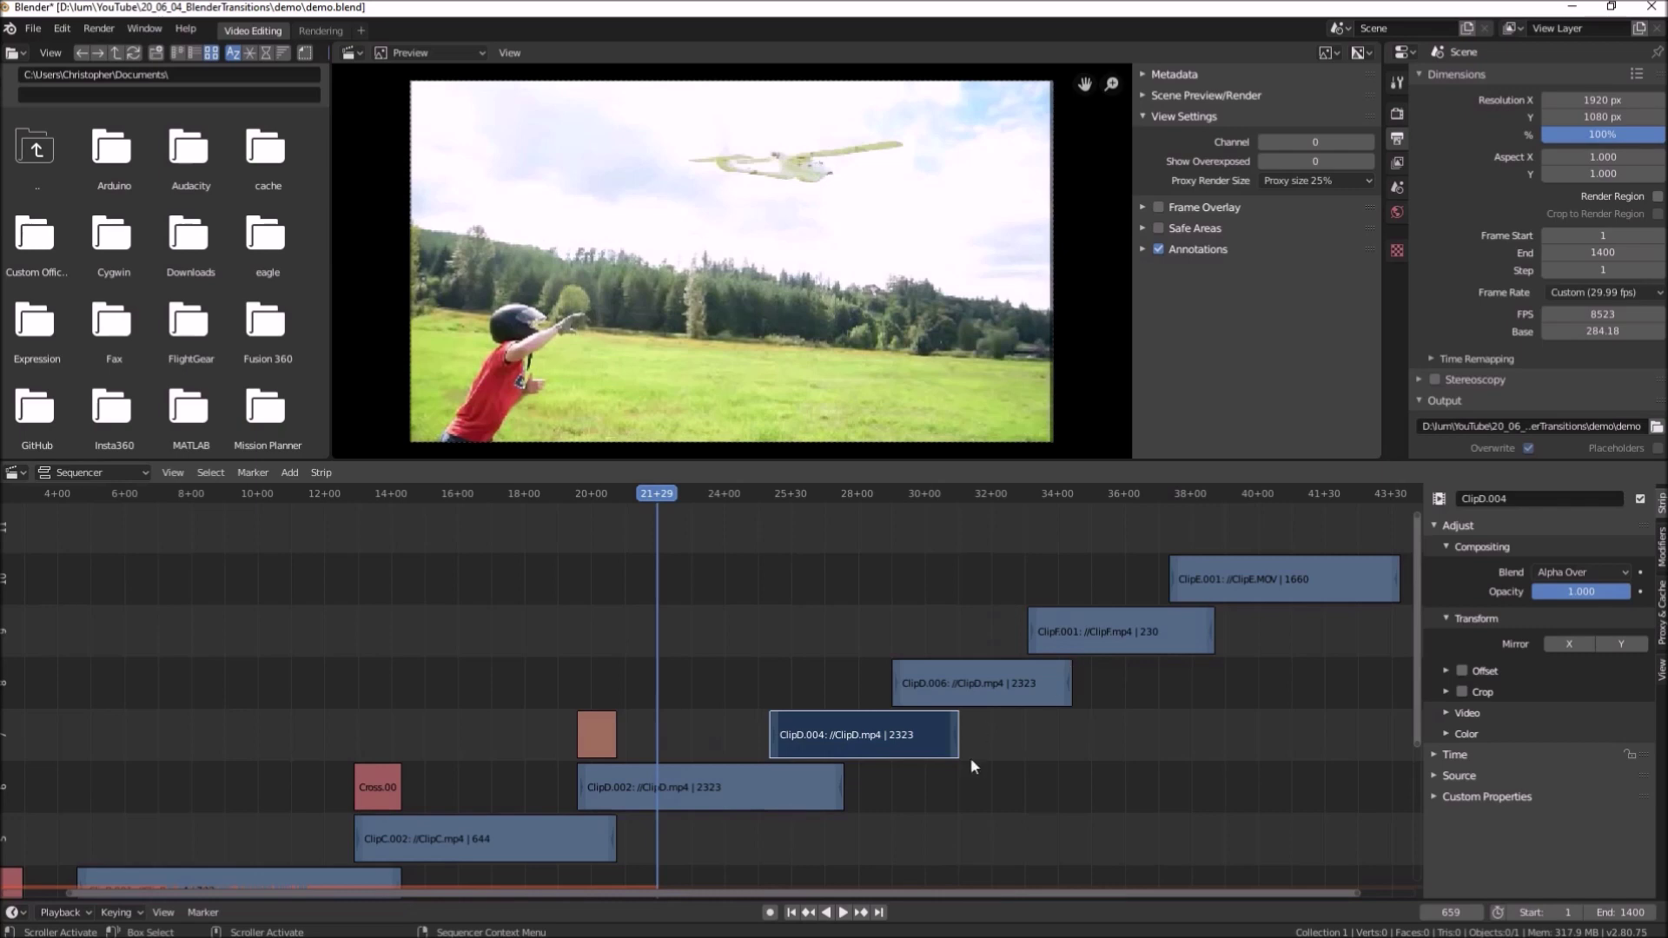
left_click(716, 787)
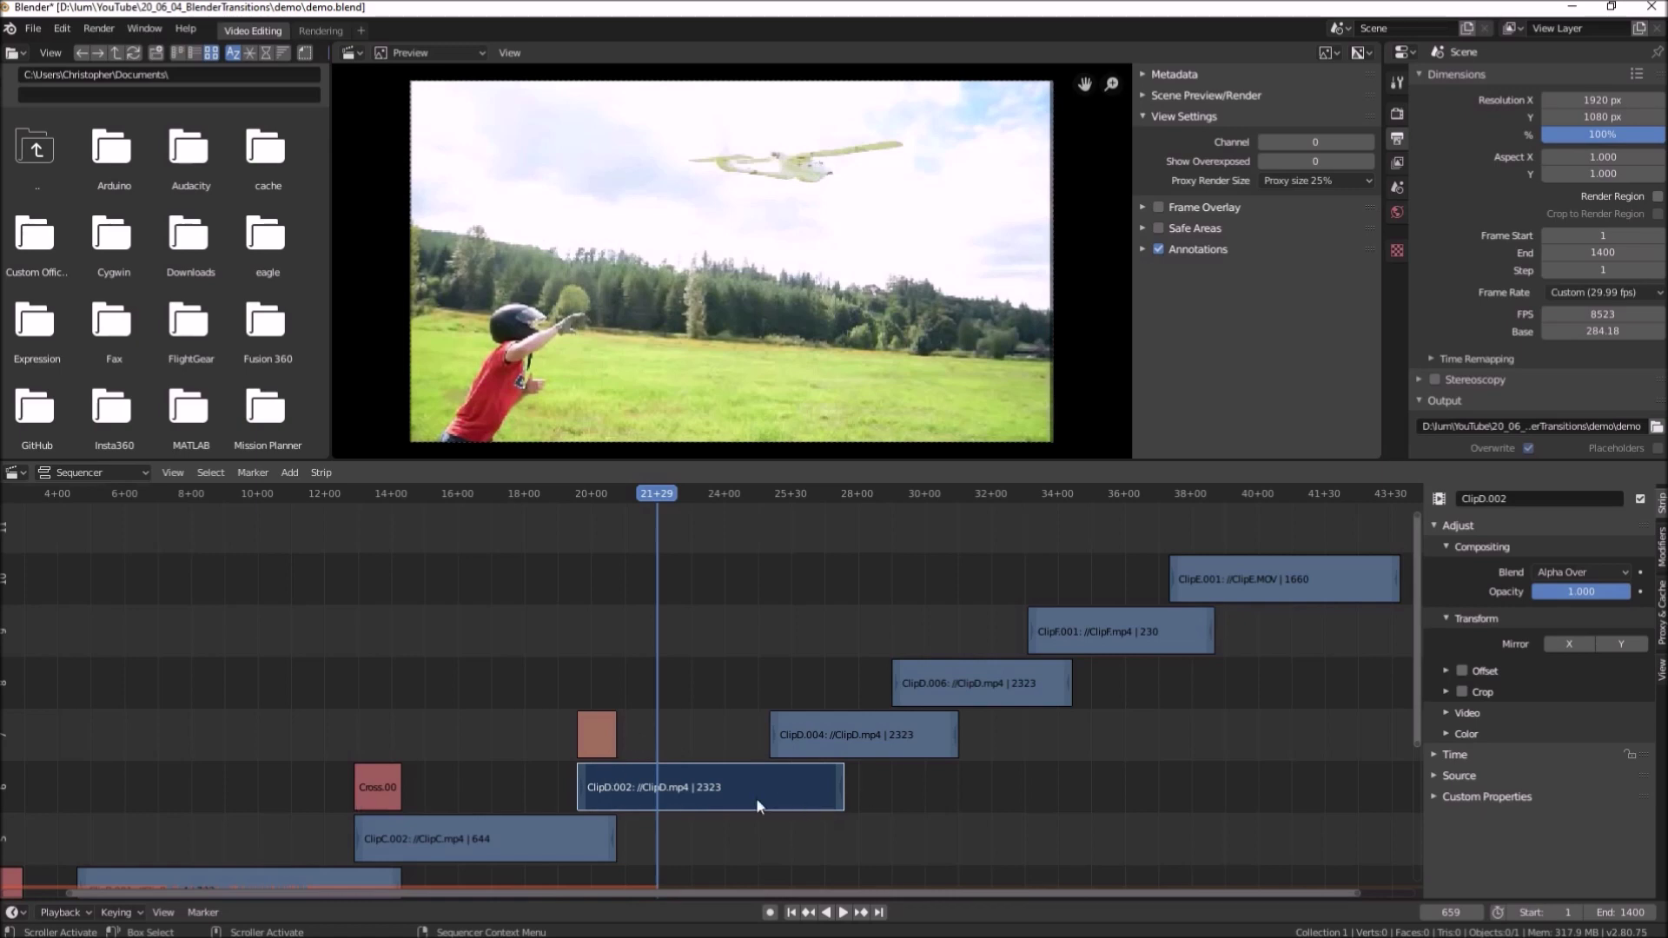
left_click(852, 740)
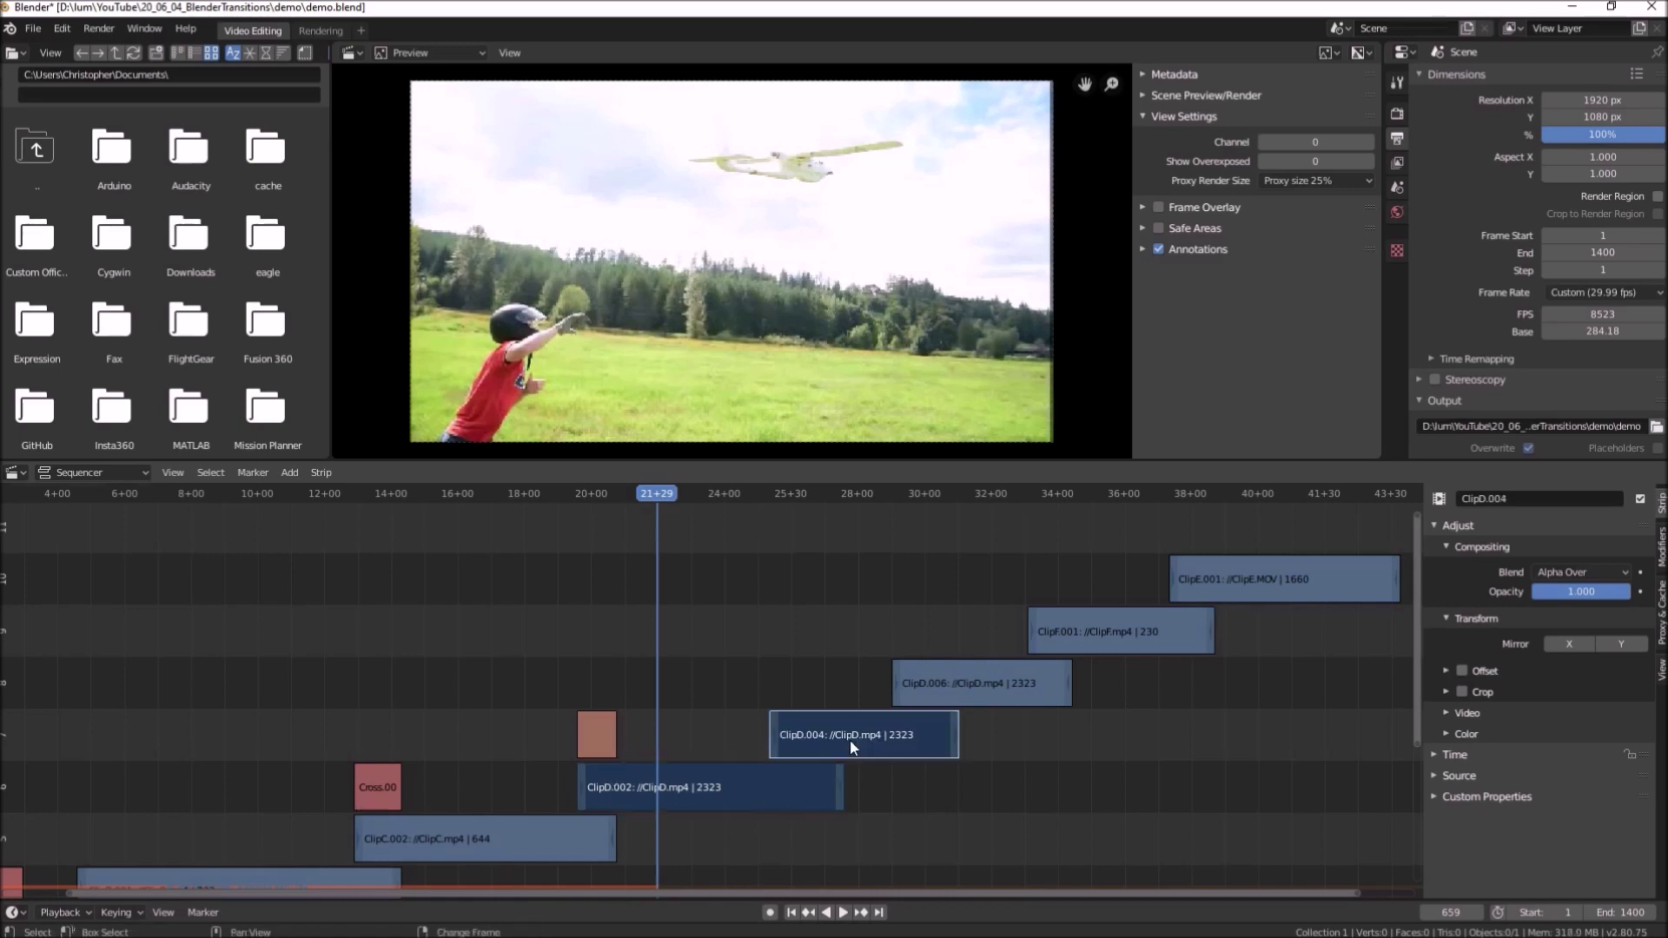
left_click(288, 471)
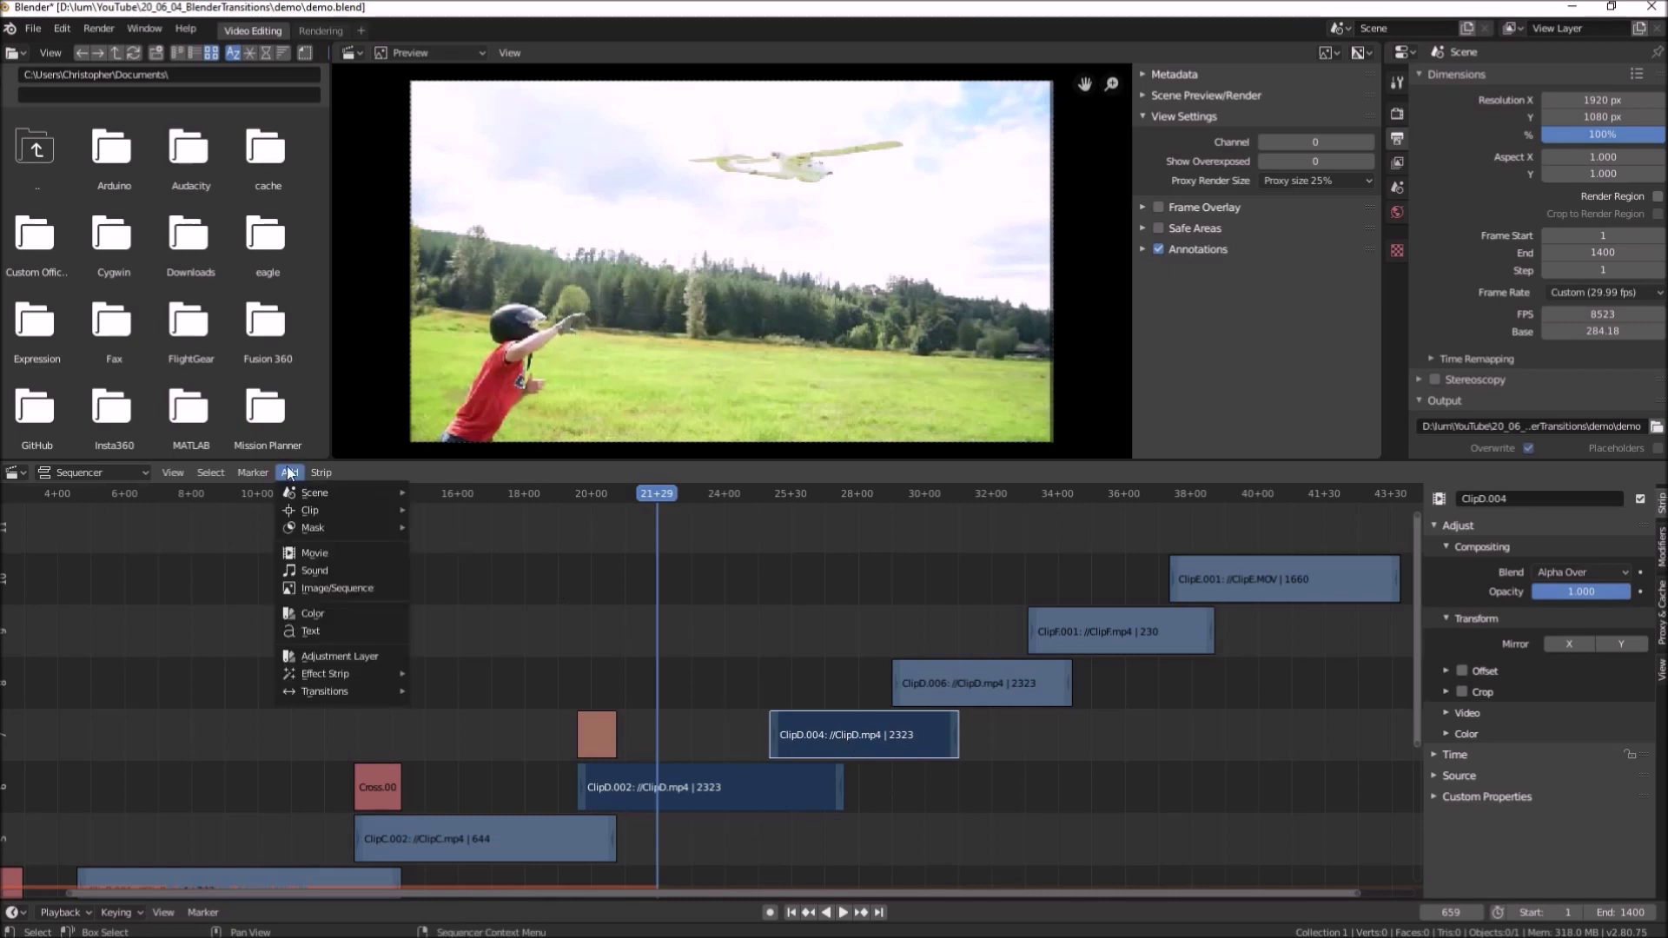
mouse_move(319, 695)
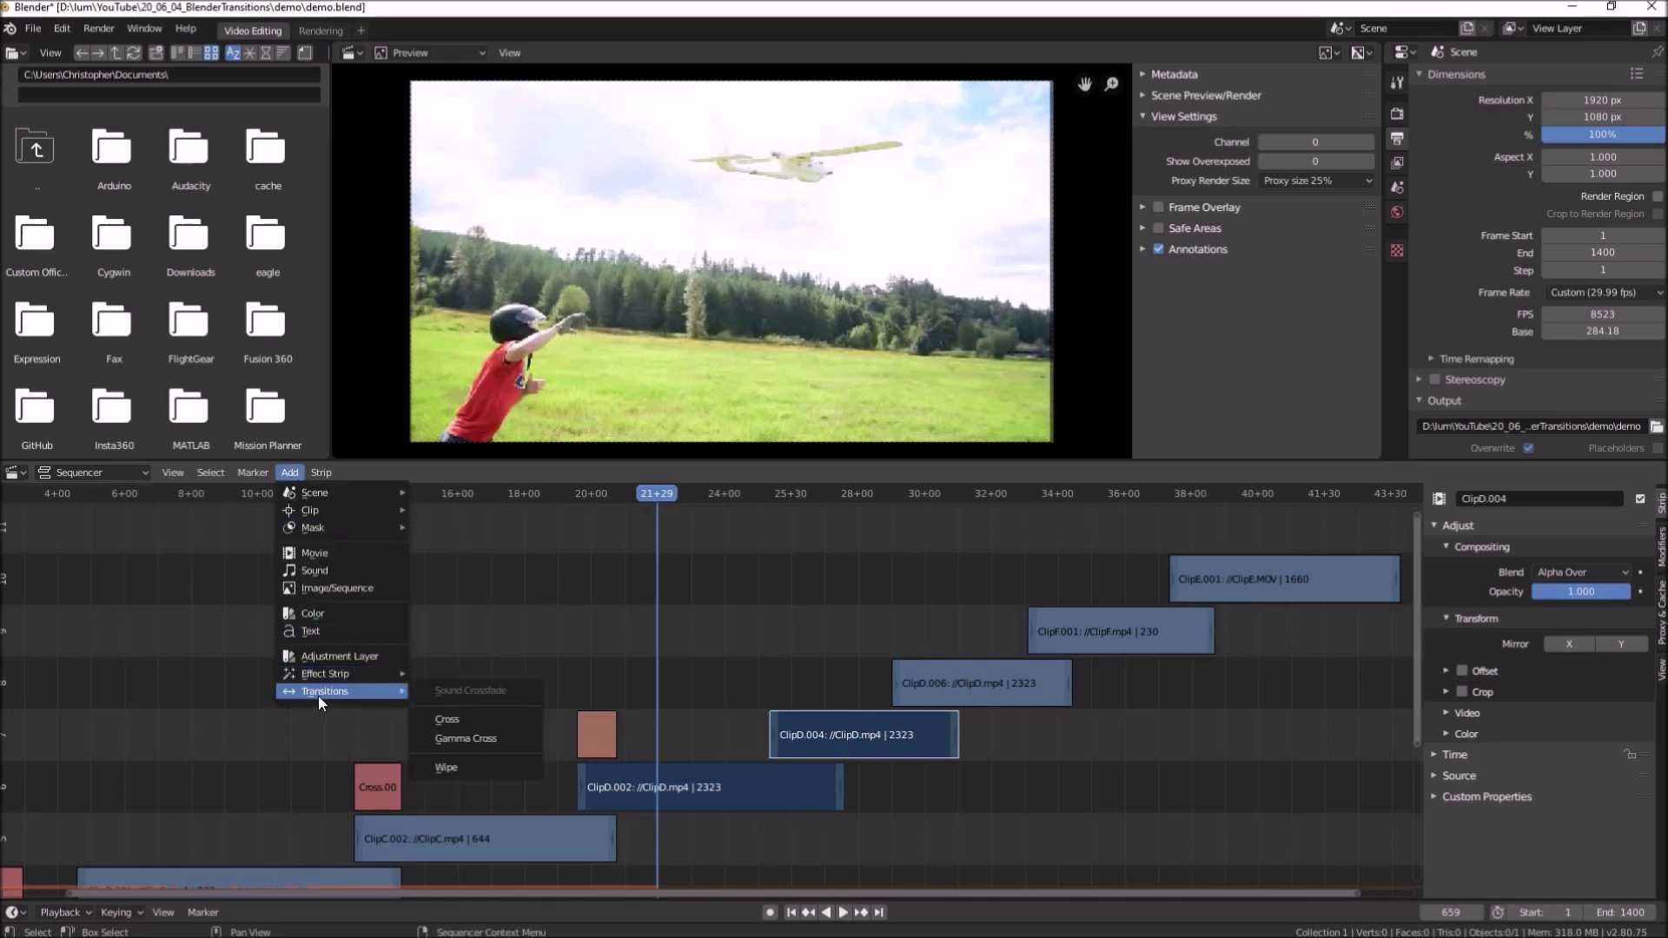
left_click(467, 769)
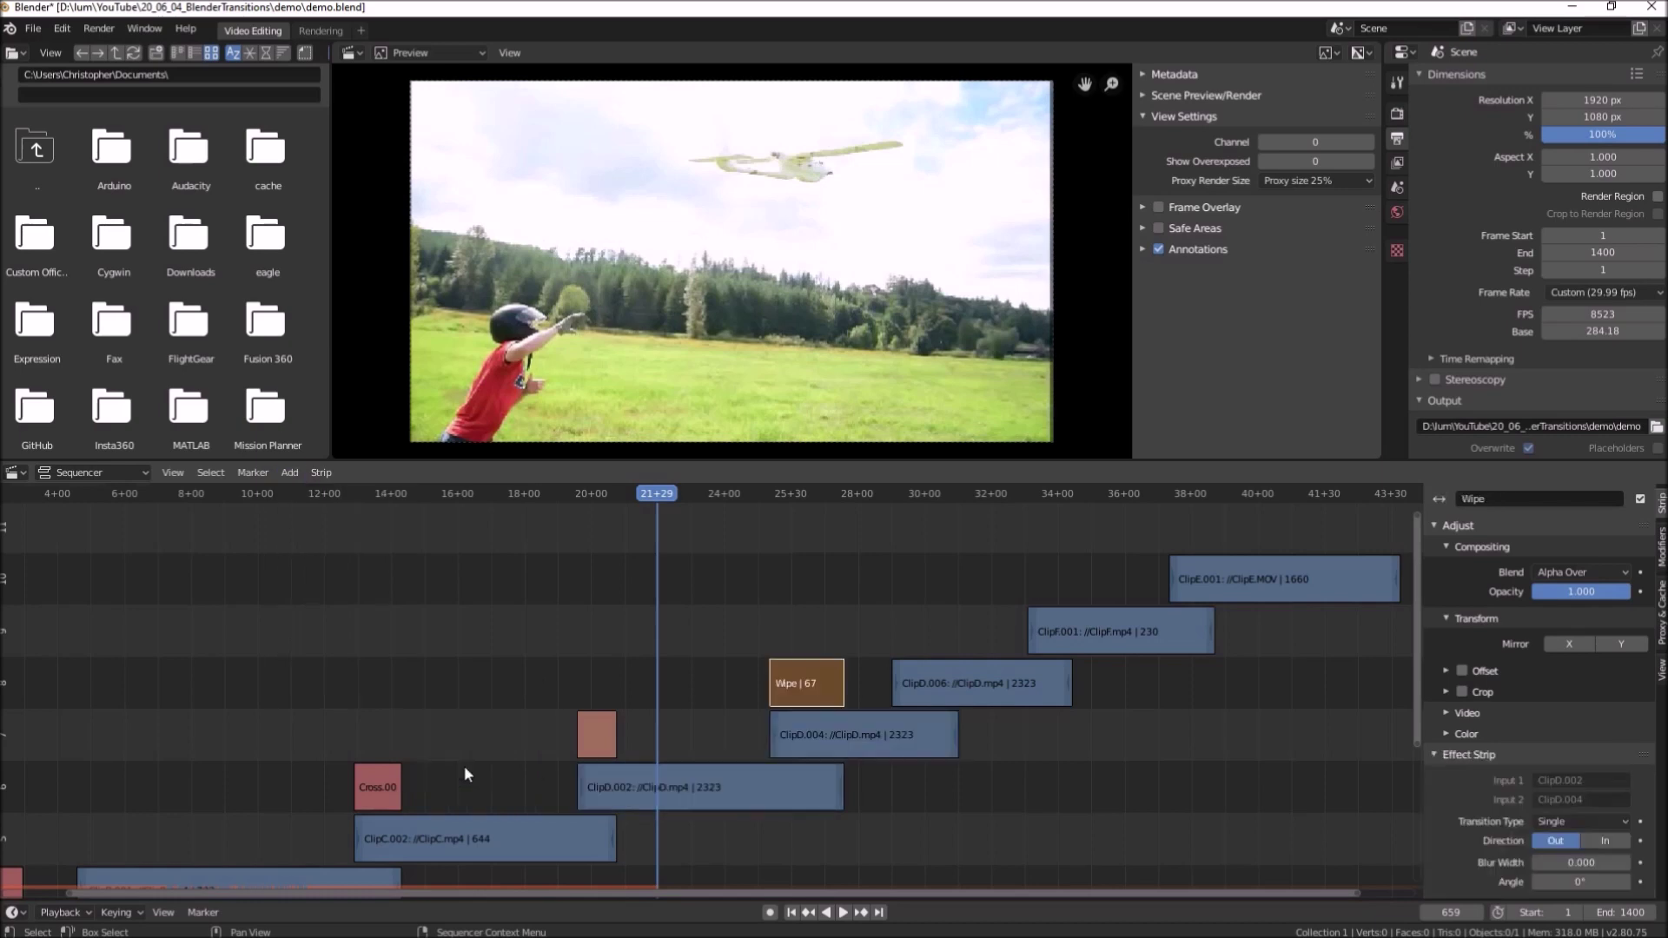
Play the sequence from just before the first Wipe strip into ClipD.004 to examine the wipe
key("space")
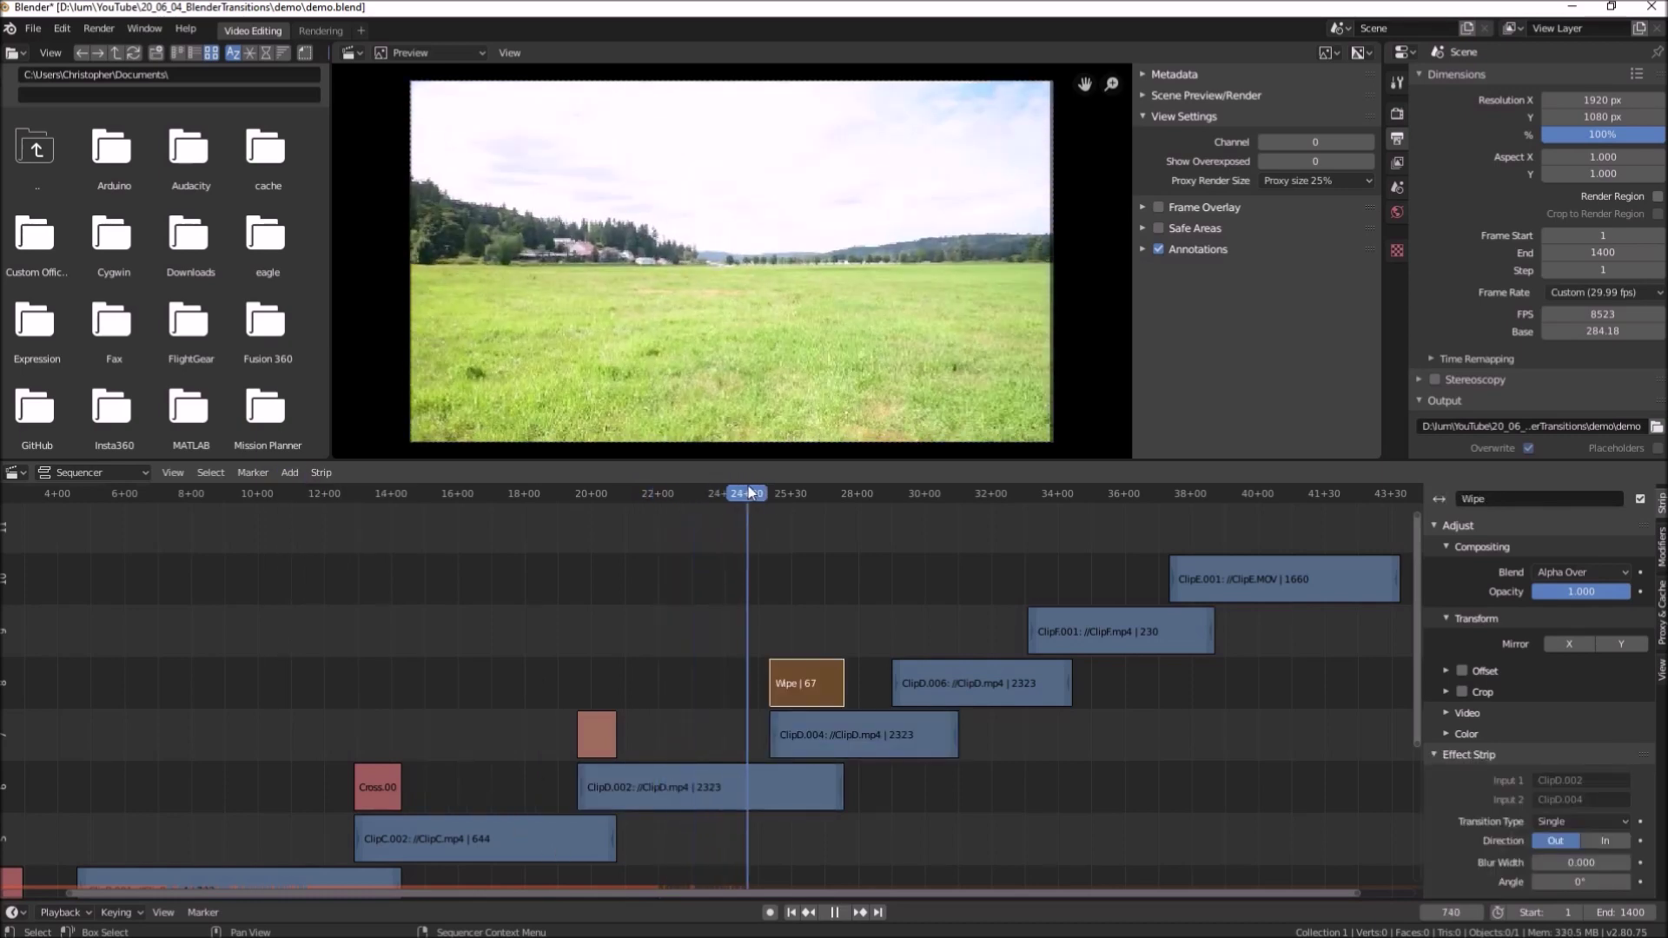
key("space")
key("space")
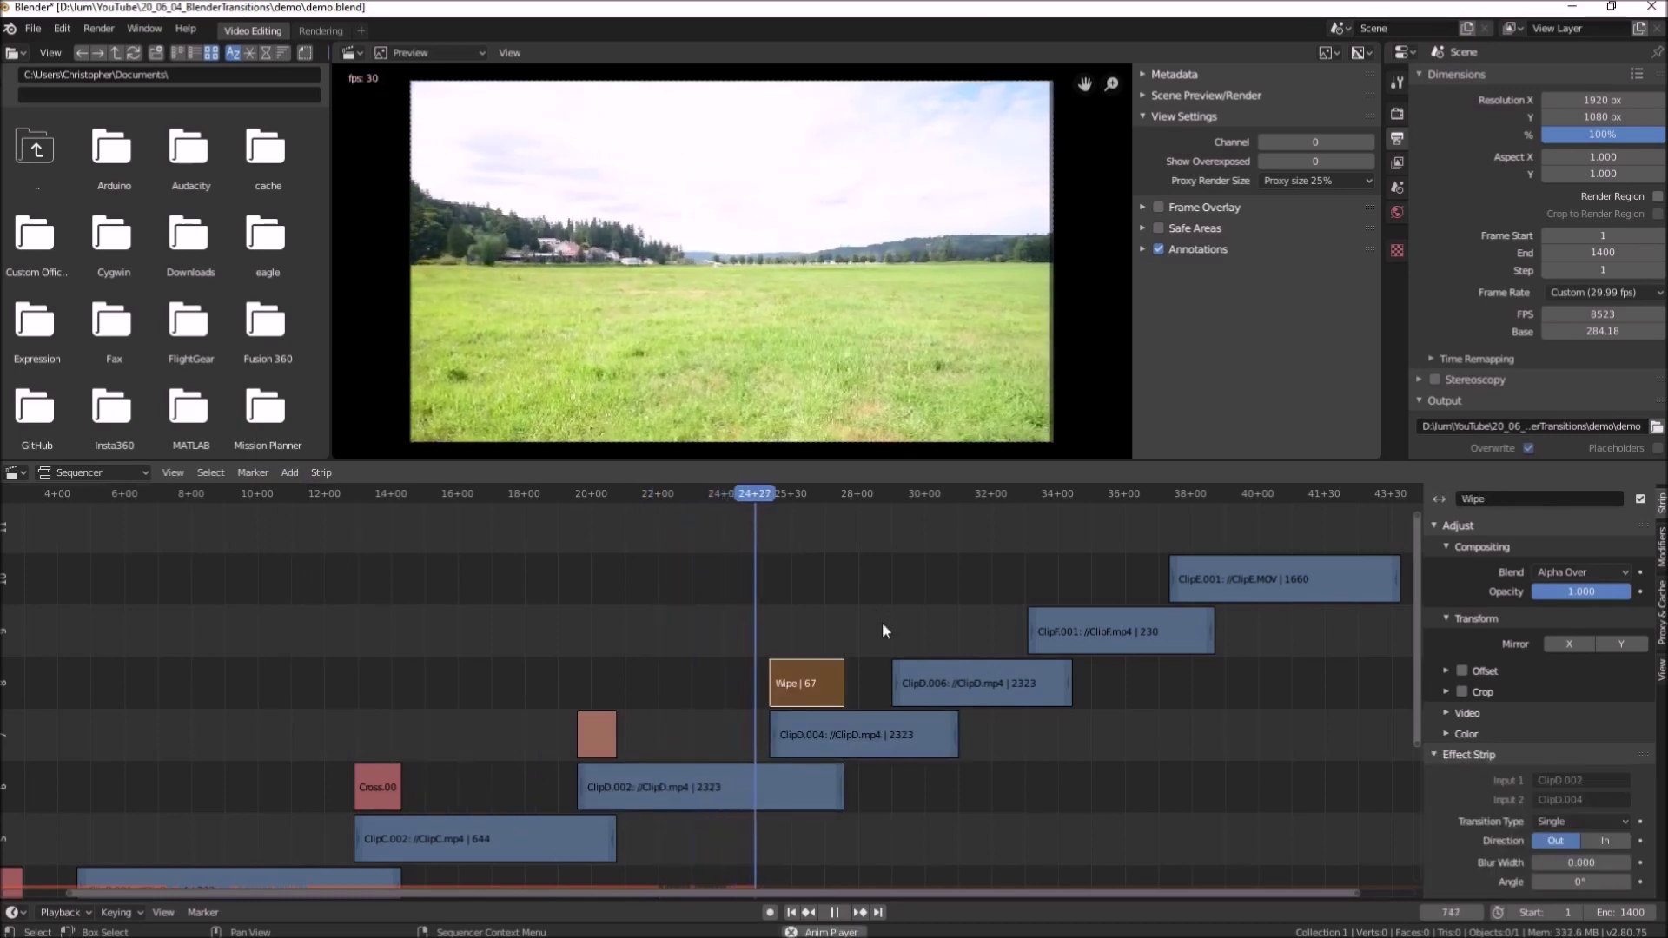
left_click(838, 912)
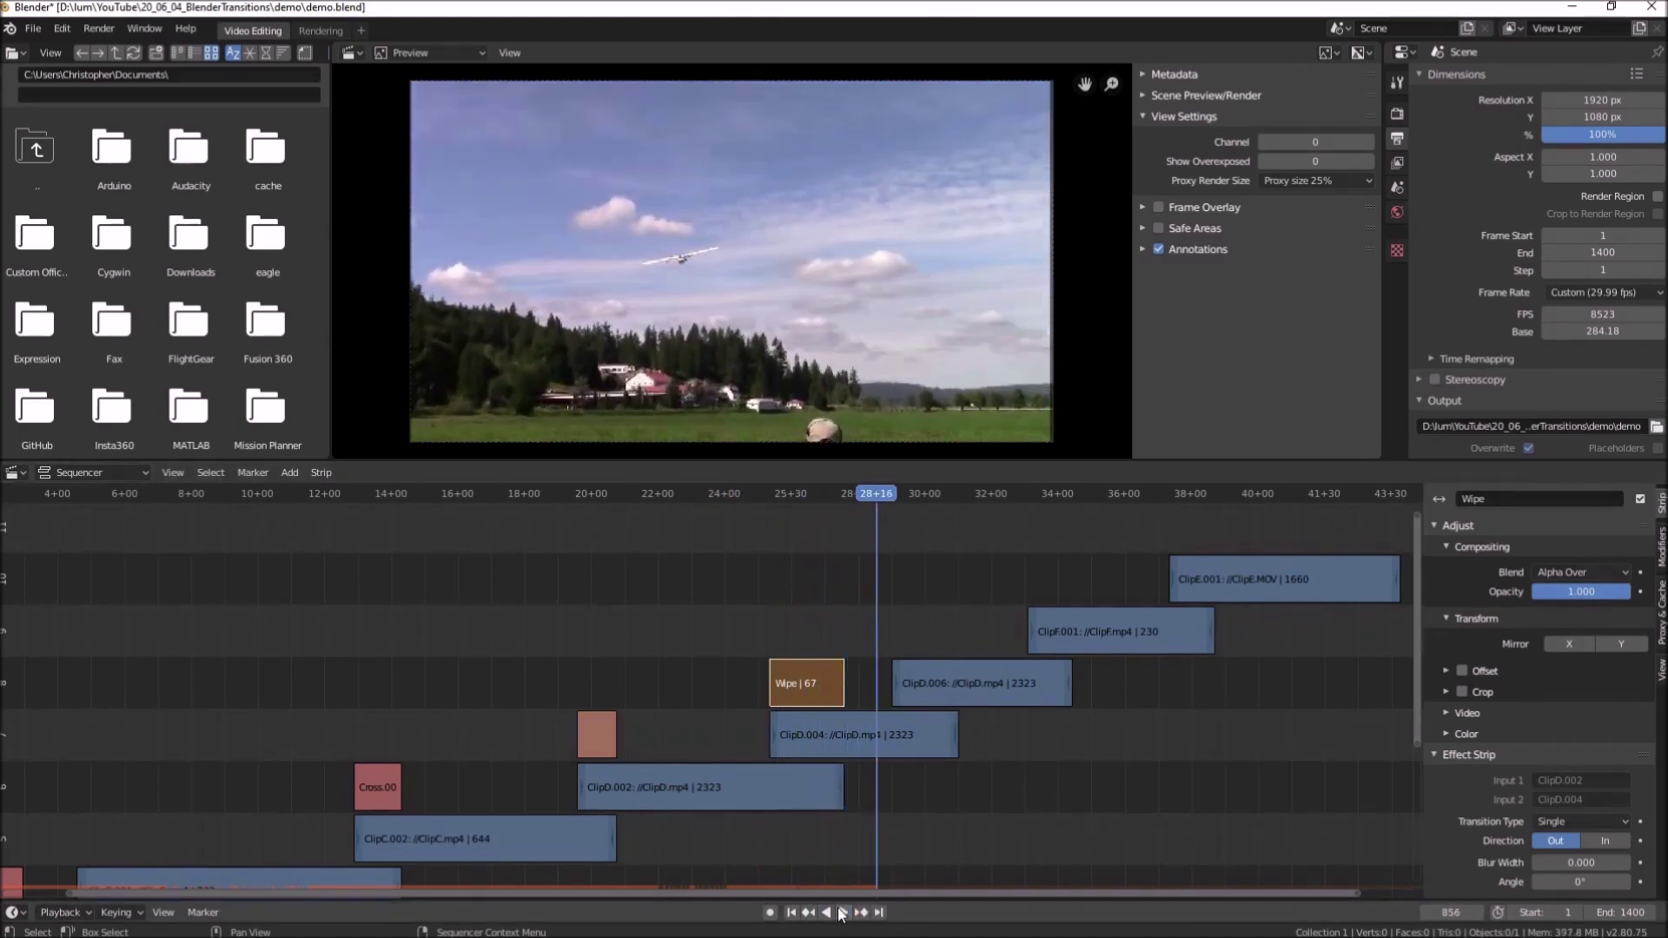
Add a Wipe transition from the ClipD.004 strip to the overlapping ClipD.006 strip
left_click(916, 749)
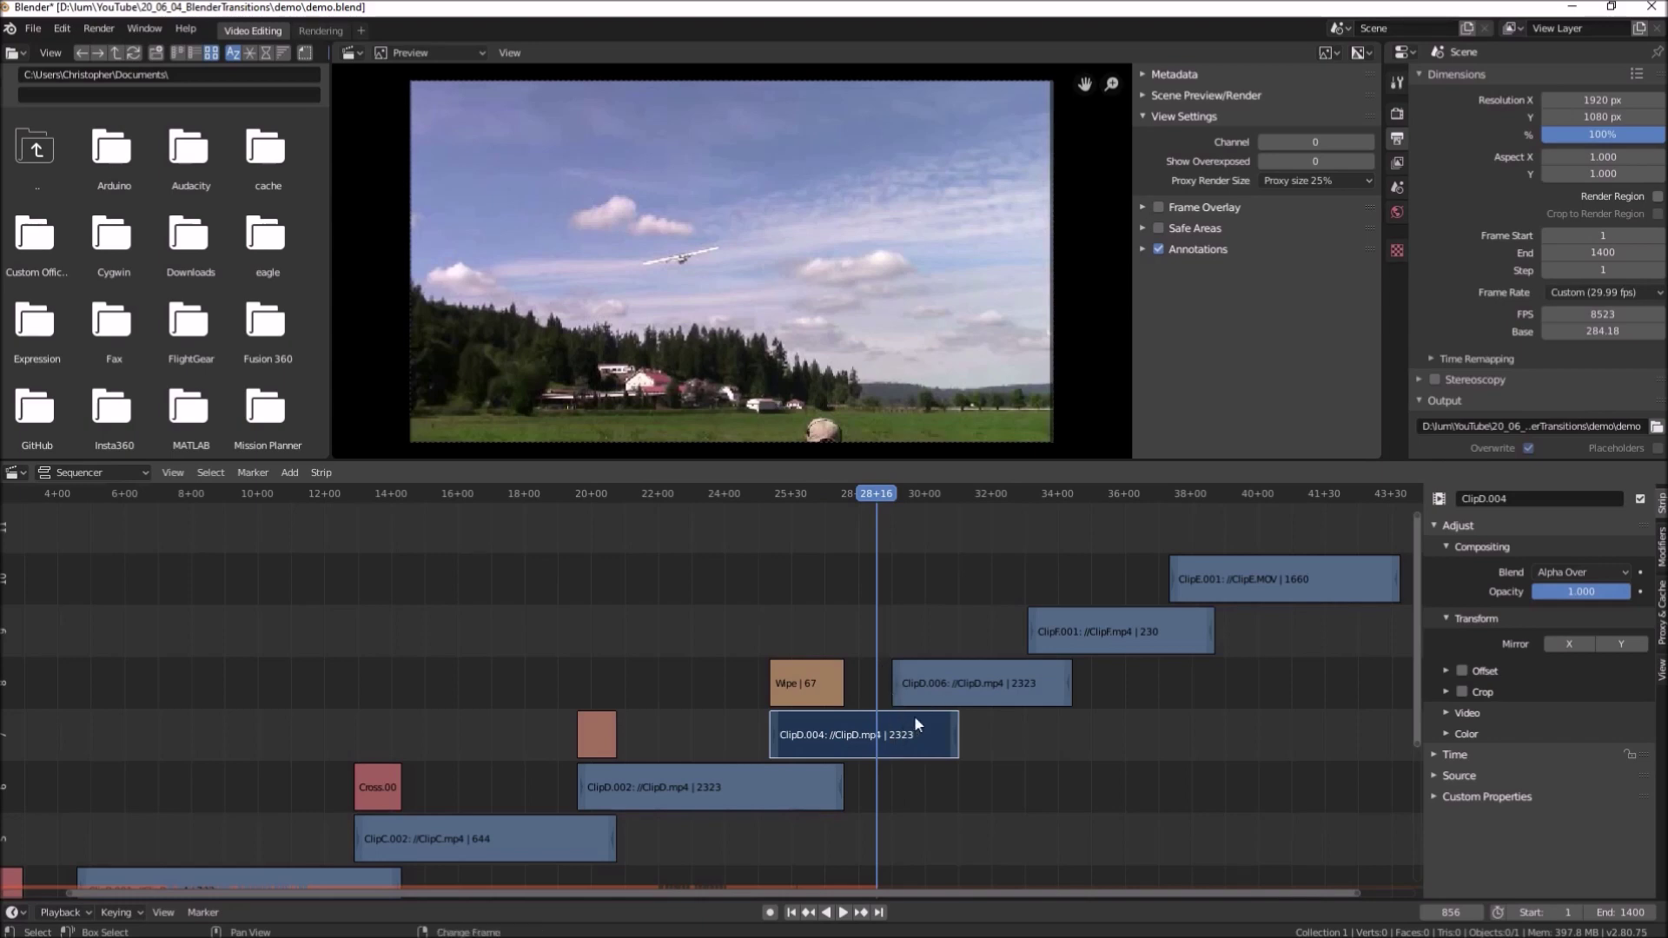
left_click(949, 693)
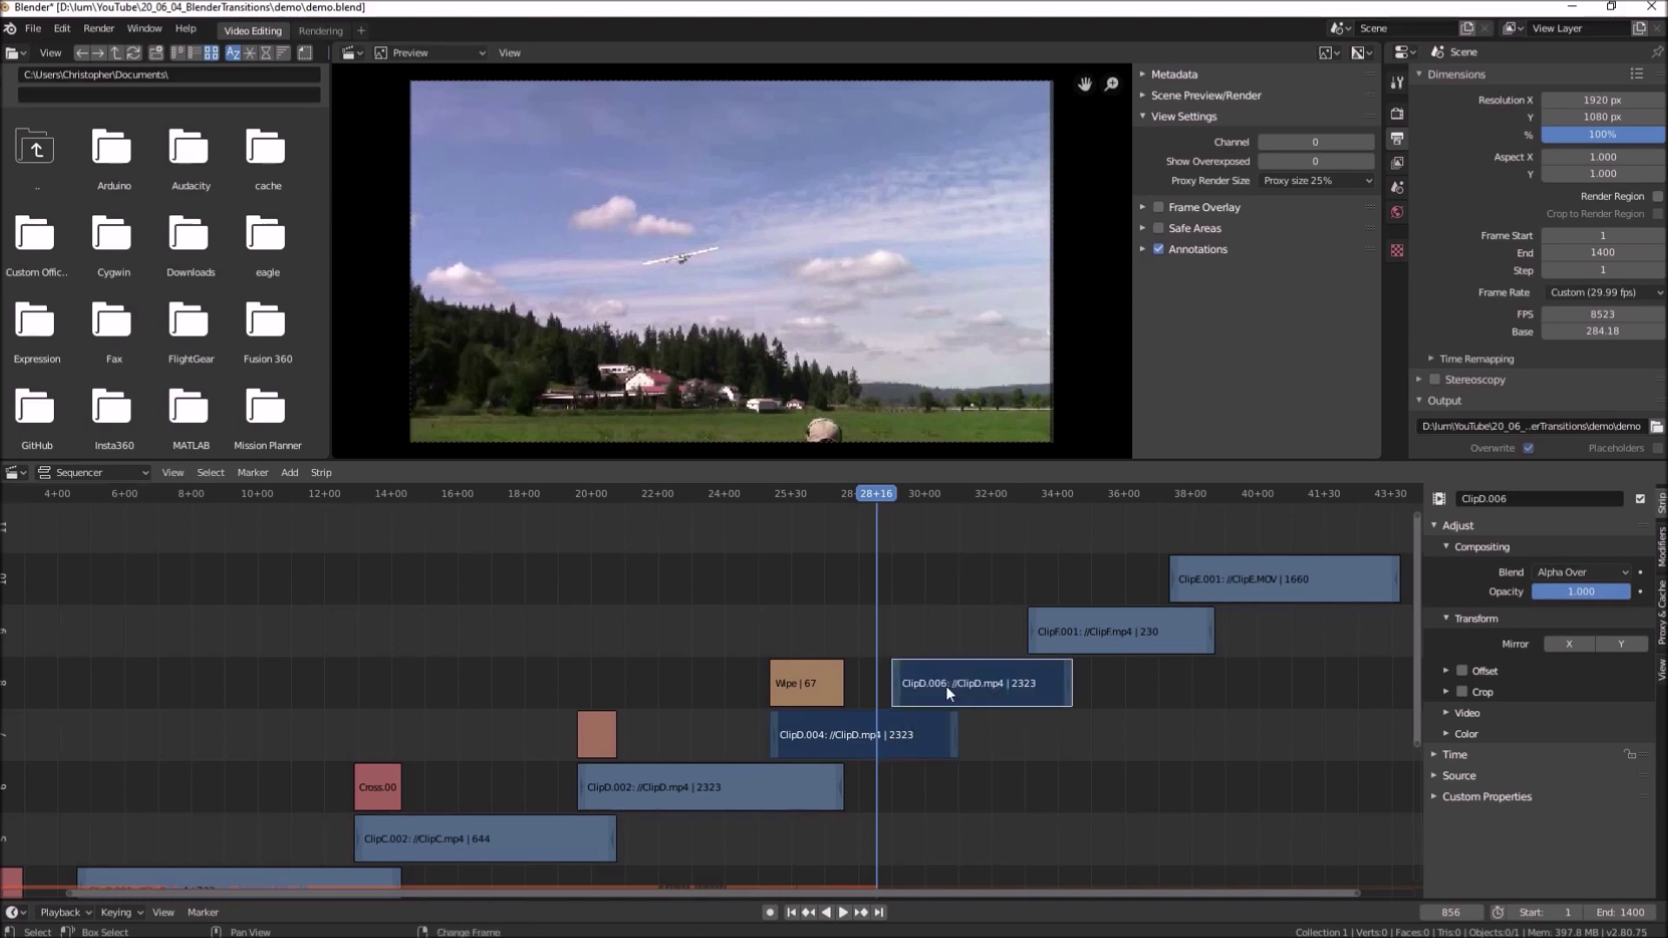
left_click(290, 472)
mouse_move(356, 693)
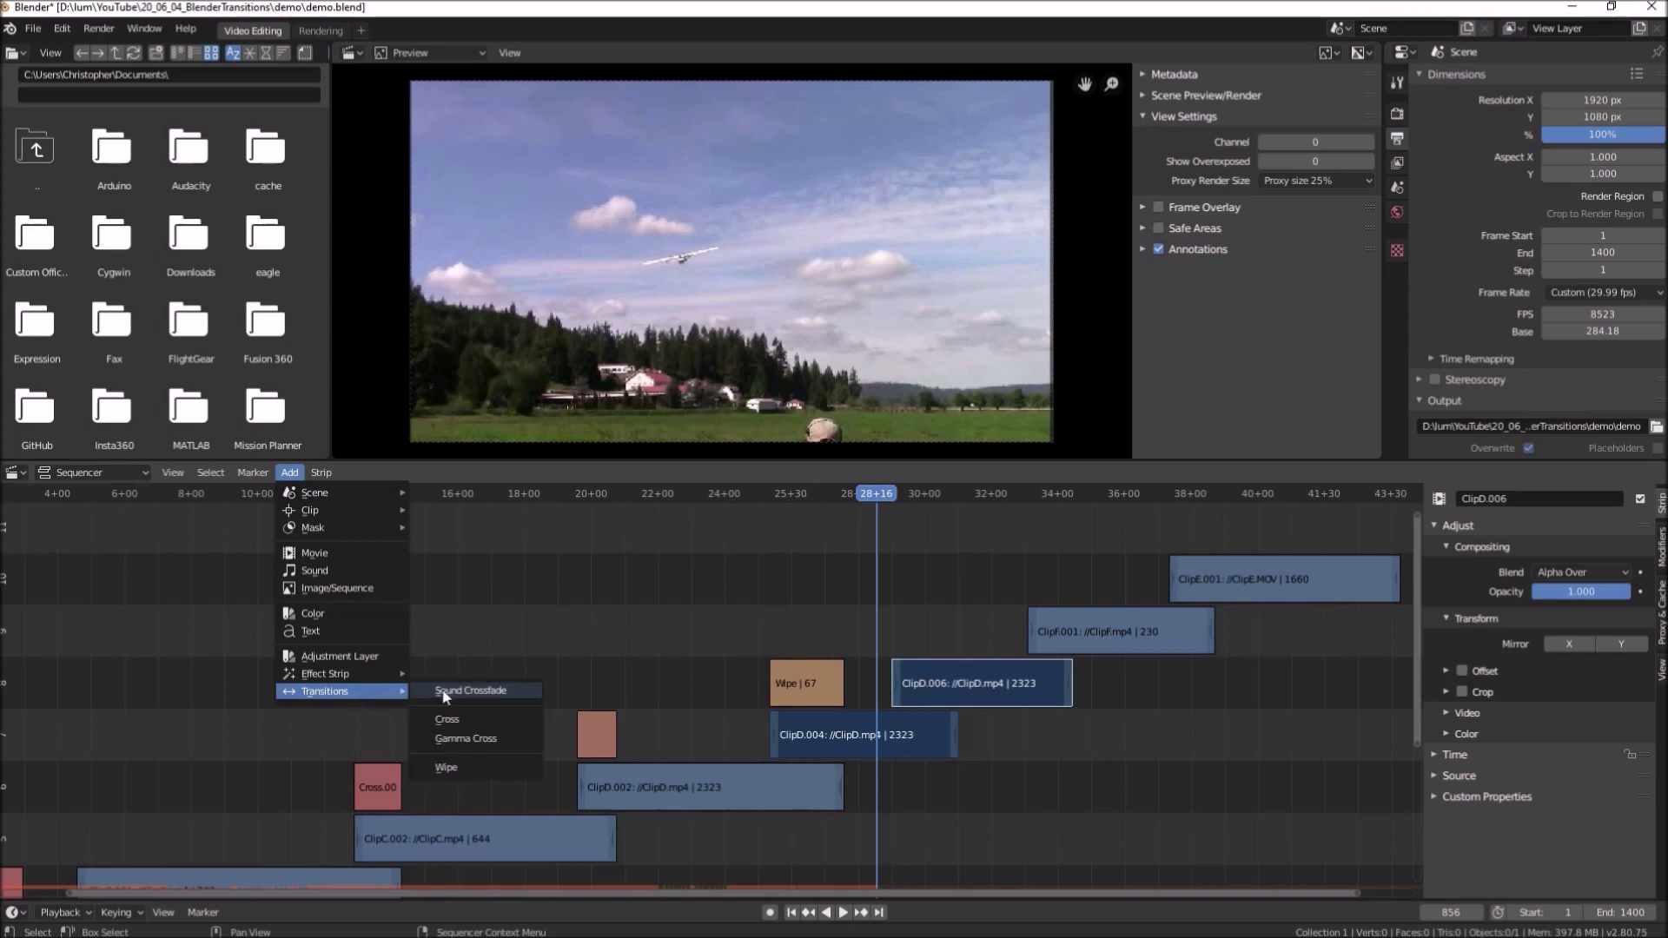
left_click(463, 769)
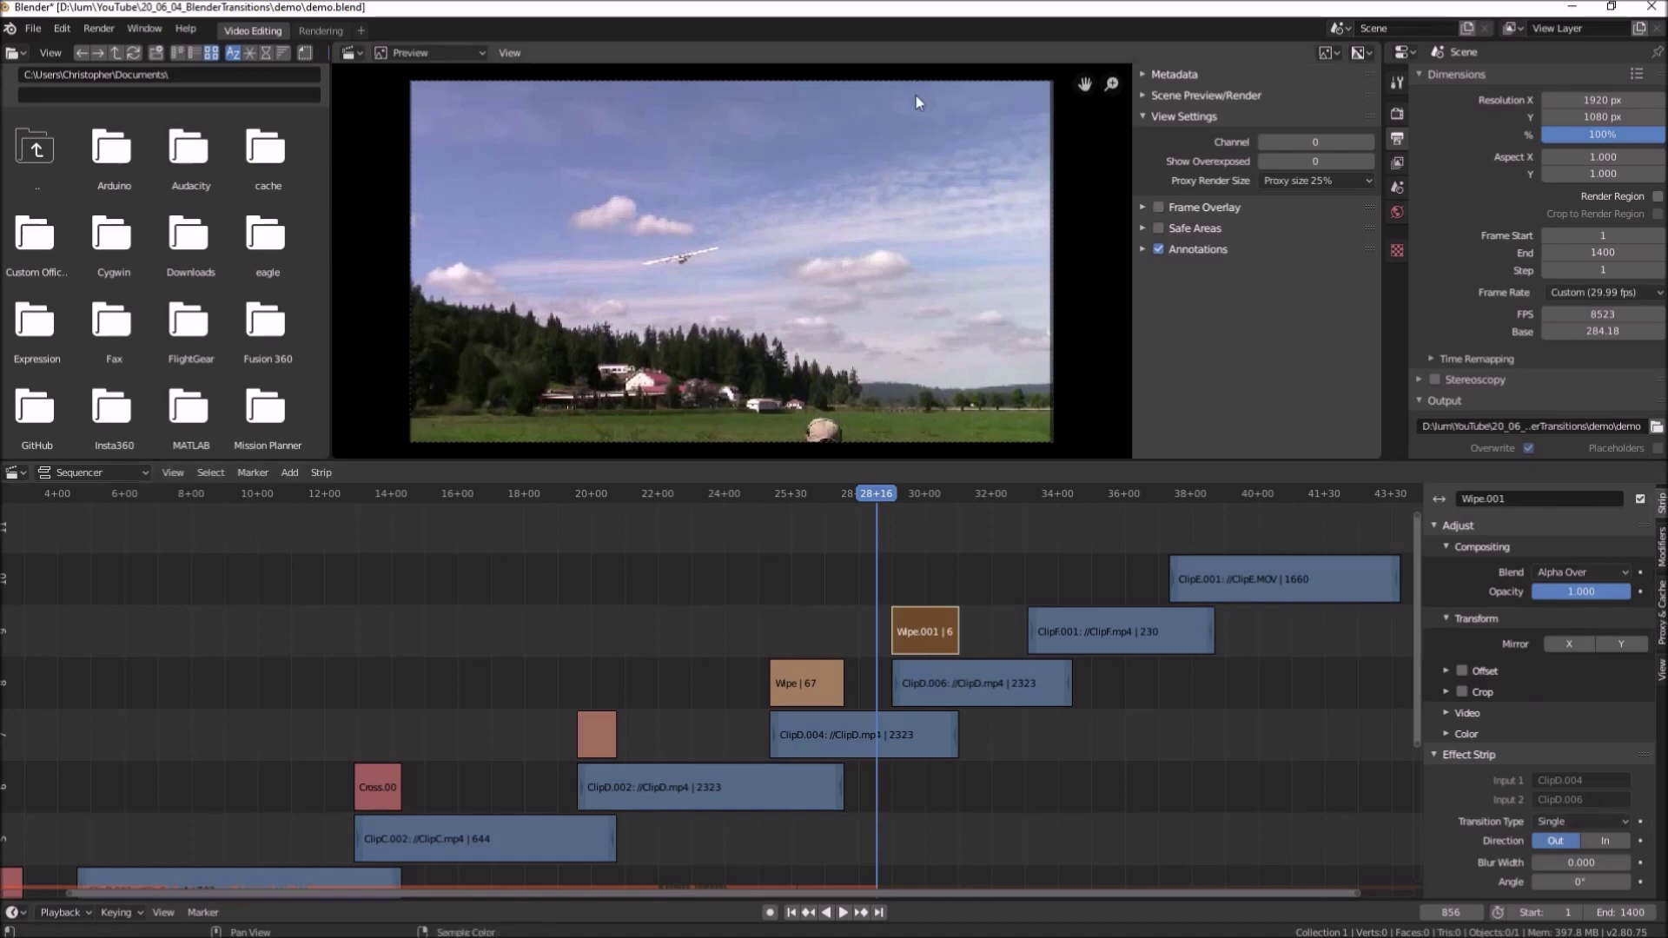
Set the transition type of the wipe between ClipD.004 and ClipD.006 to Double and play through it
left_click(1603, 820)
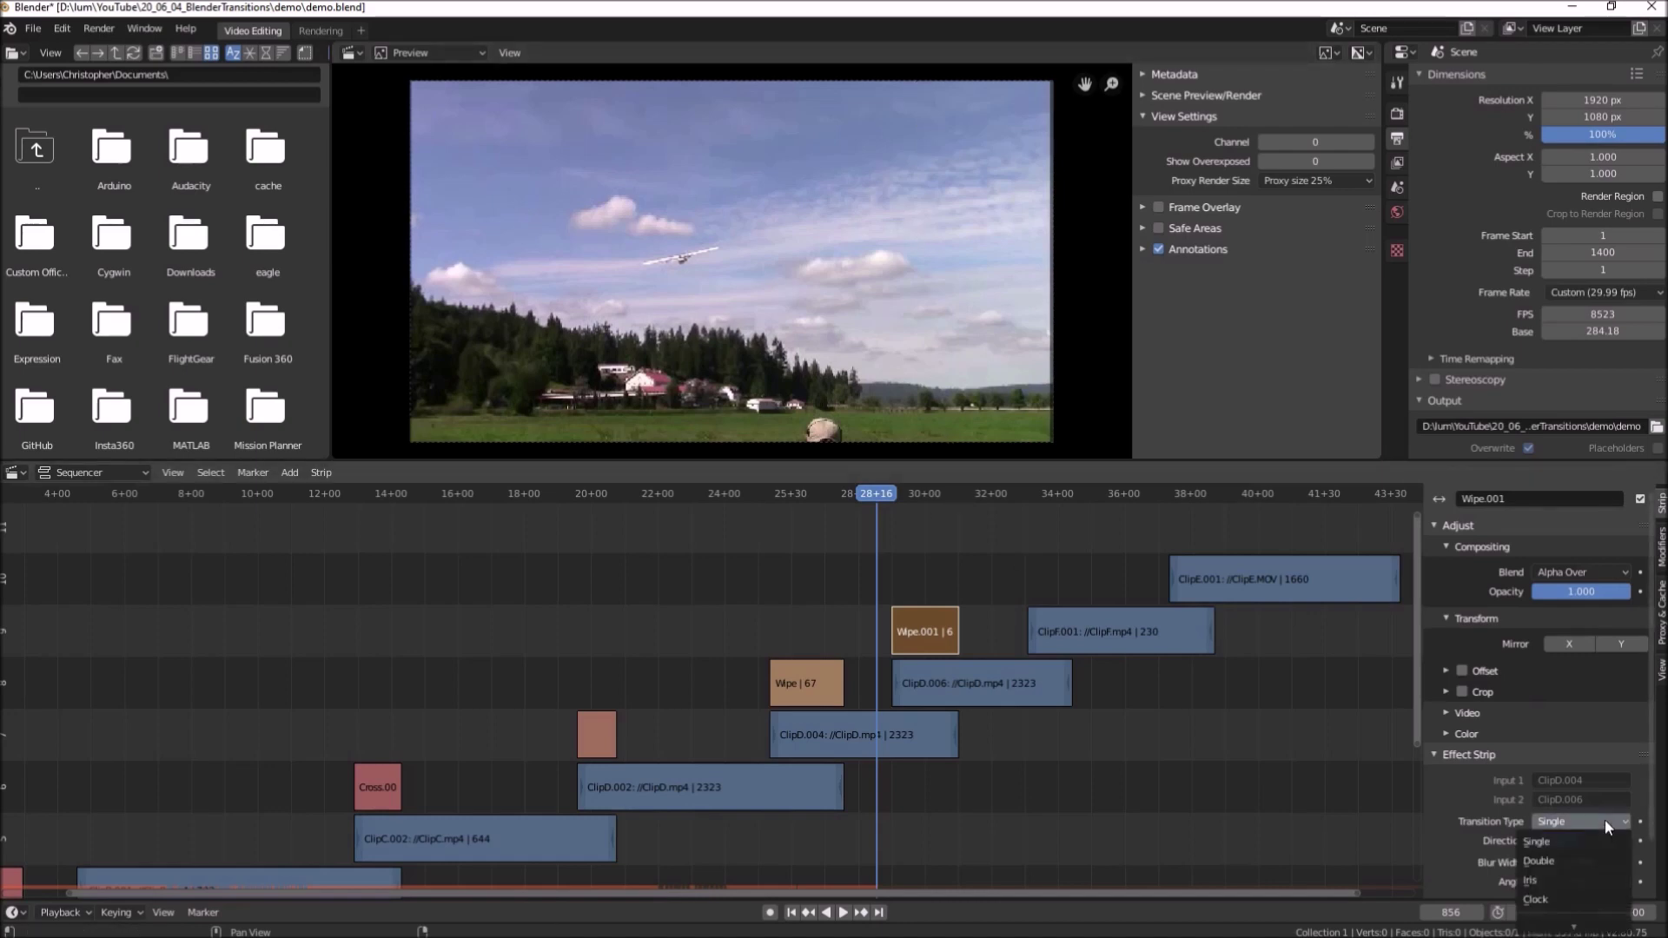
left_click(1563, 861)
left_click(843, 913)
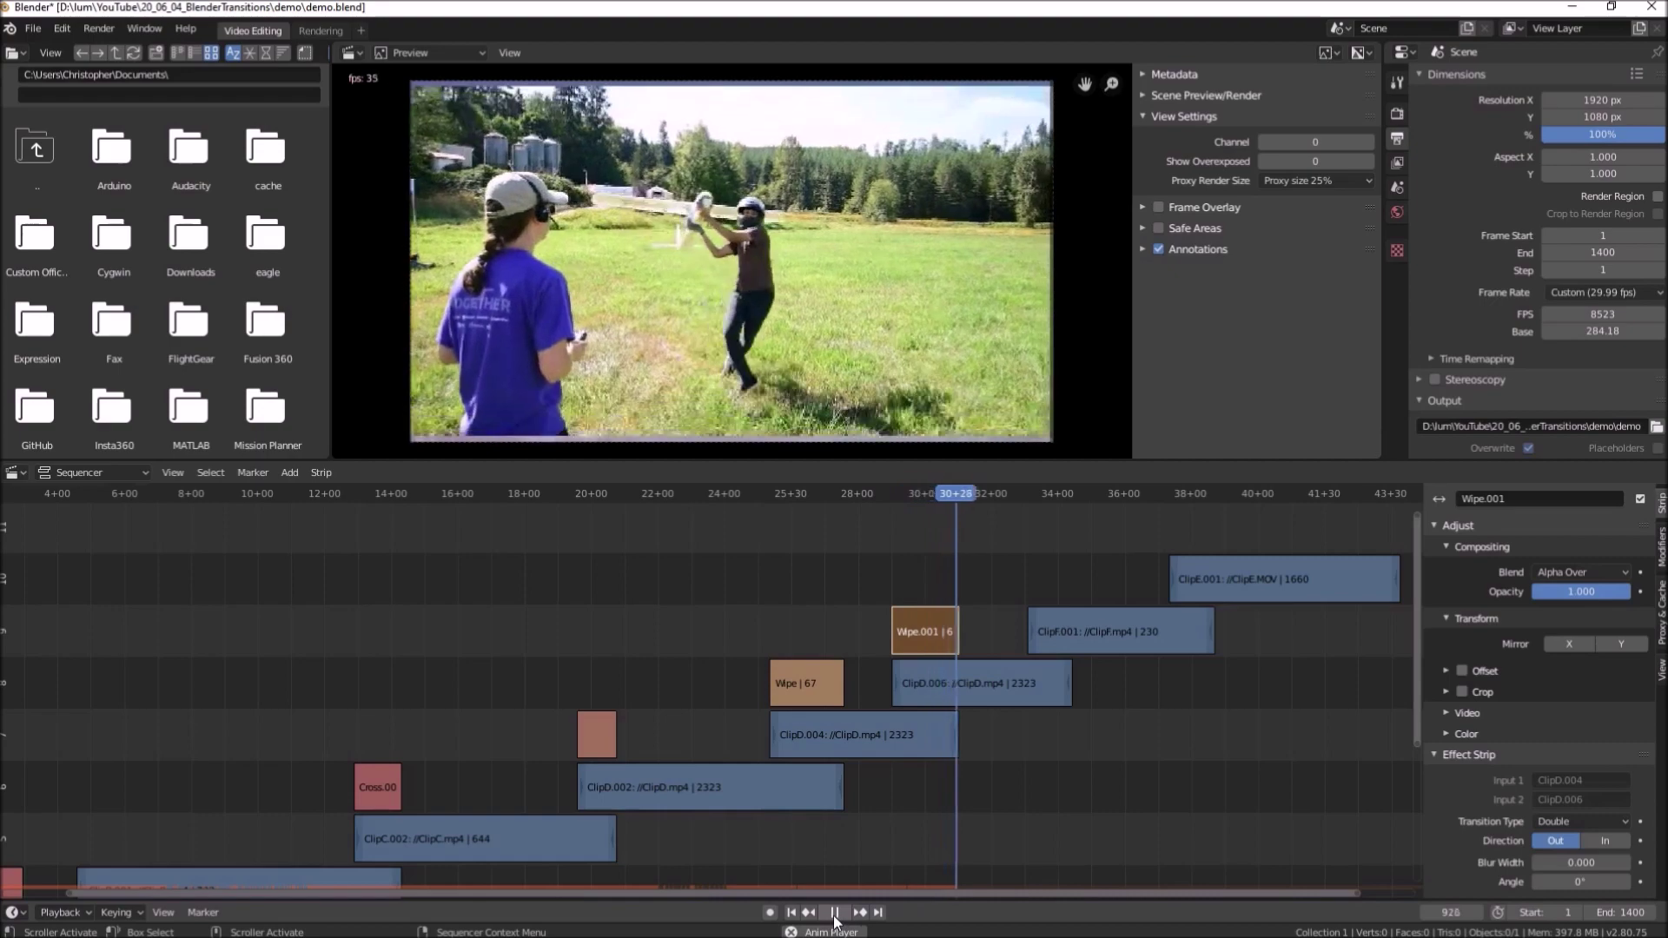
left_click(832, 914)
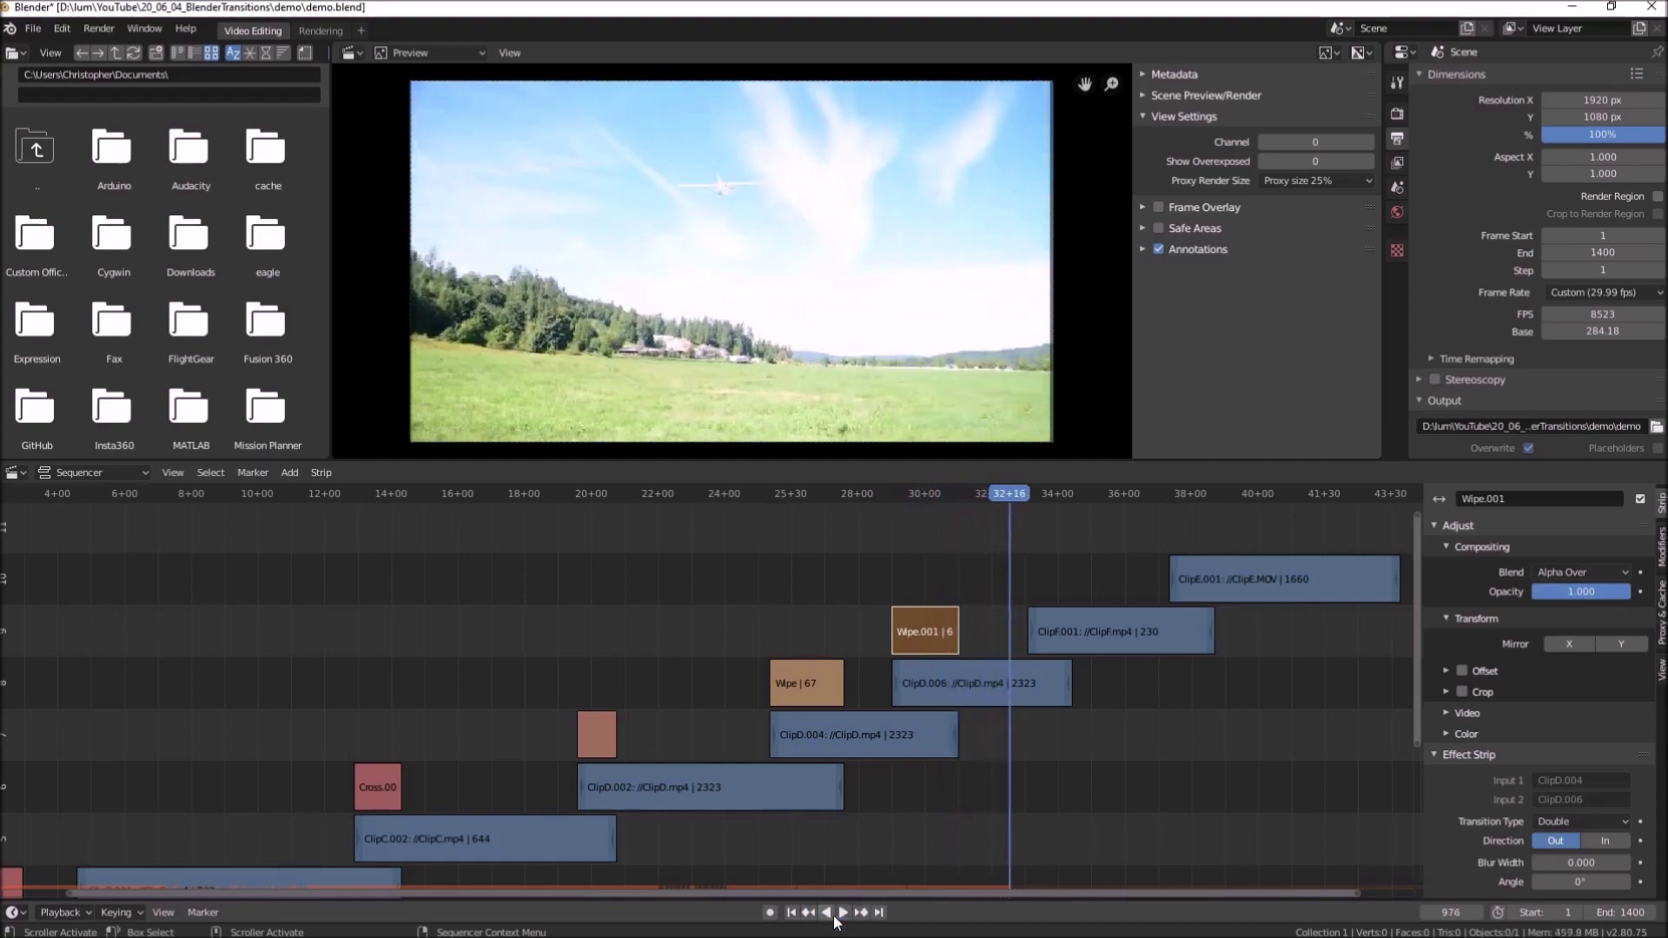
Add a Wipe transition from the ClipD.006 strip to the overlapping ClipF strip
left_click(996, 695)
left_click(1092, 640, "shift")
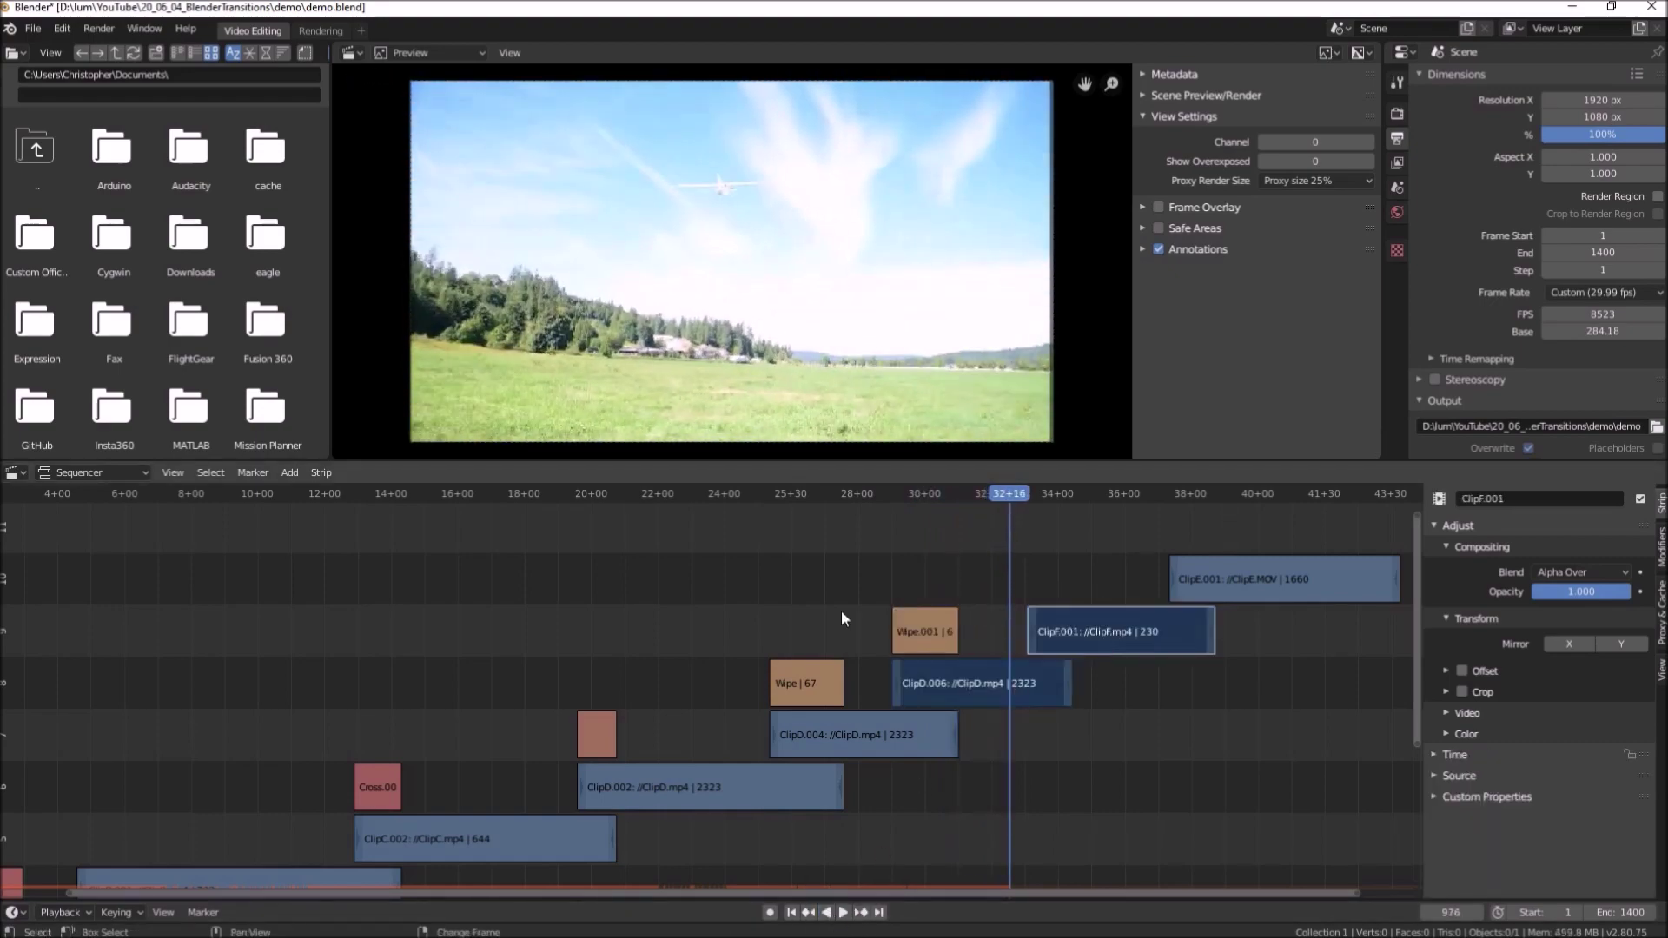
left_click(294, 474)
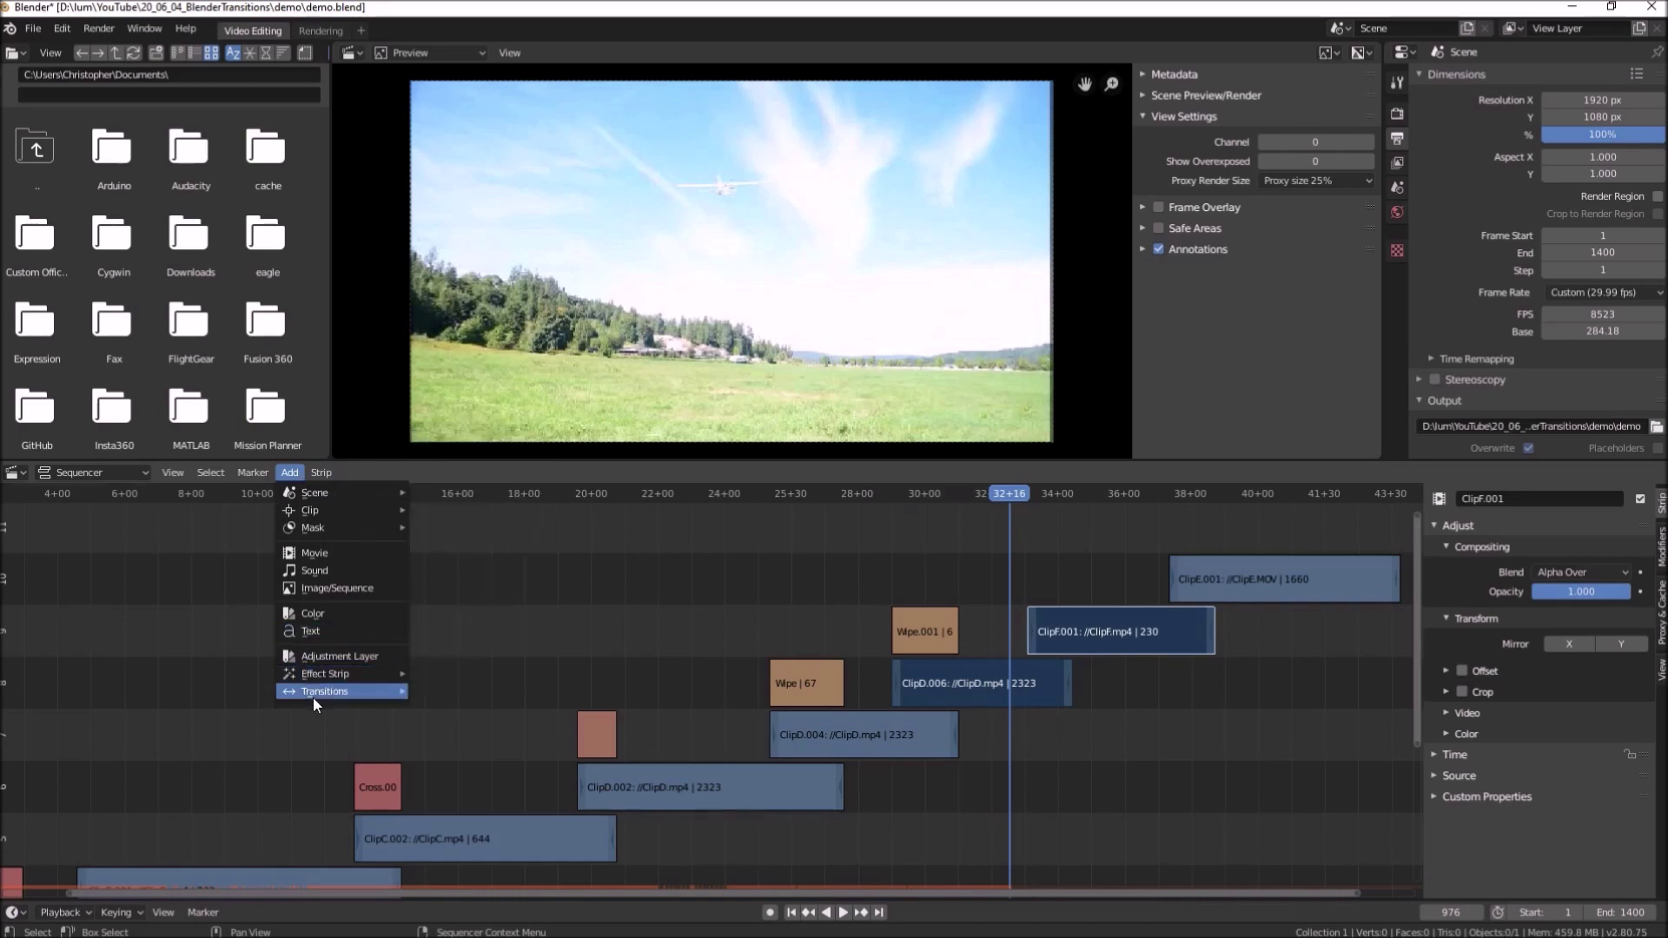
mouse_move(313, 692)
left_click(477, 769)
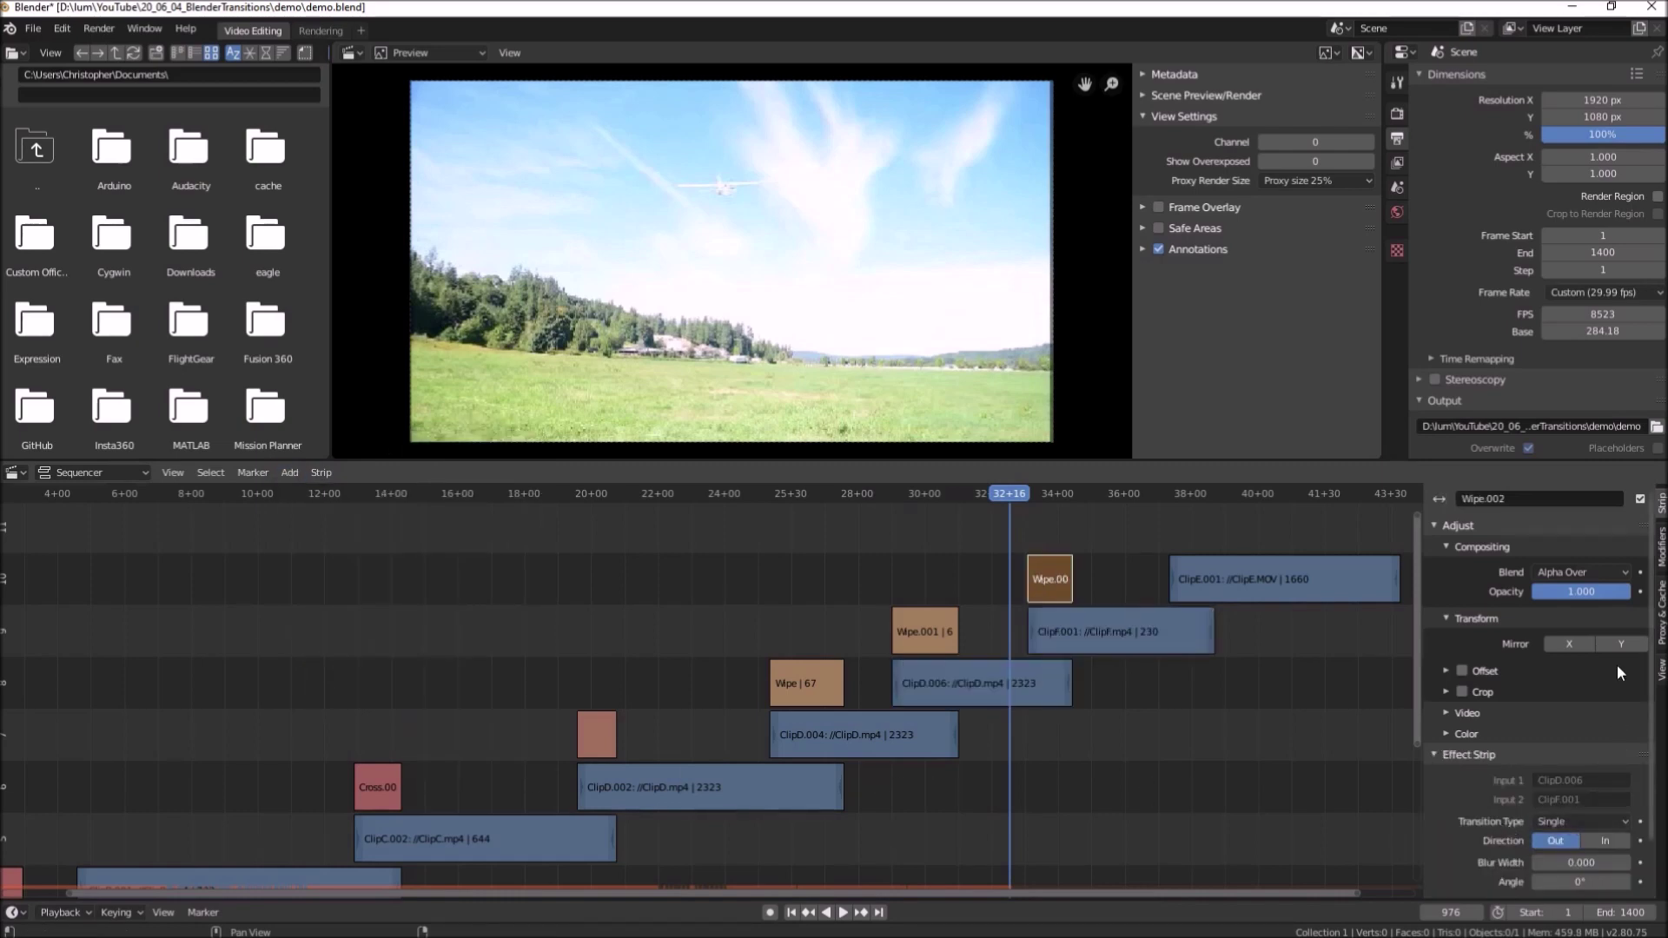
Set the transition type of the wipe between ClipD.006 and ClipF to Iris and play through it
left_click(1601, 824)
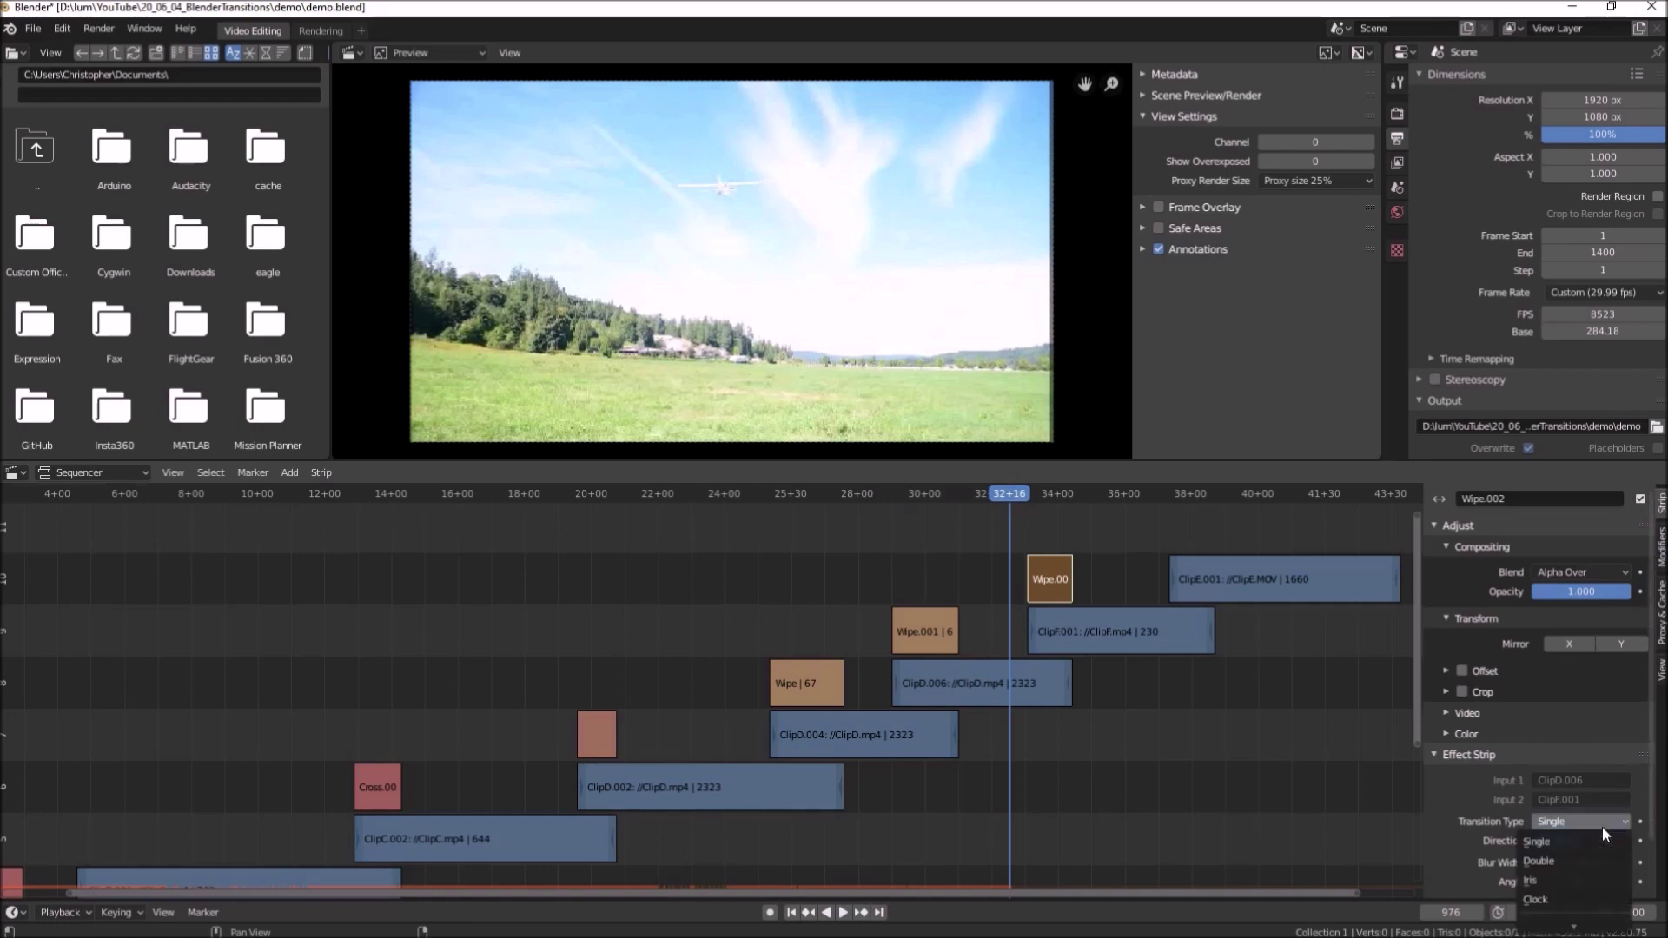
left_click(1590, 860)
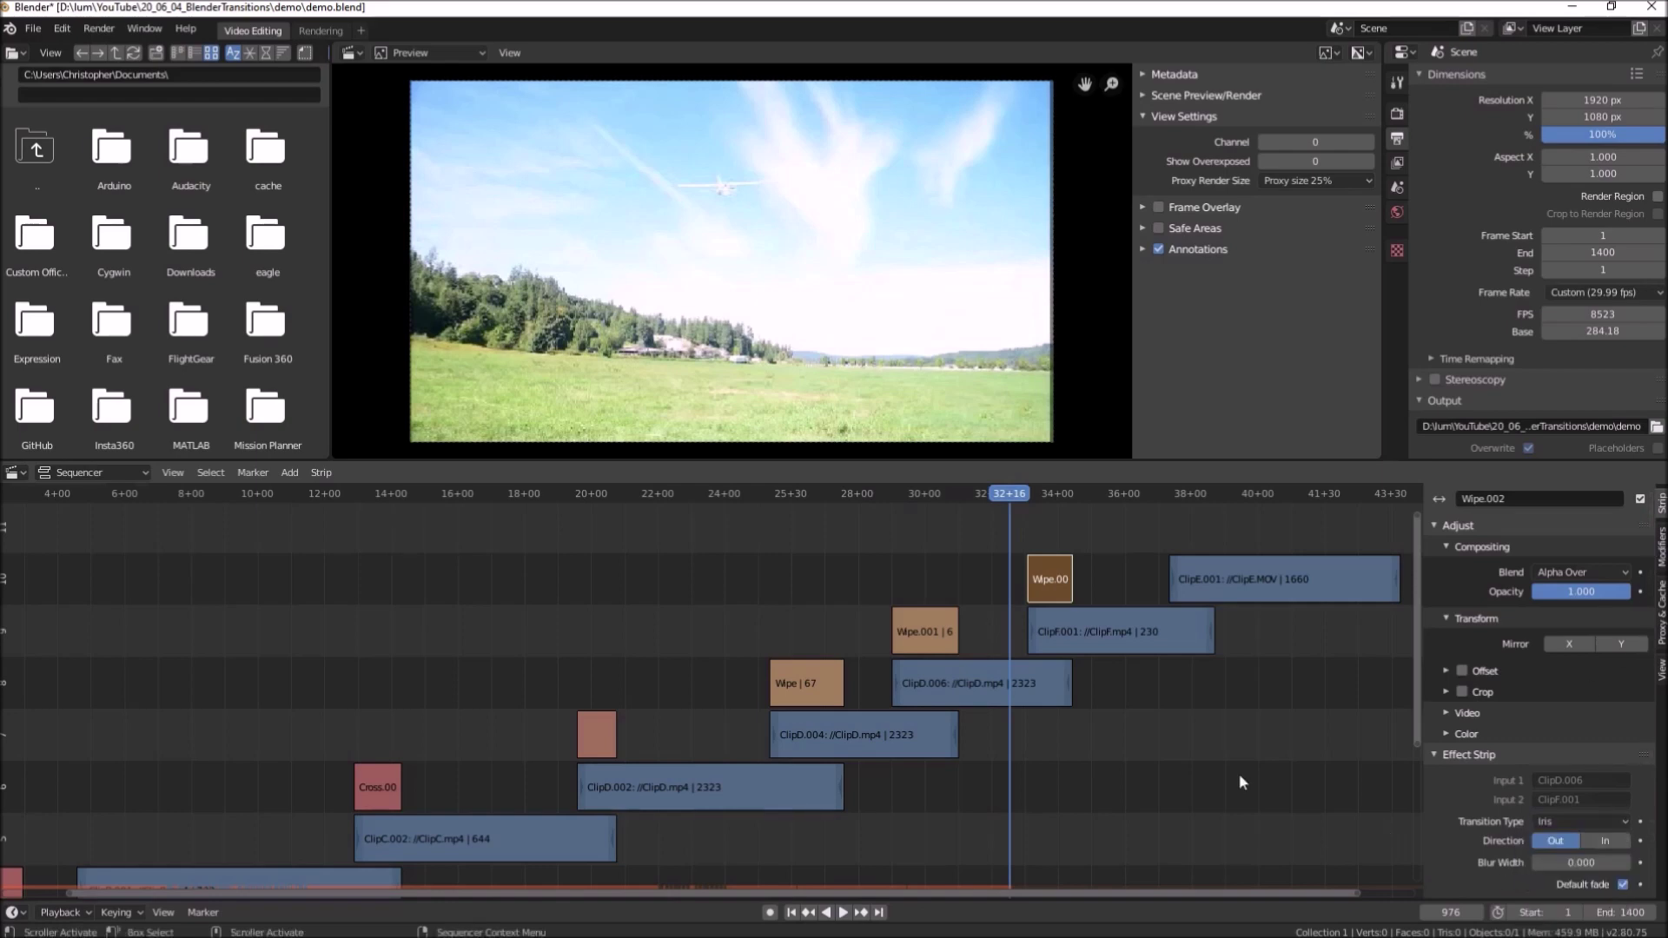
left_click(842, 912)
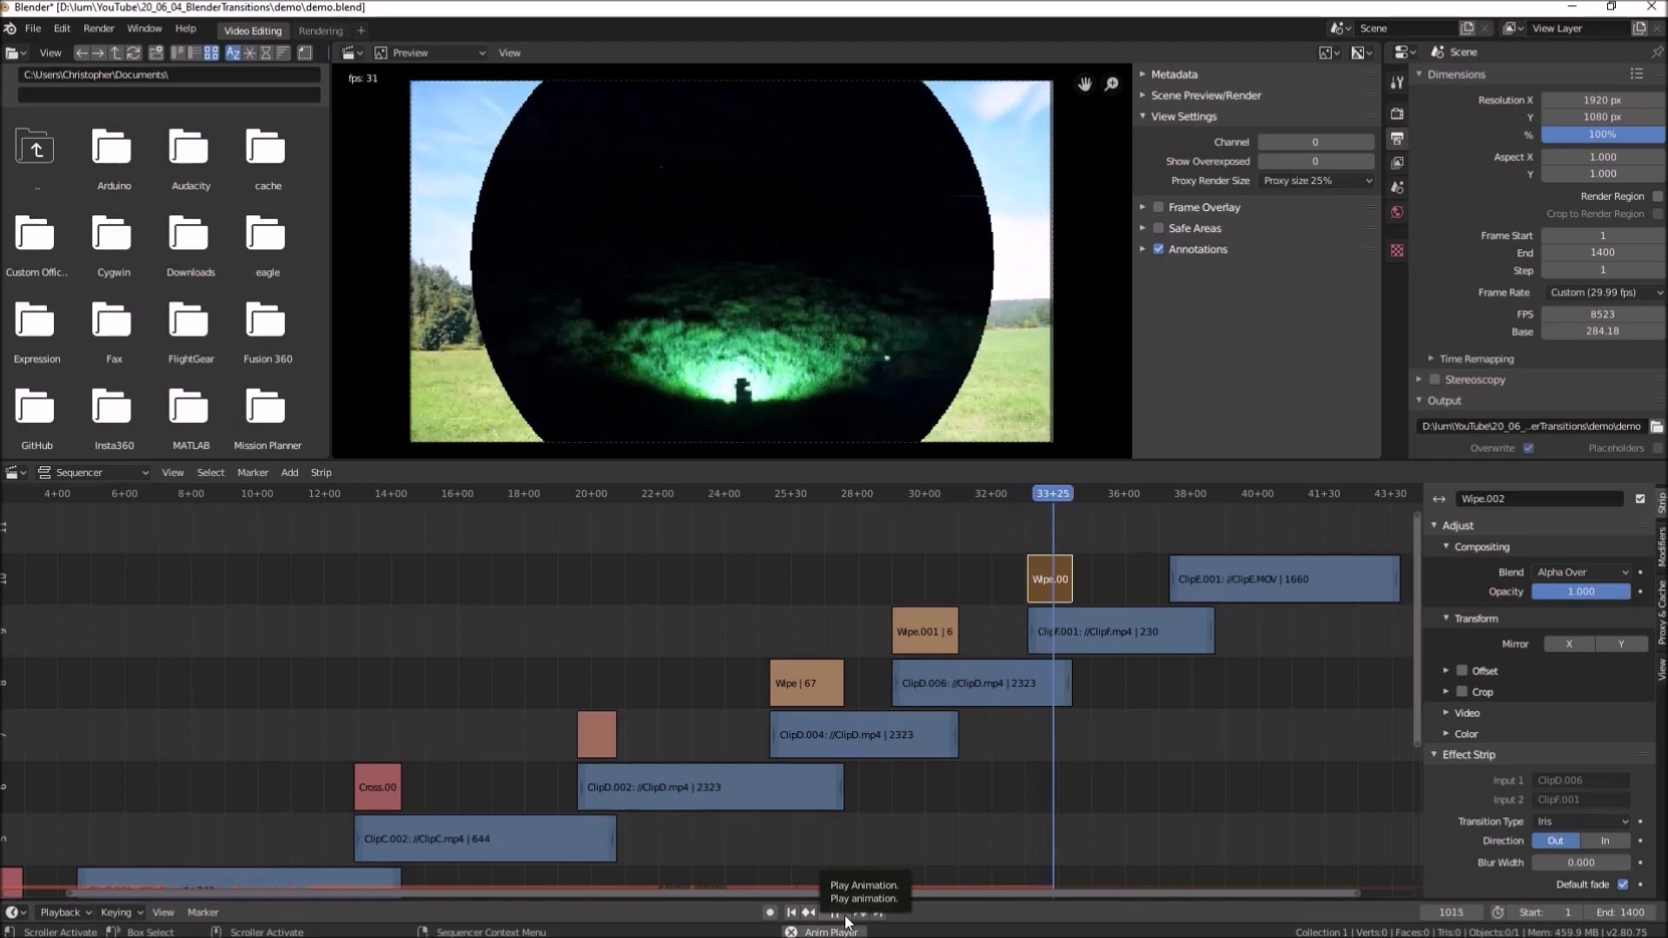
left_click(839, 914)
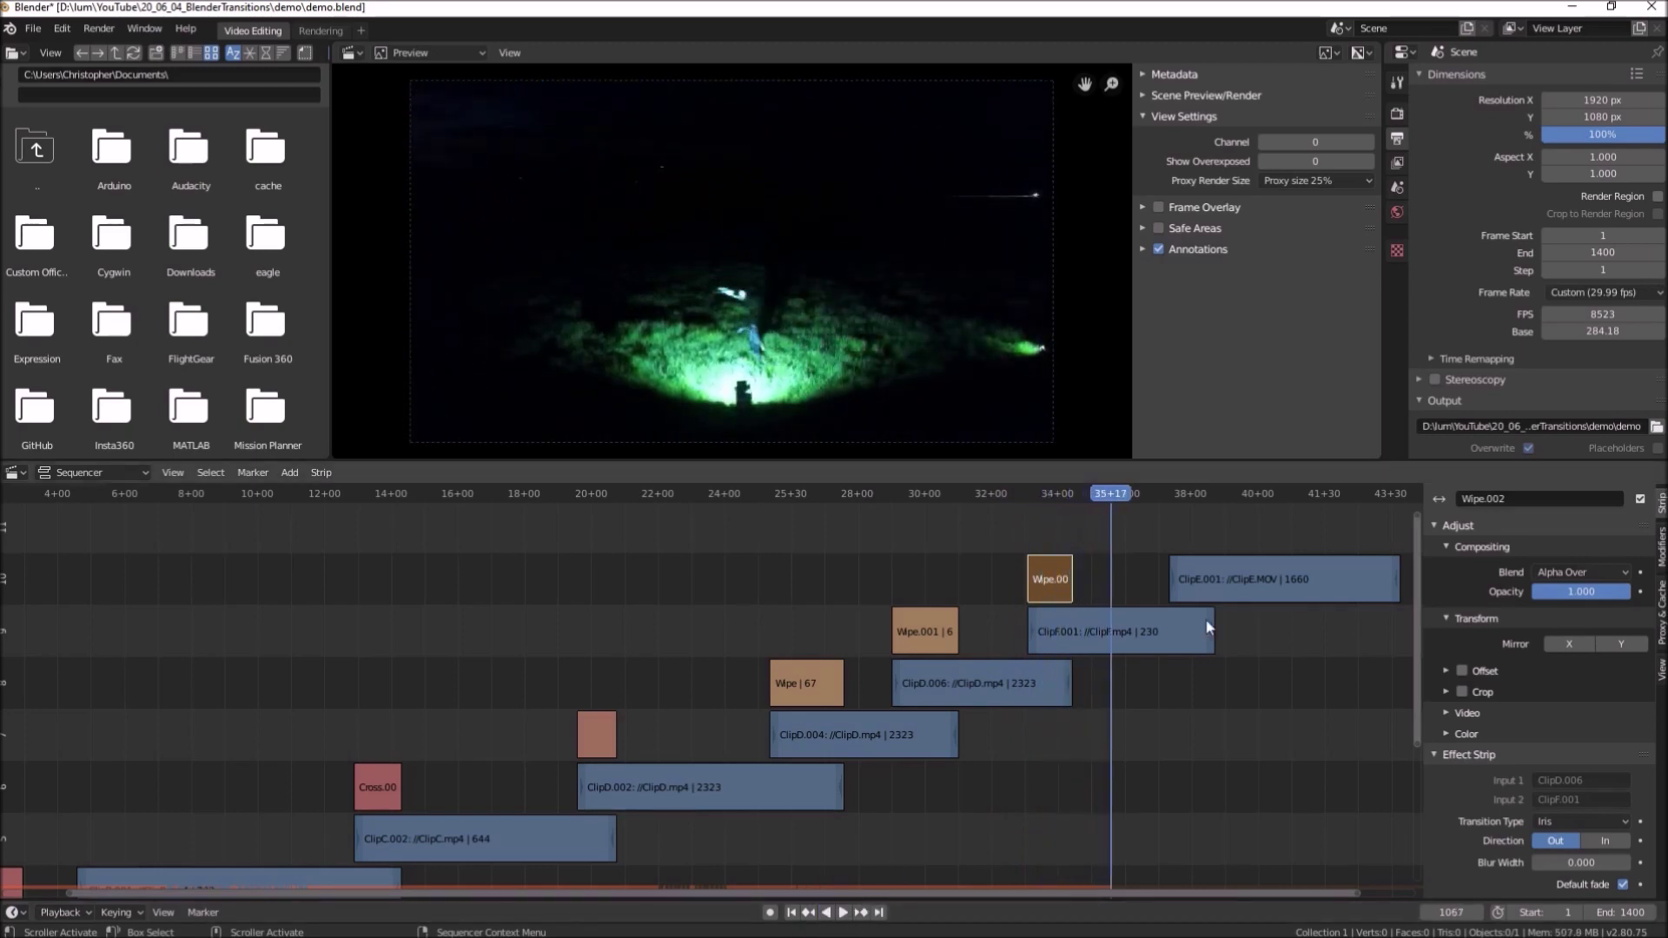
Add a Wipe transition from the ClipF strip to the overlapping ClipE strip
left_click(1207, 578)
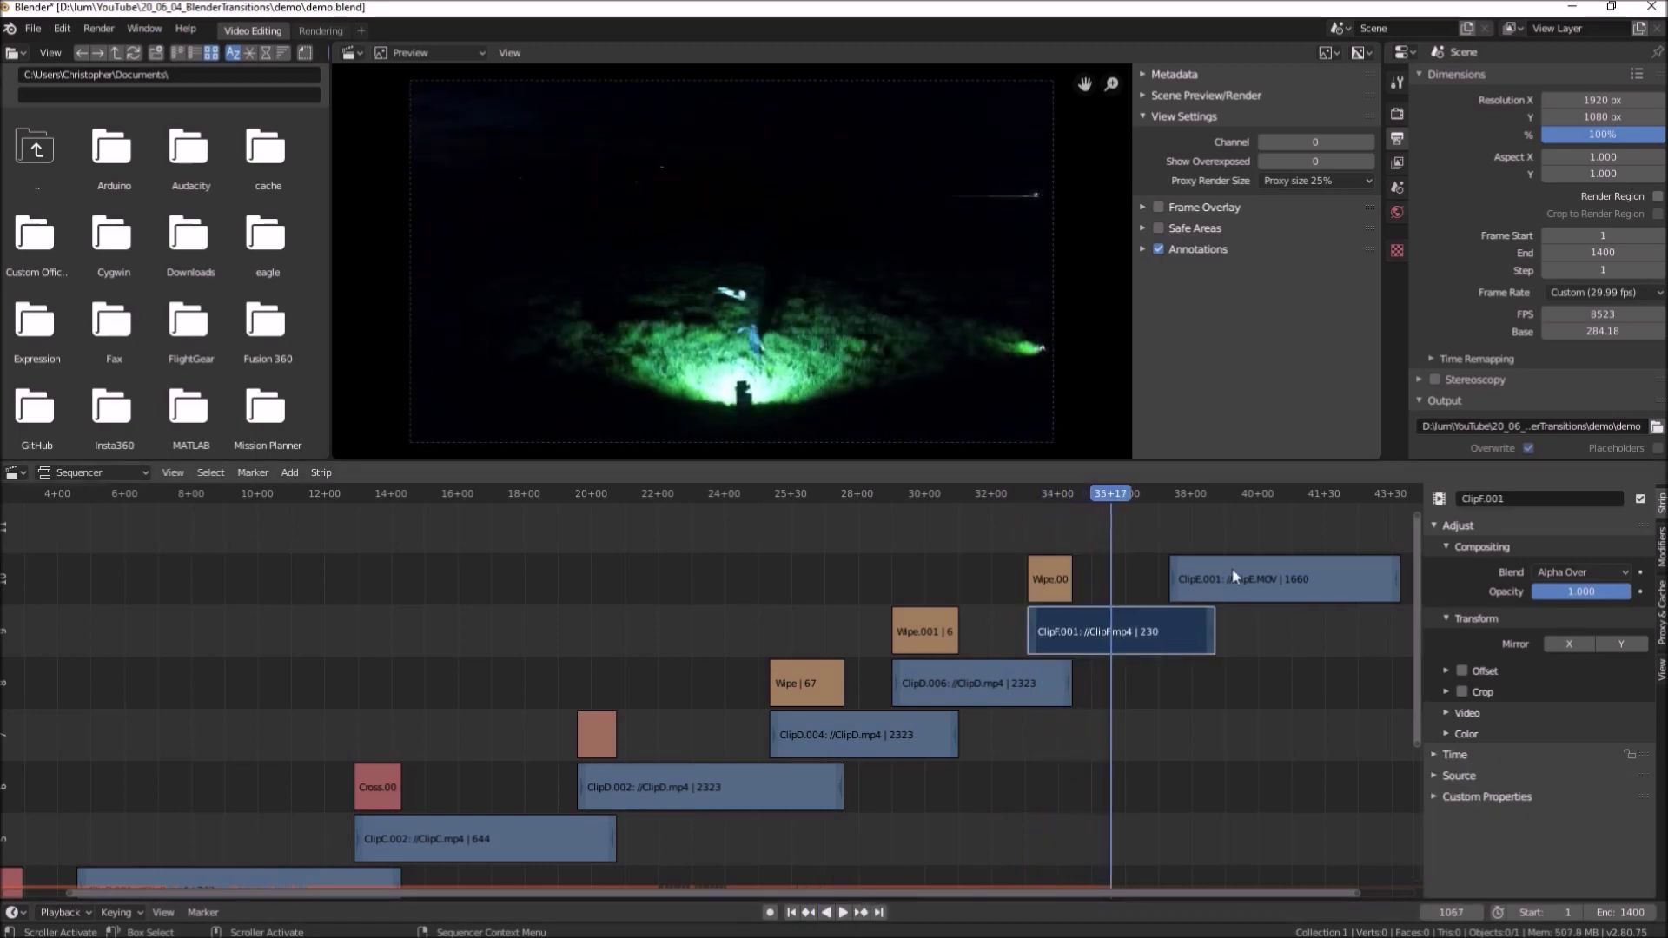
left_click(289, 473)
mouse_move(330, 691)
left_click(519, 766)
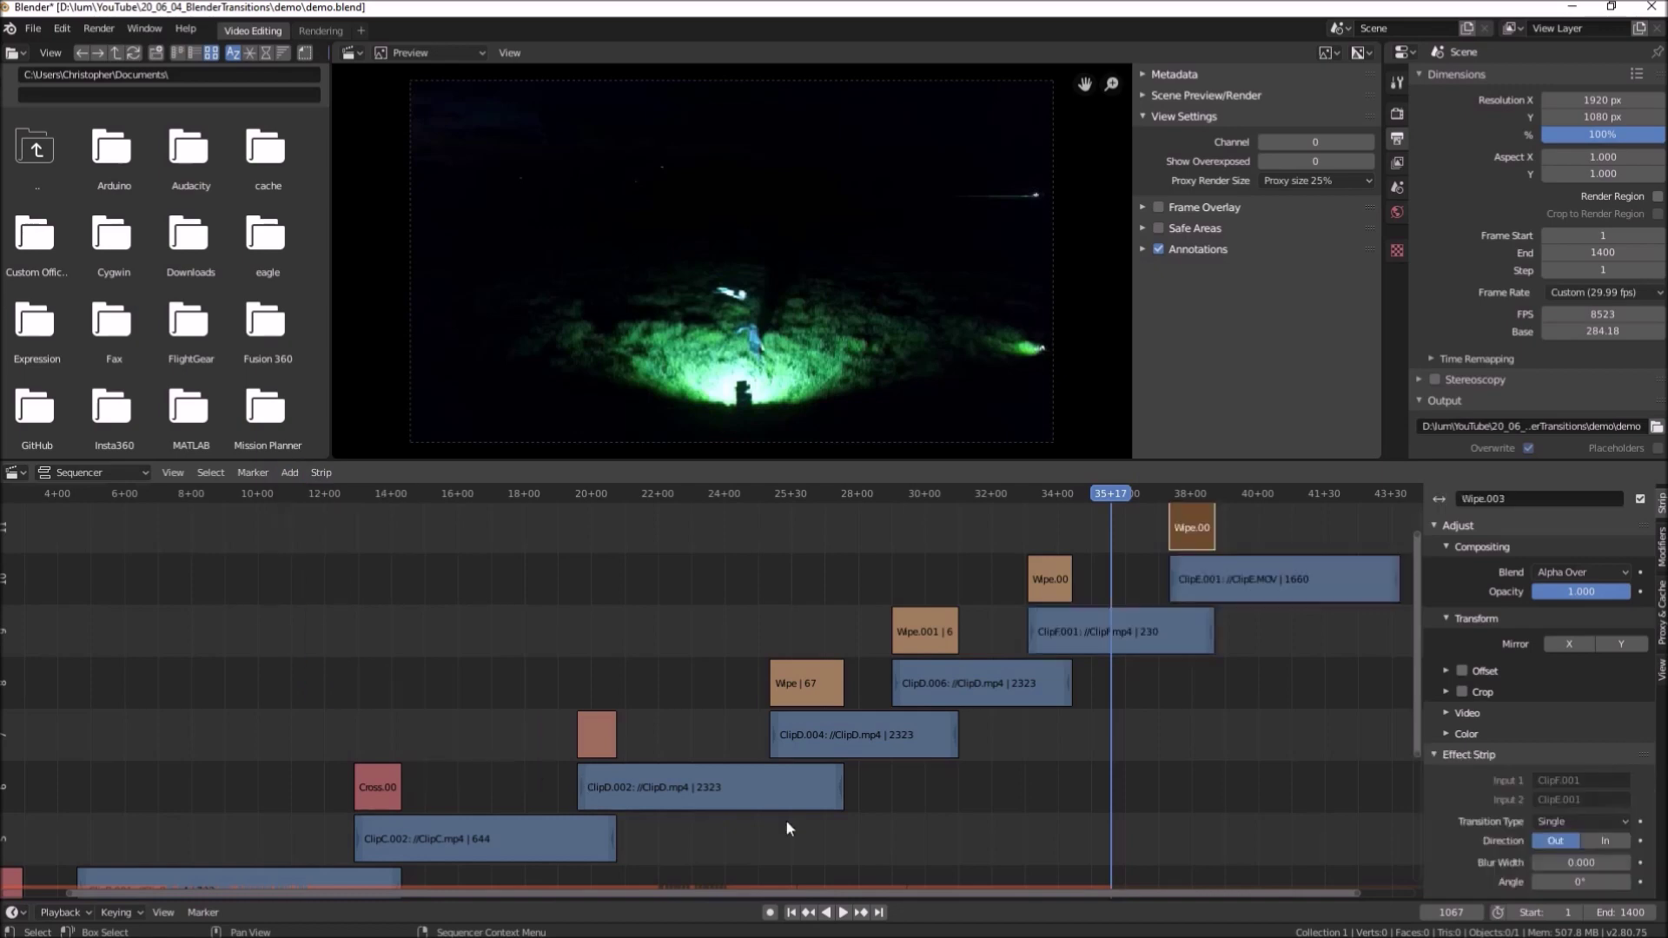
Set the transition type of the wipe between ClipF and ClipE to Clock and play through it
left_click(1580, 821)
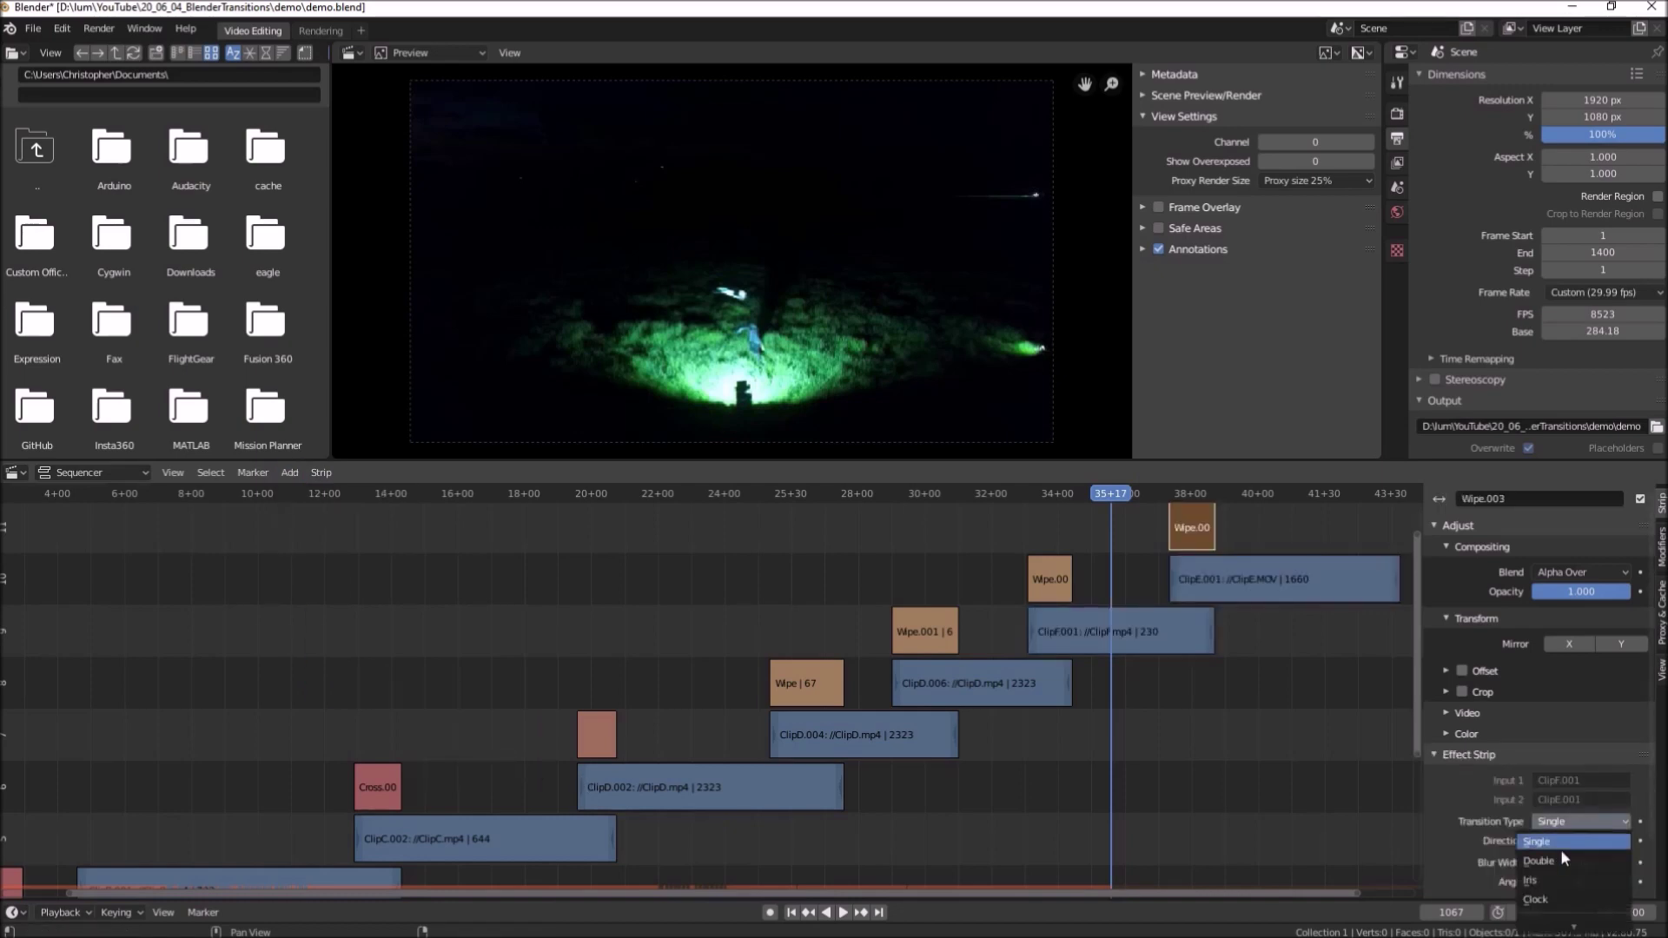
left_click(1535, 899)
left_click(843, 912)
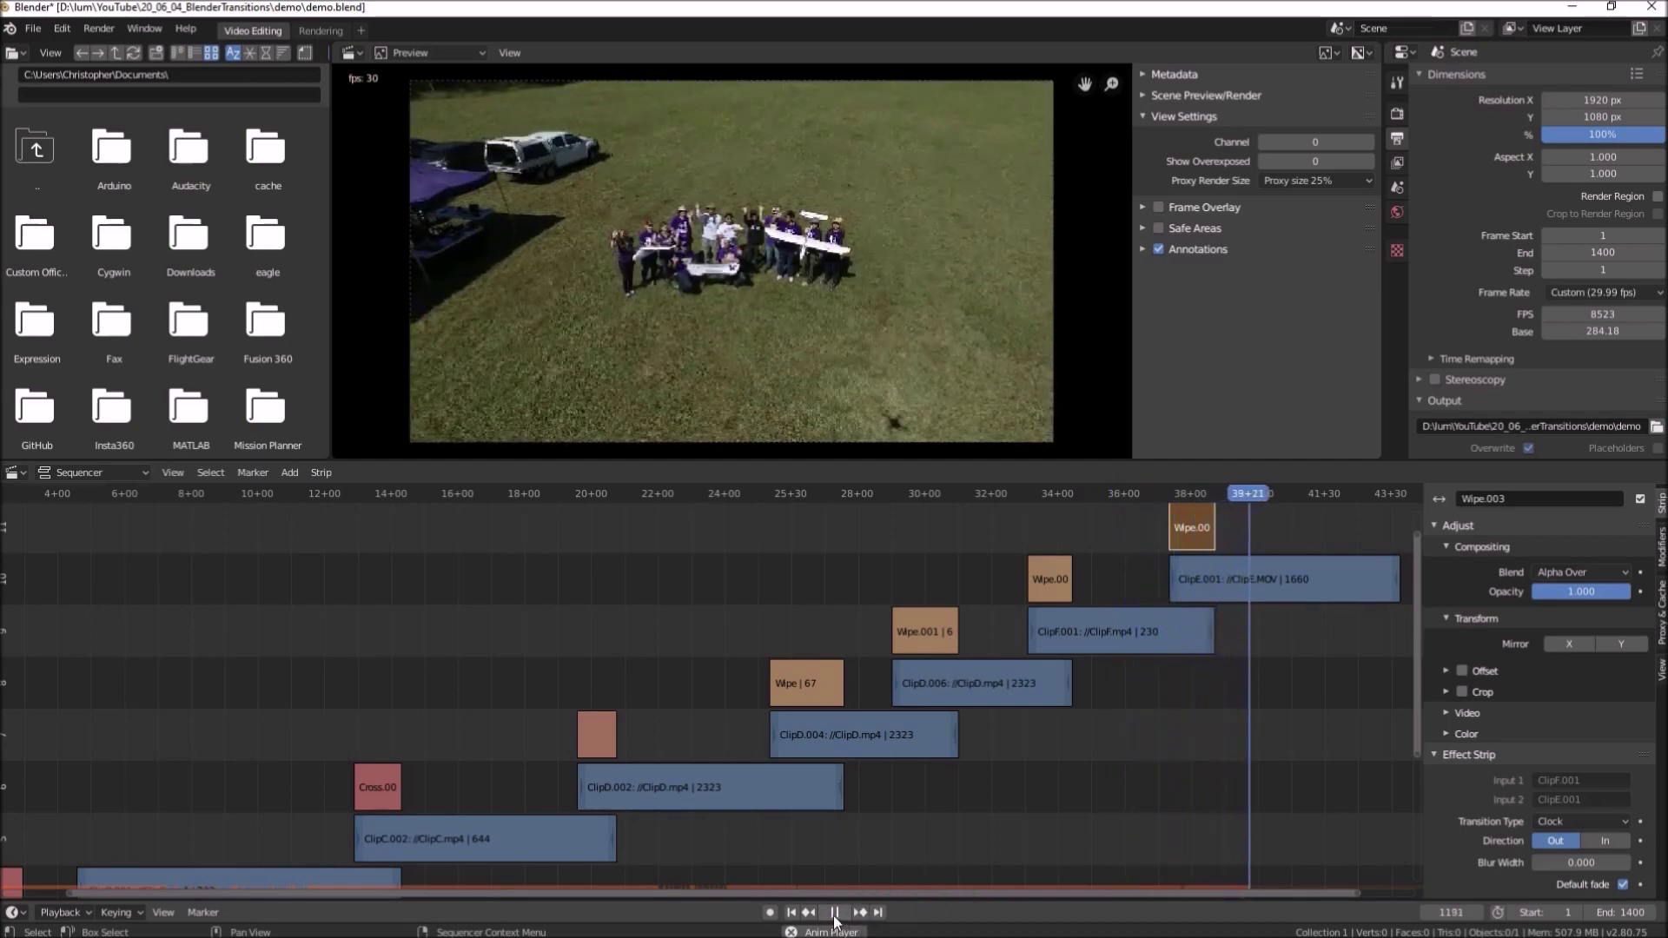
left_click(834, 914)
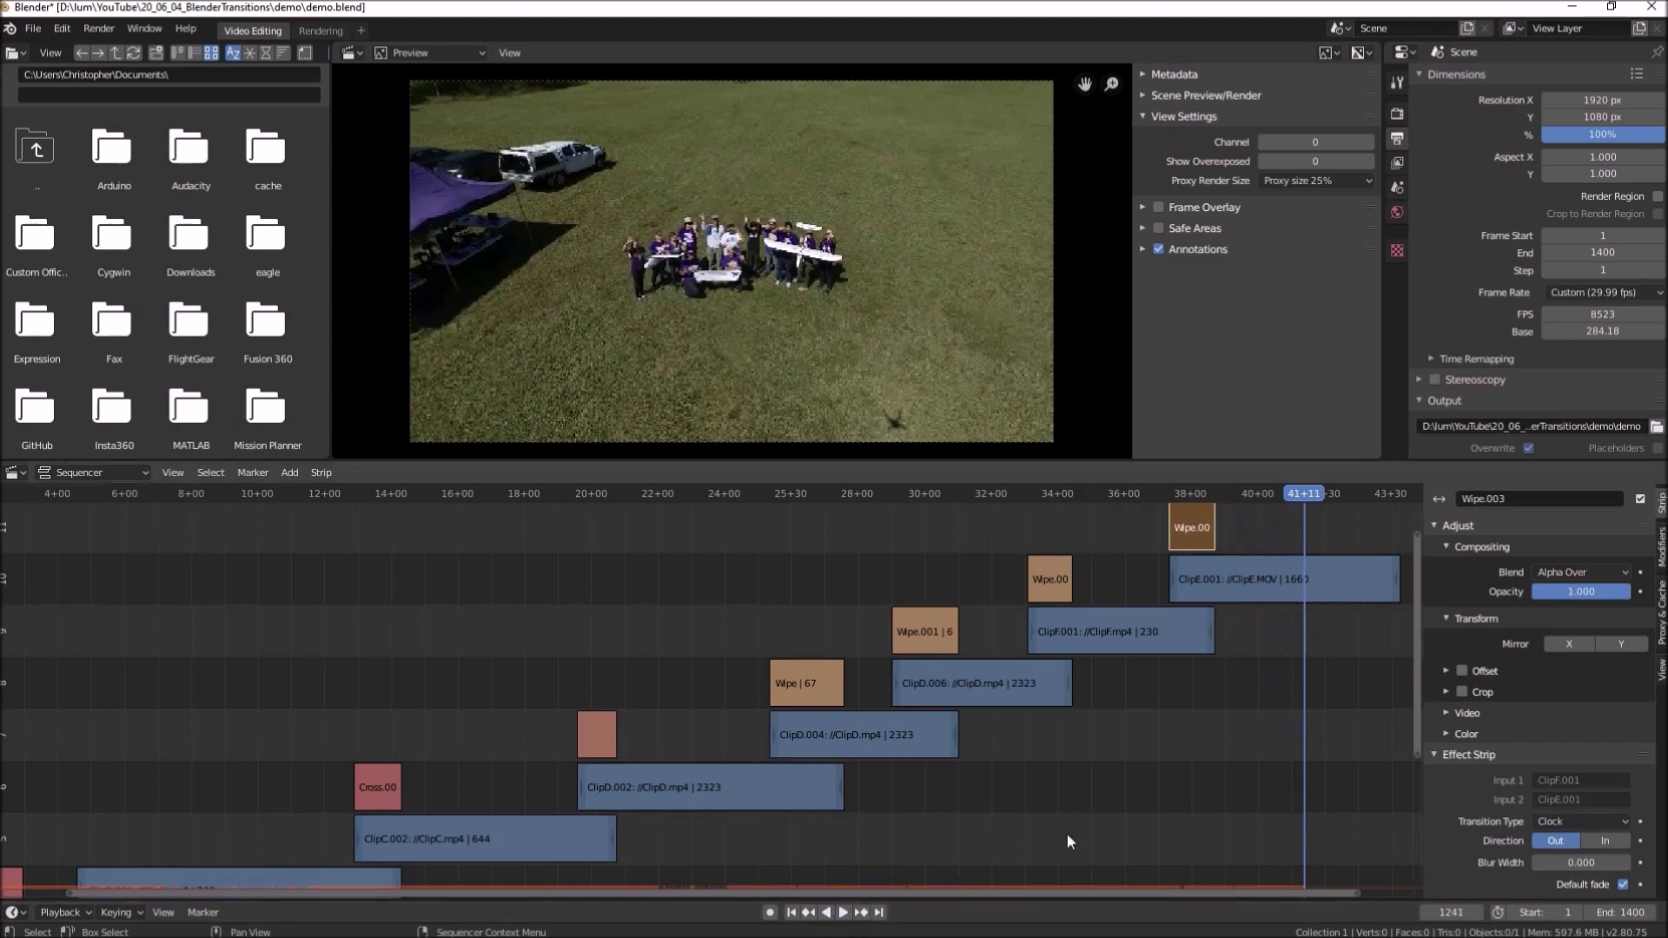
Look over the arranged strips and transitions, from the last wipe back to the opening black background and forward again
left_click_drag(1414, 674, 1425, 629)
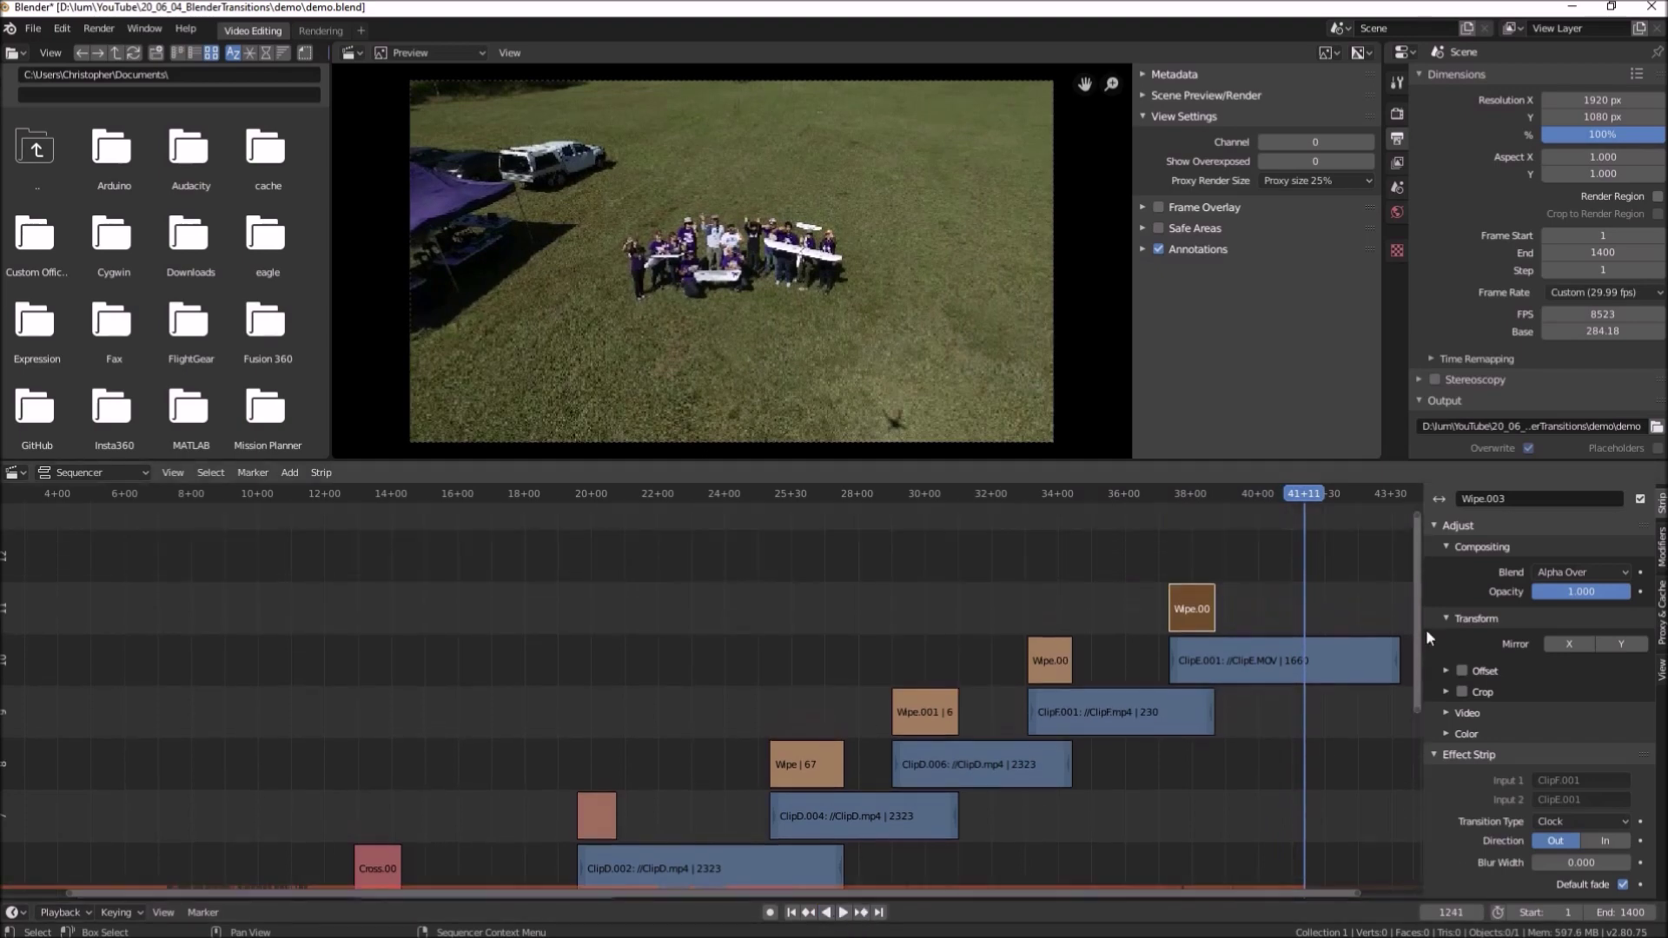
left_click(295, 476)
mouse_move(316, 693)
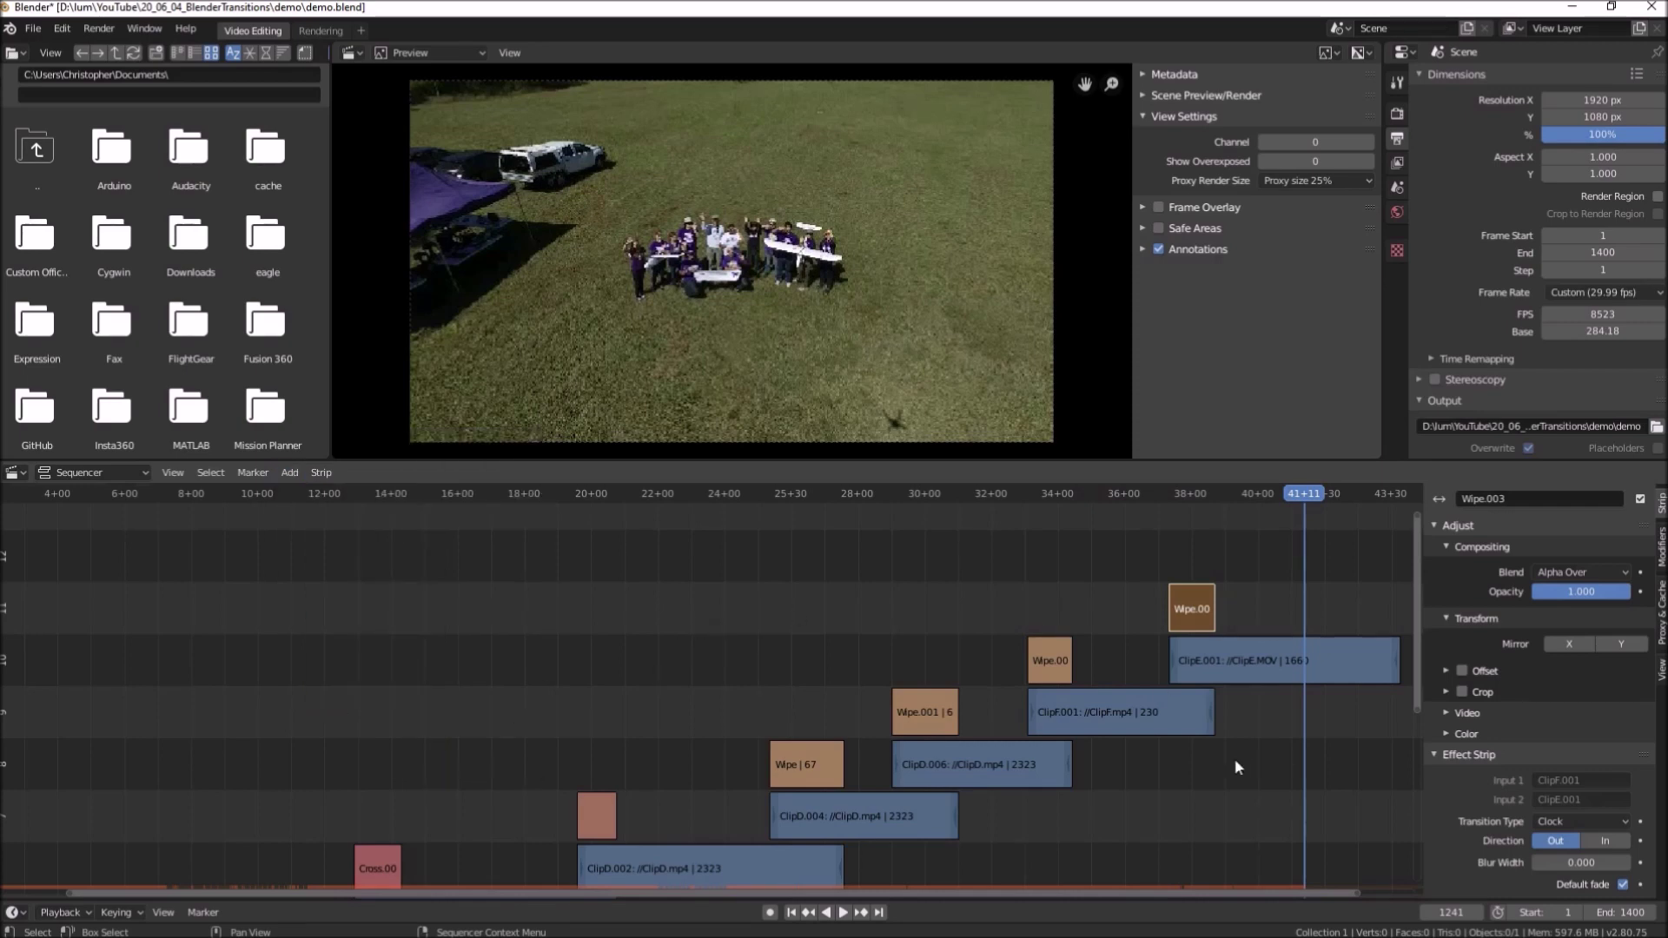
left_click_drag(1268, 899, 886, 850)
left_click_drag(1418, 662, 1406, 852)
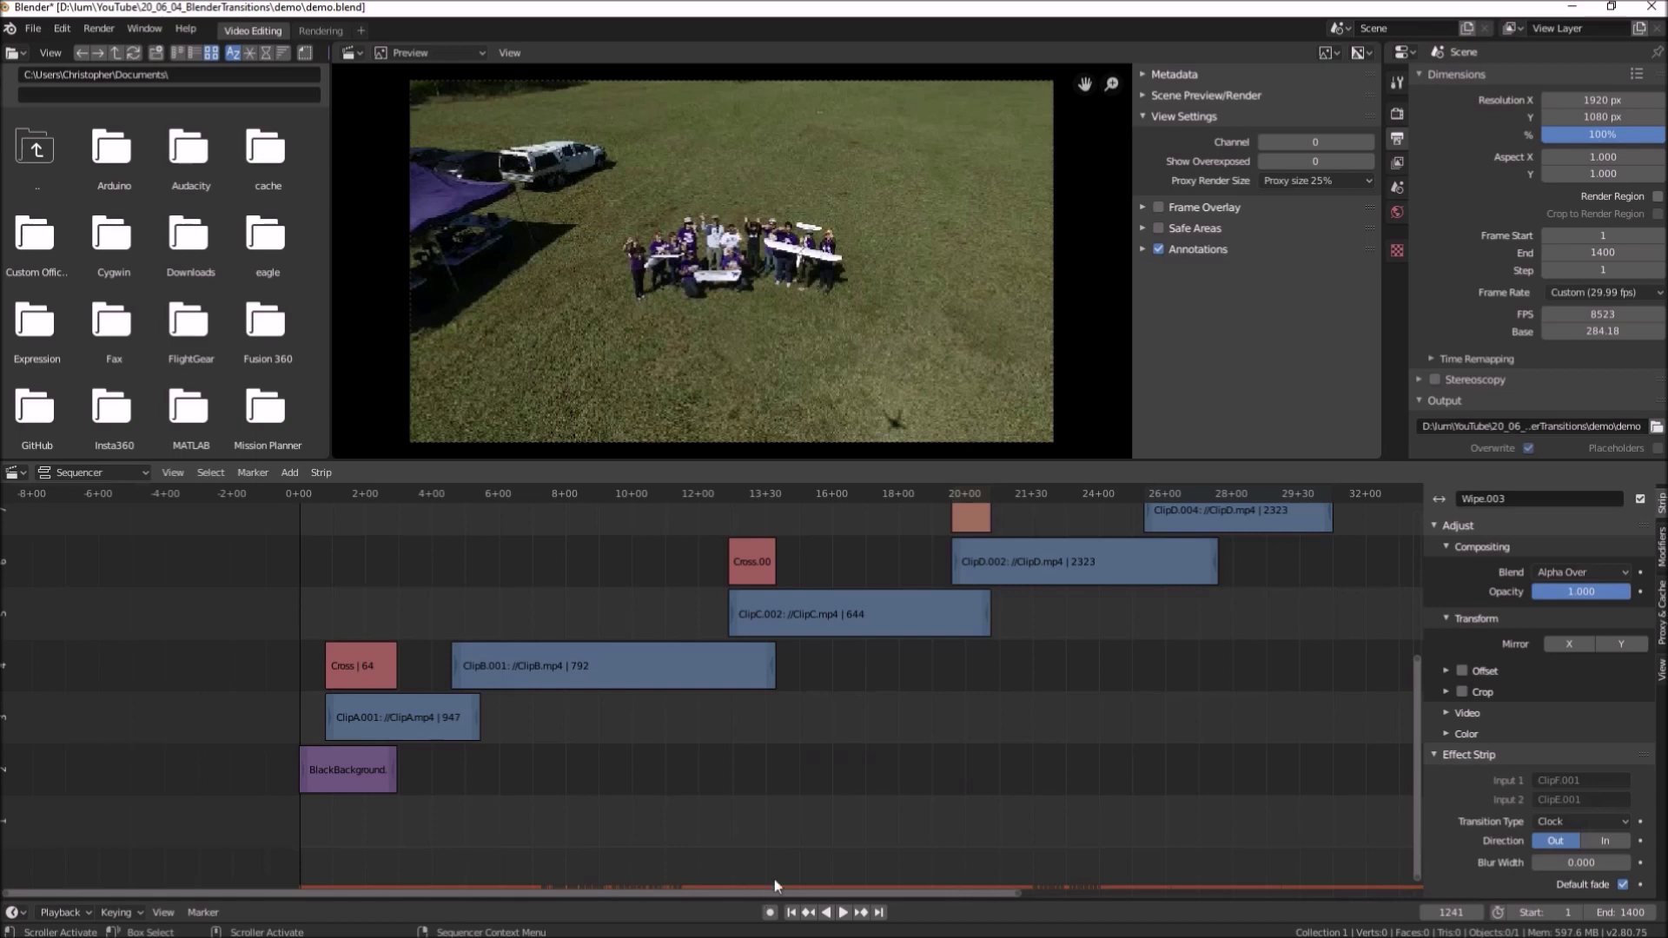
left_click_drag(773, 899, 1146, 900)
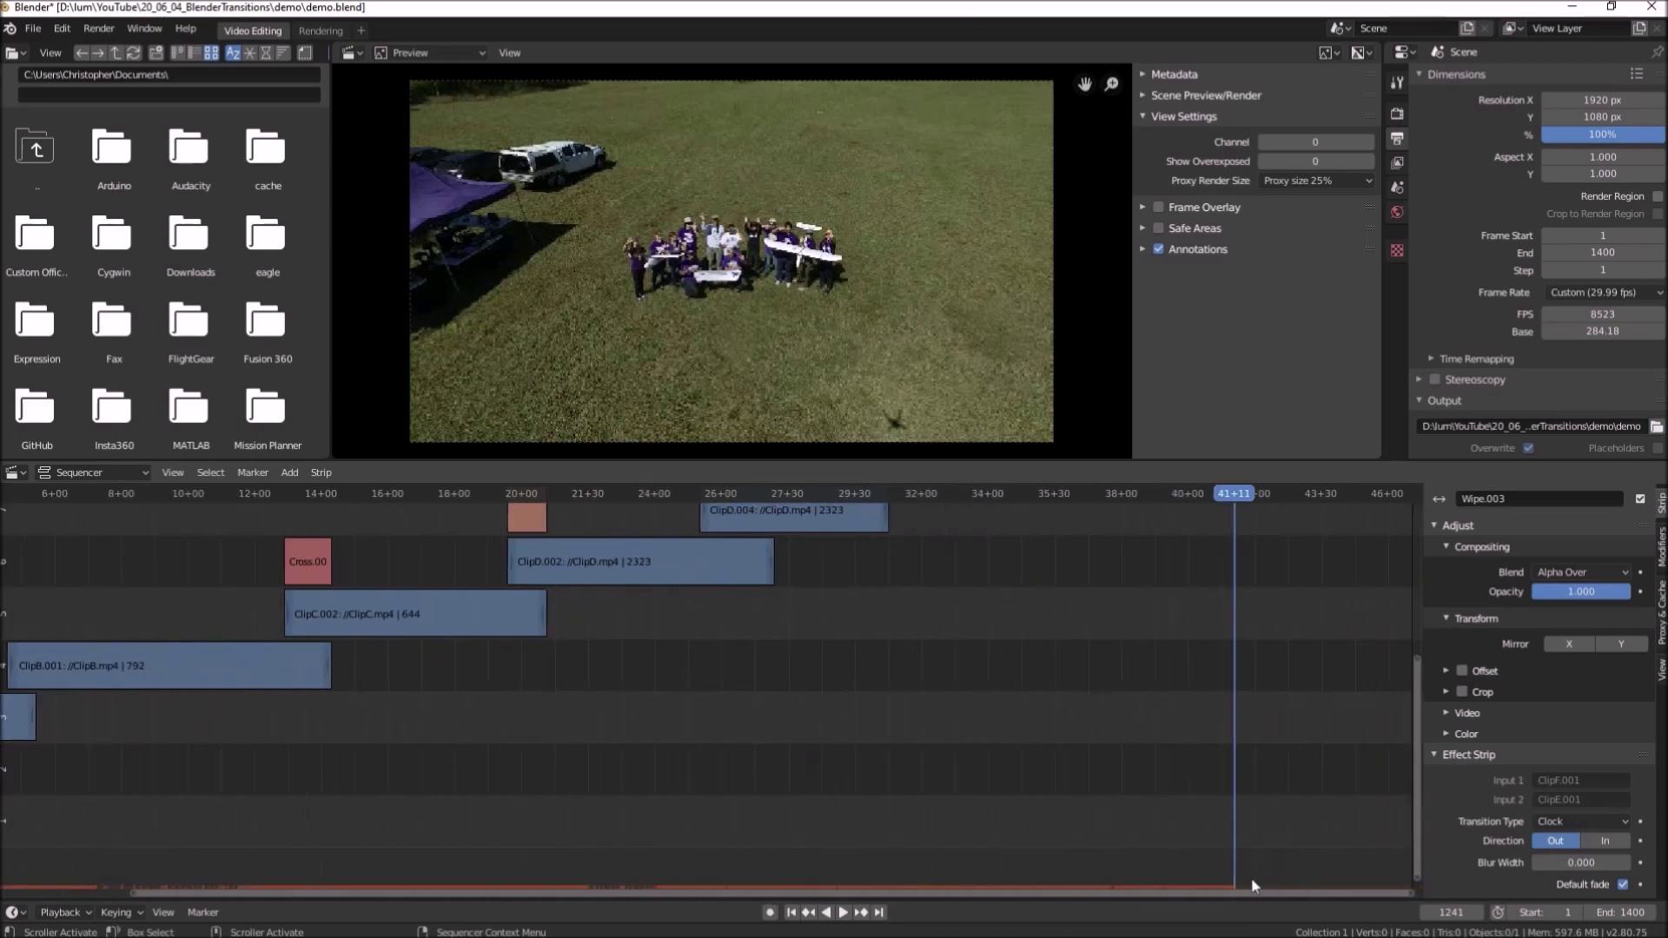
left_click_drag(1416, 825, 1425, 600)
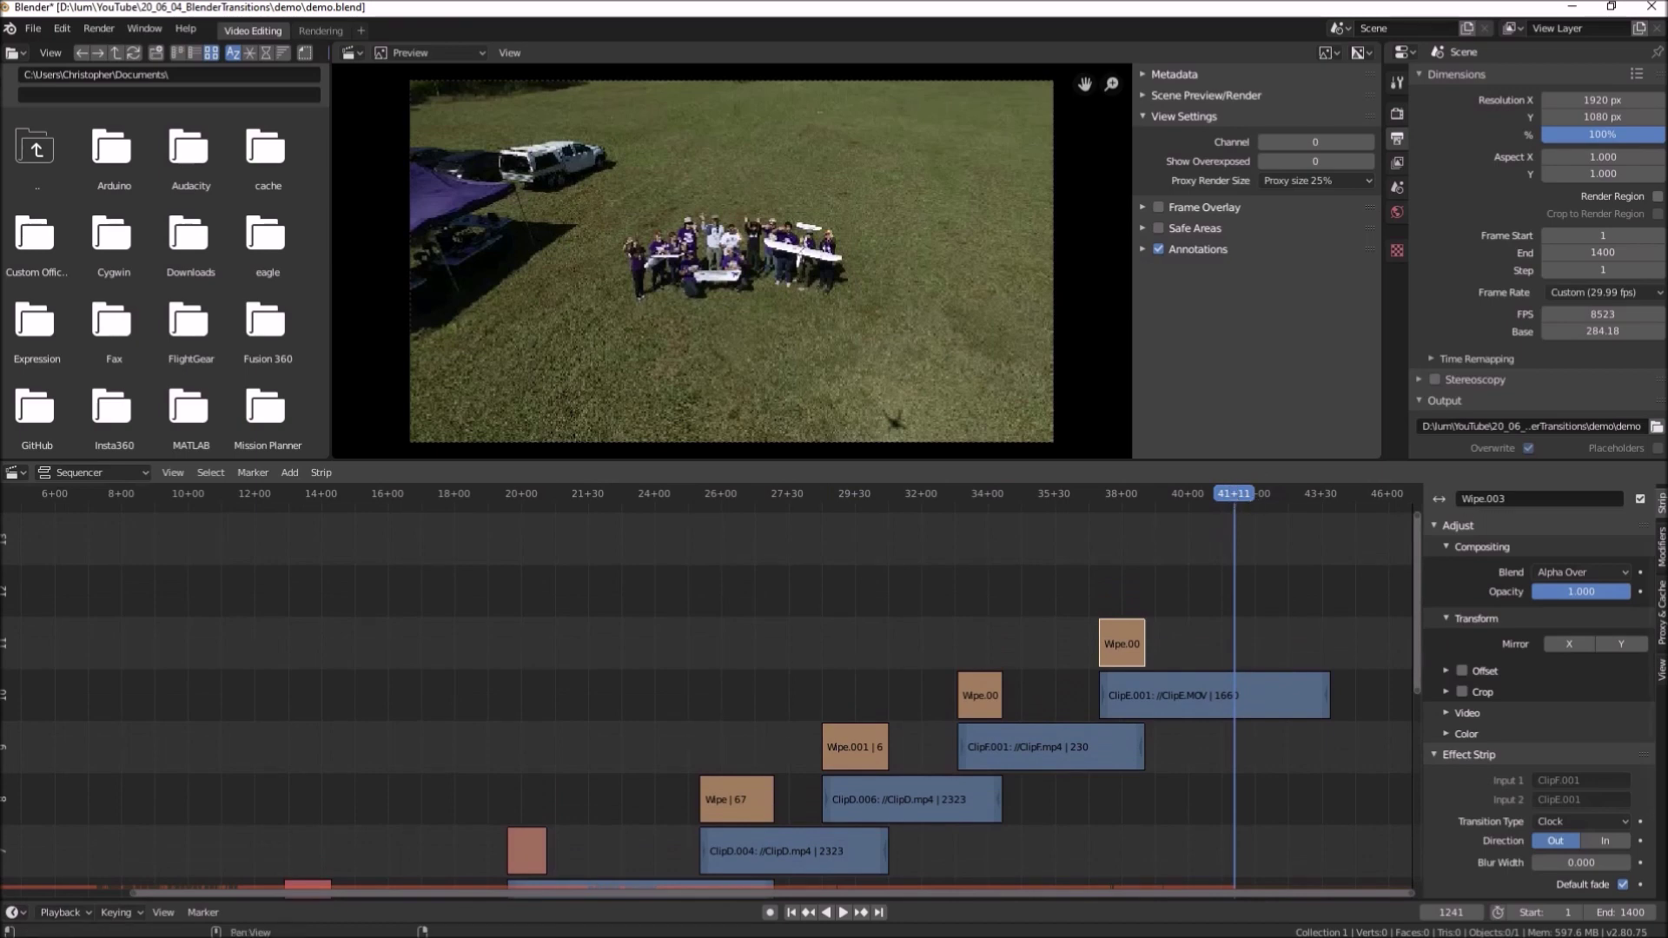
Switch to File Explorer, check the WhiteBackground.jpg image in the demo folder, and return to Blender
key("alt+Tab")
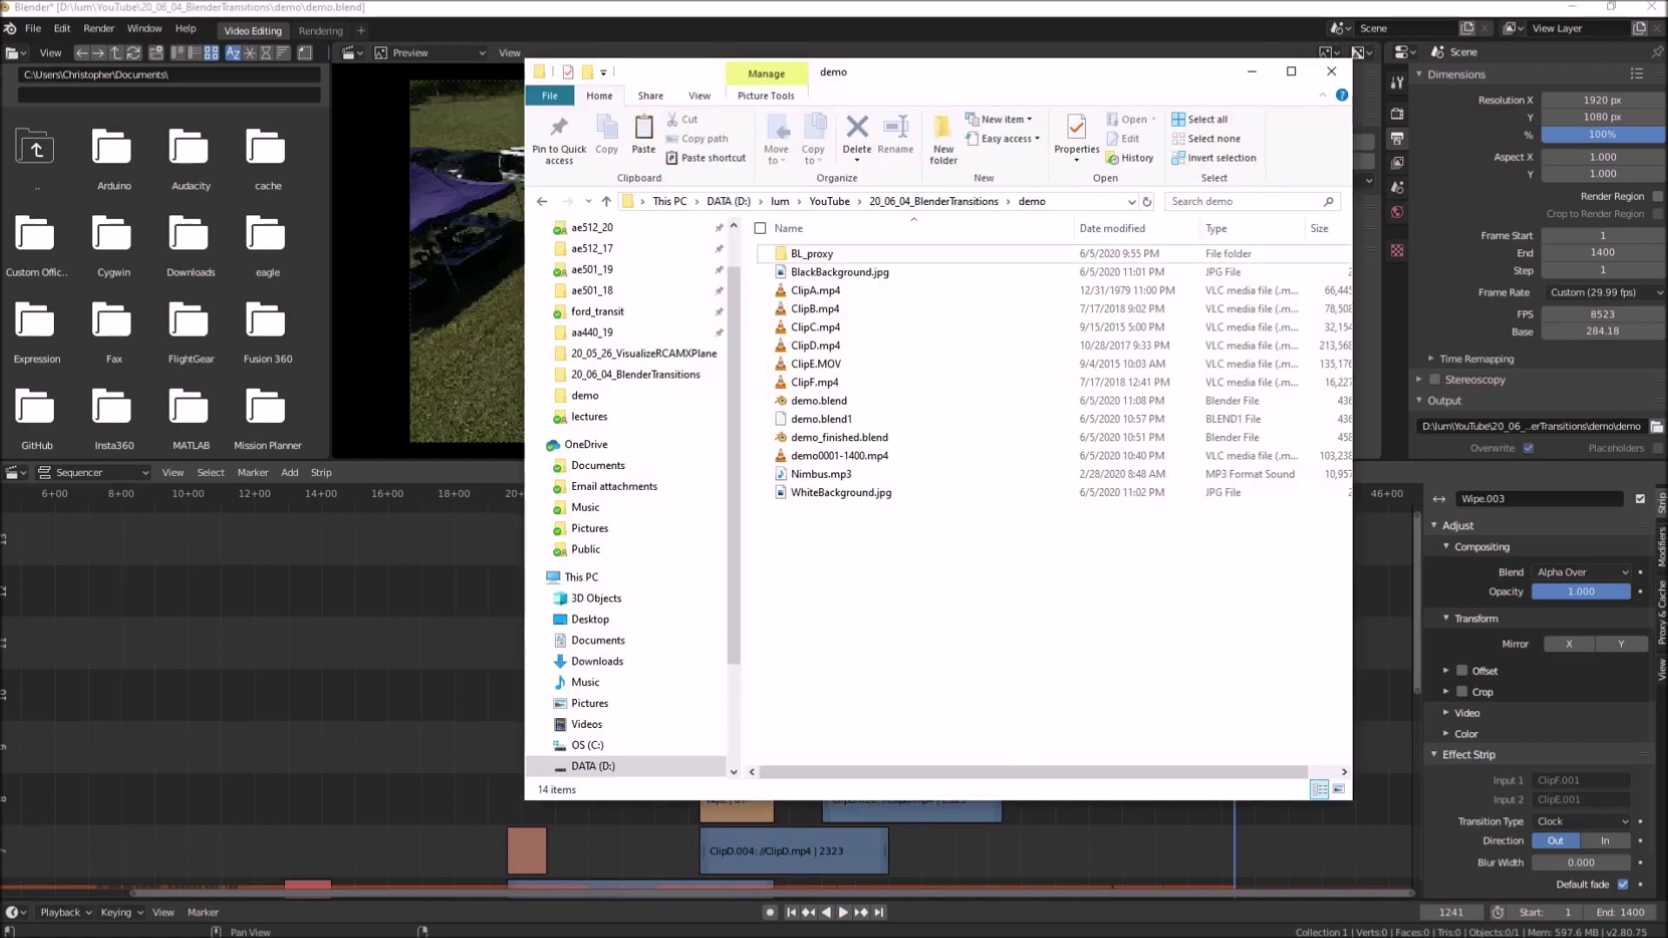
left_click(856, 497)
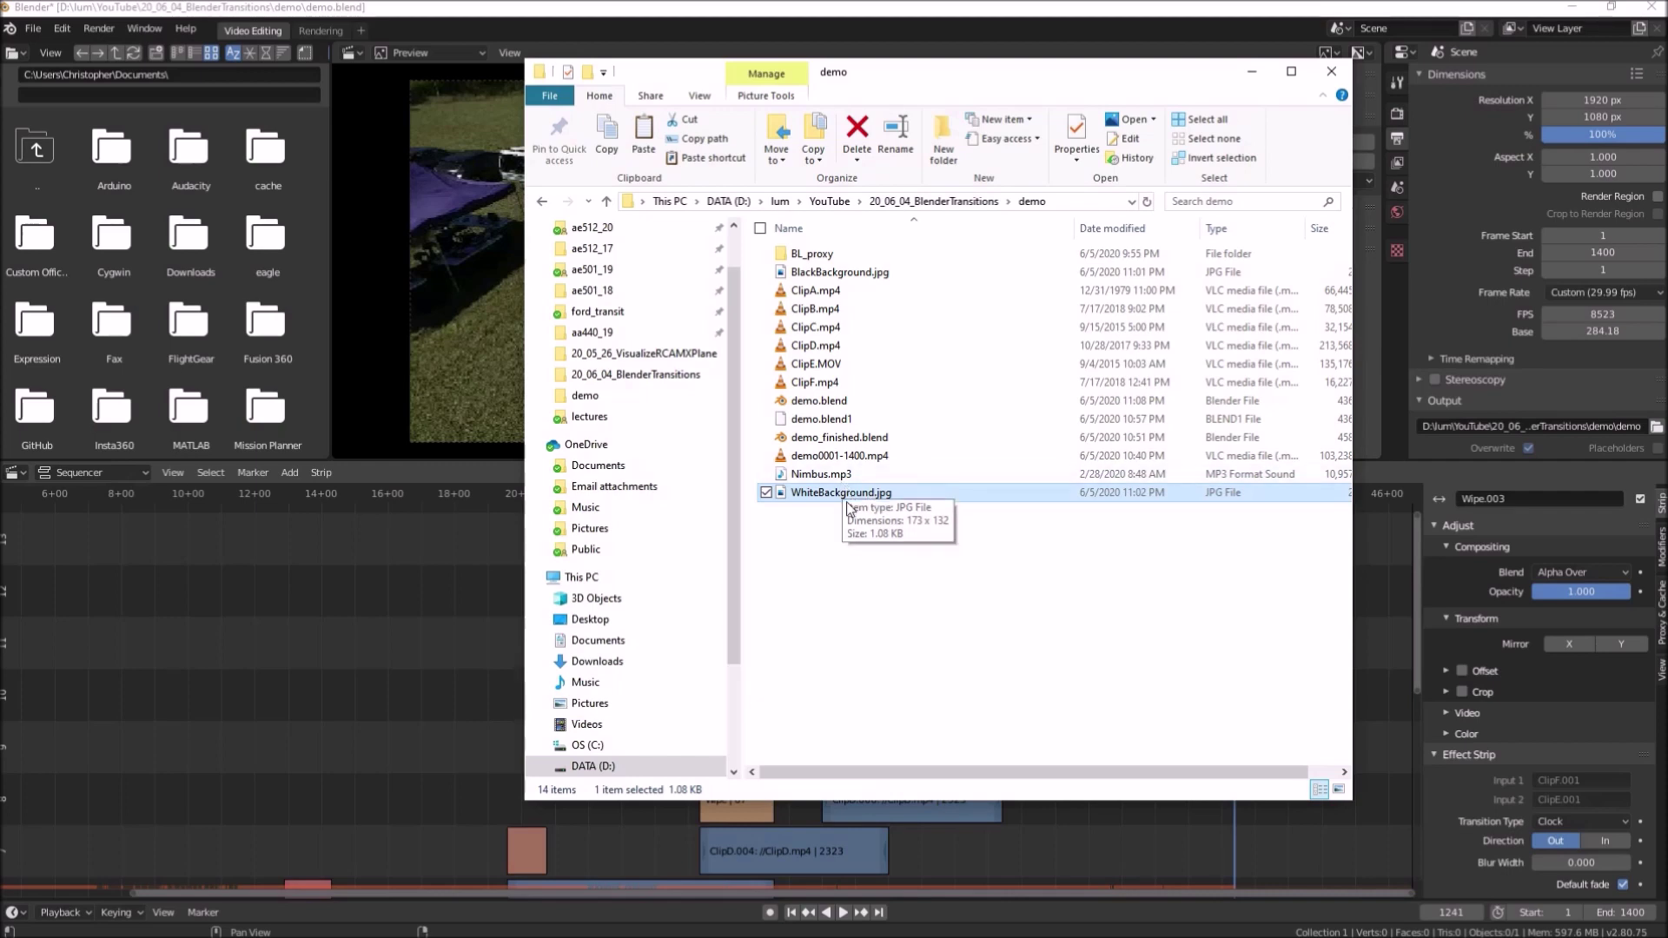
left_click(1416, 614)
Add WhiteBackground.jpg as an image strip starting at frame 1257, near the end of the ClipE strip
left_click_drag(1221, 502, 1251, 501)
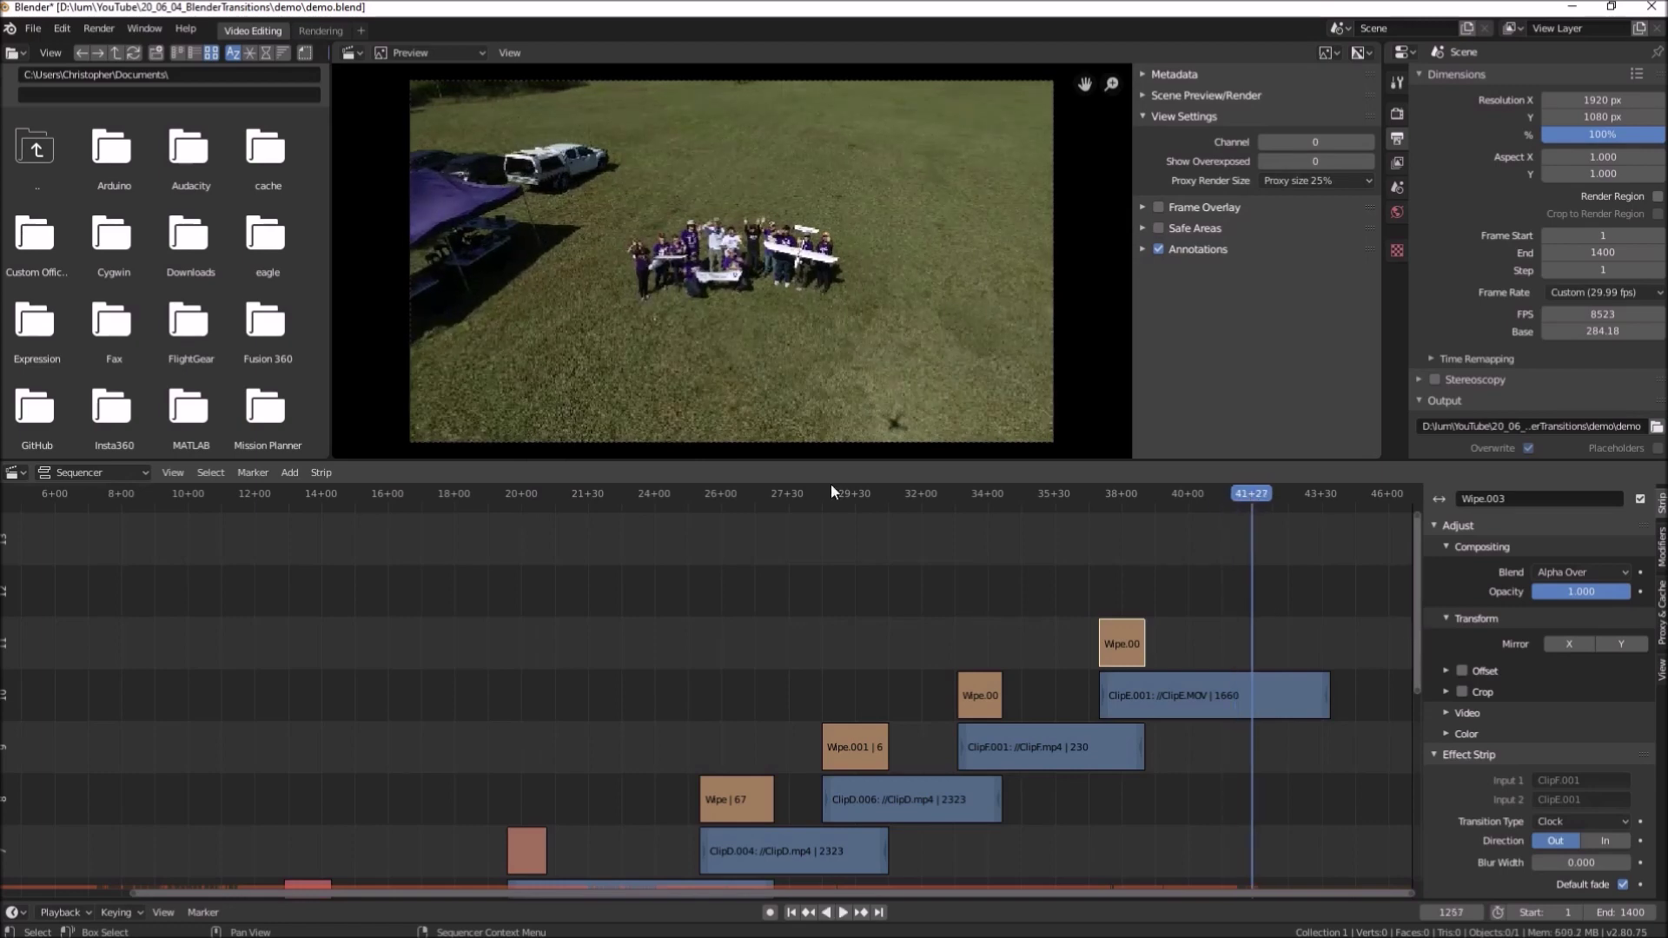
left_click(290, 471)
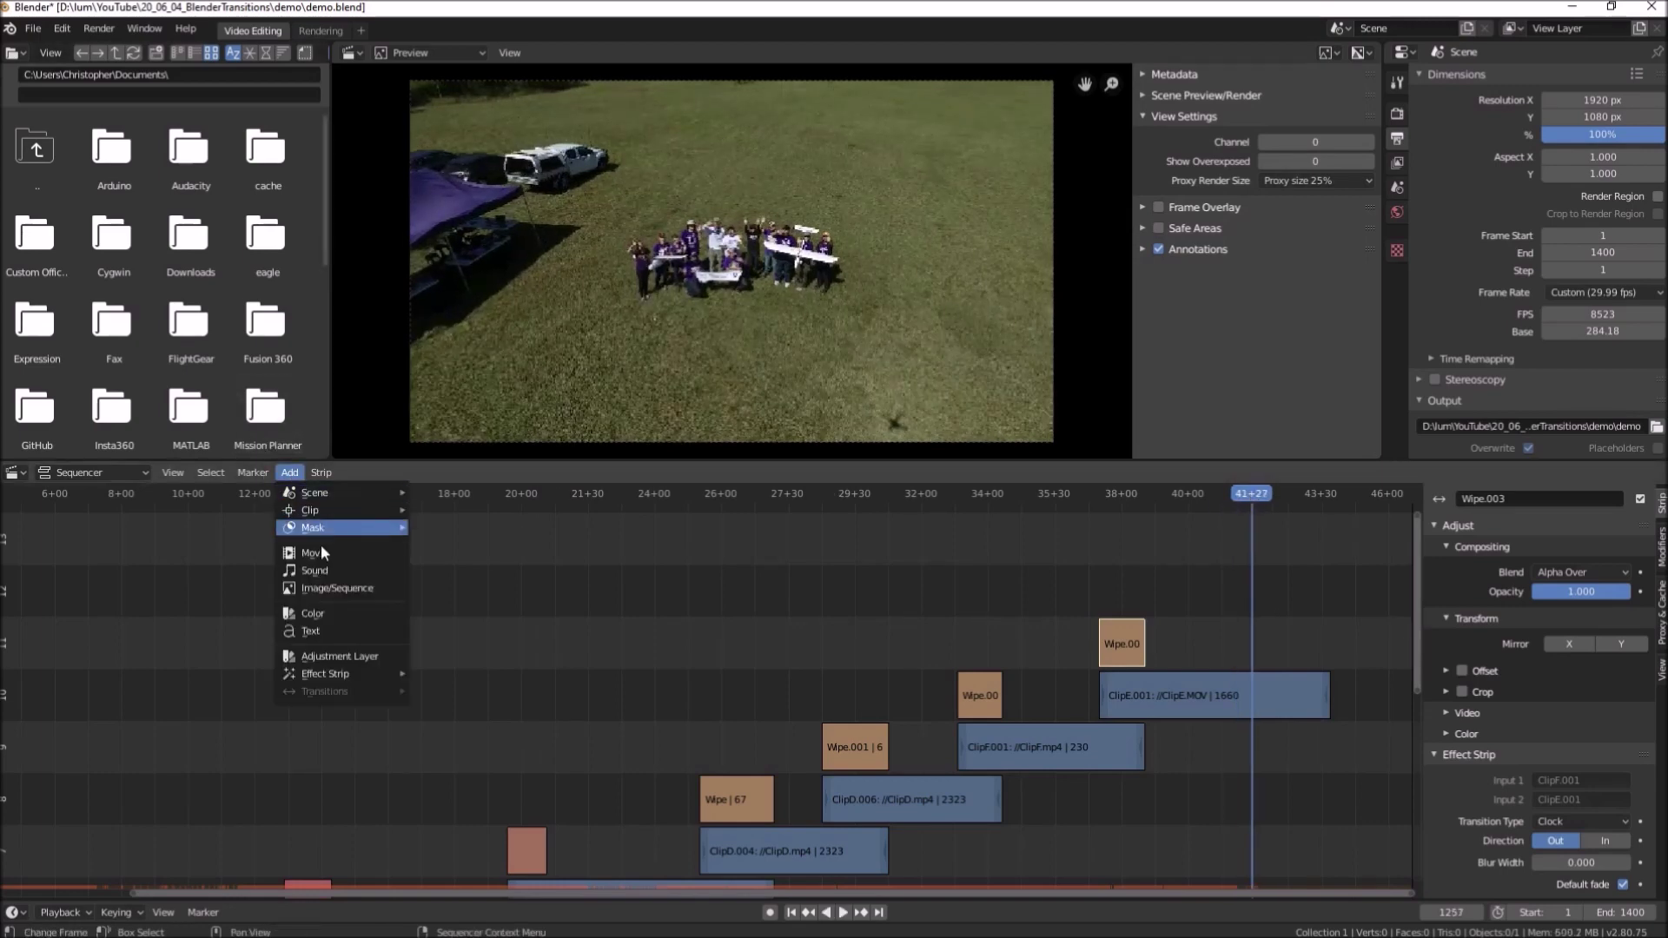
left_click(335, 590)
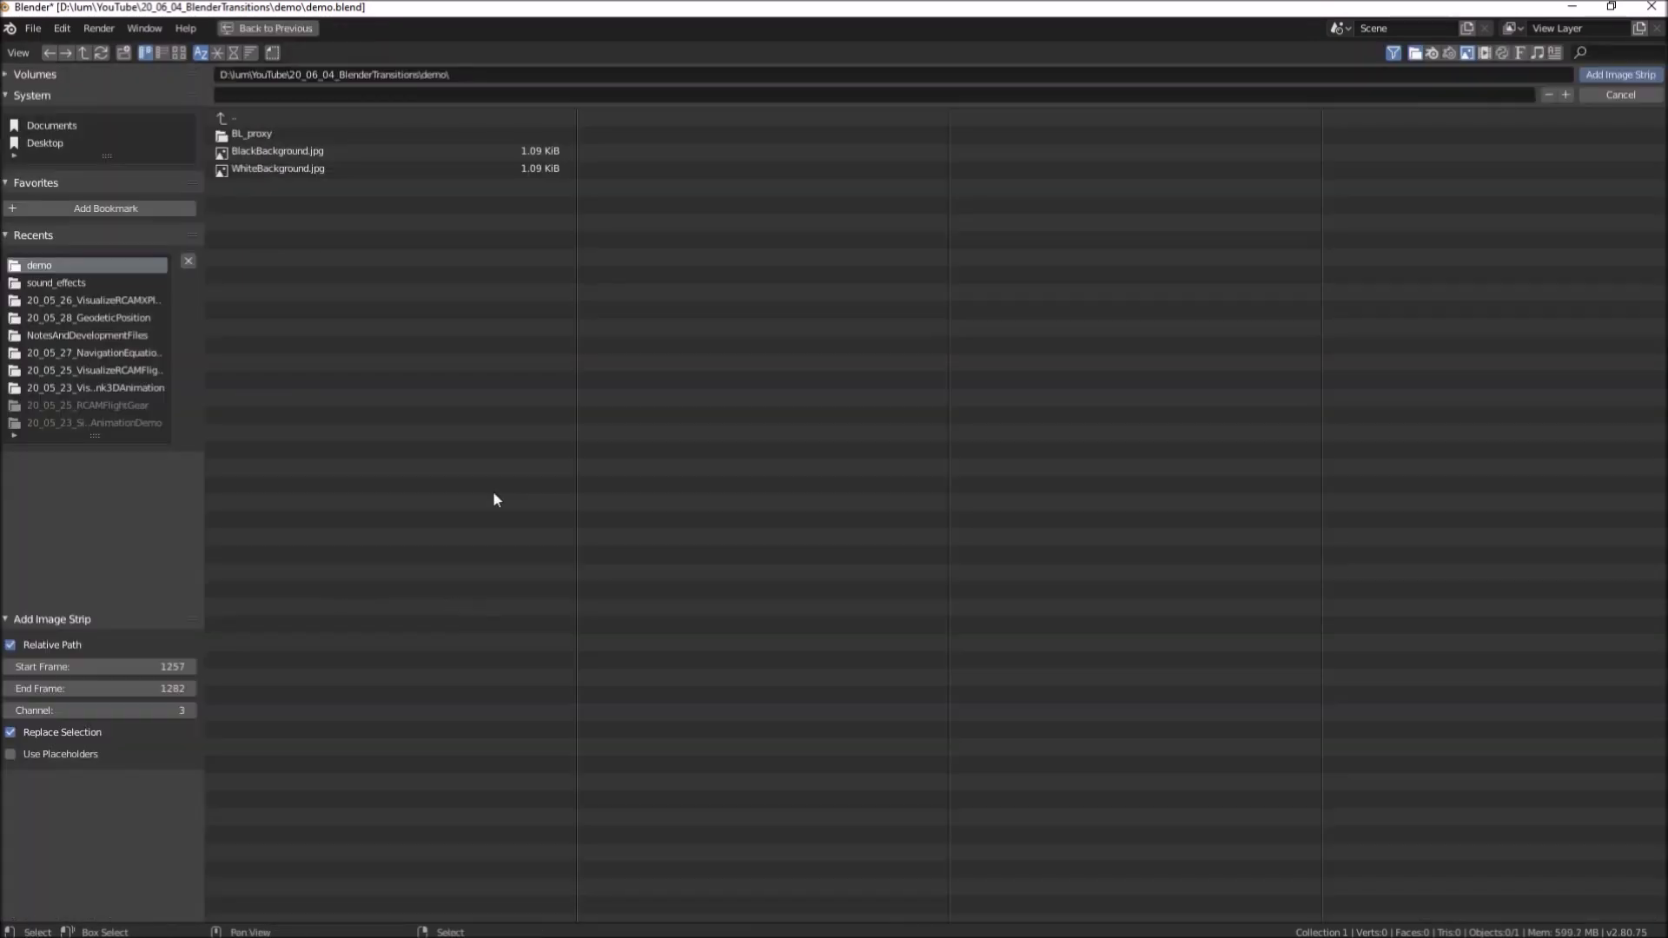
left_click(255, 166)
left_click(1609, 75)
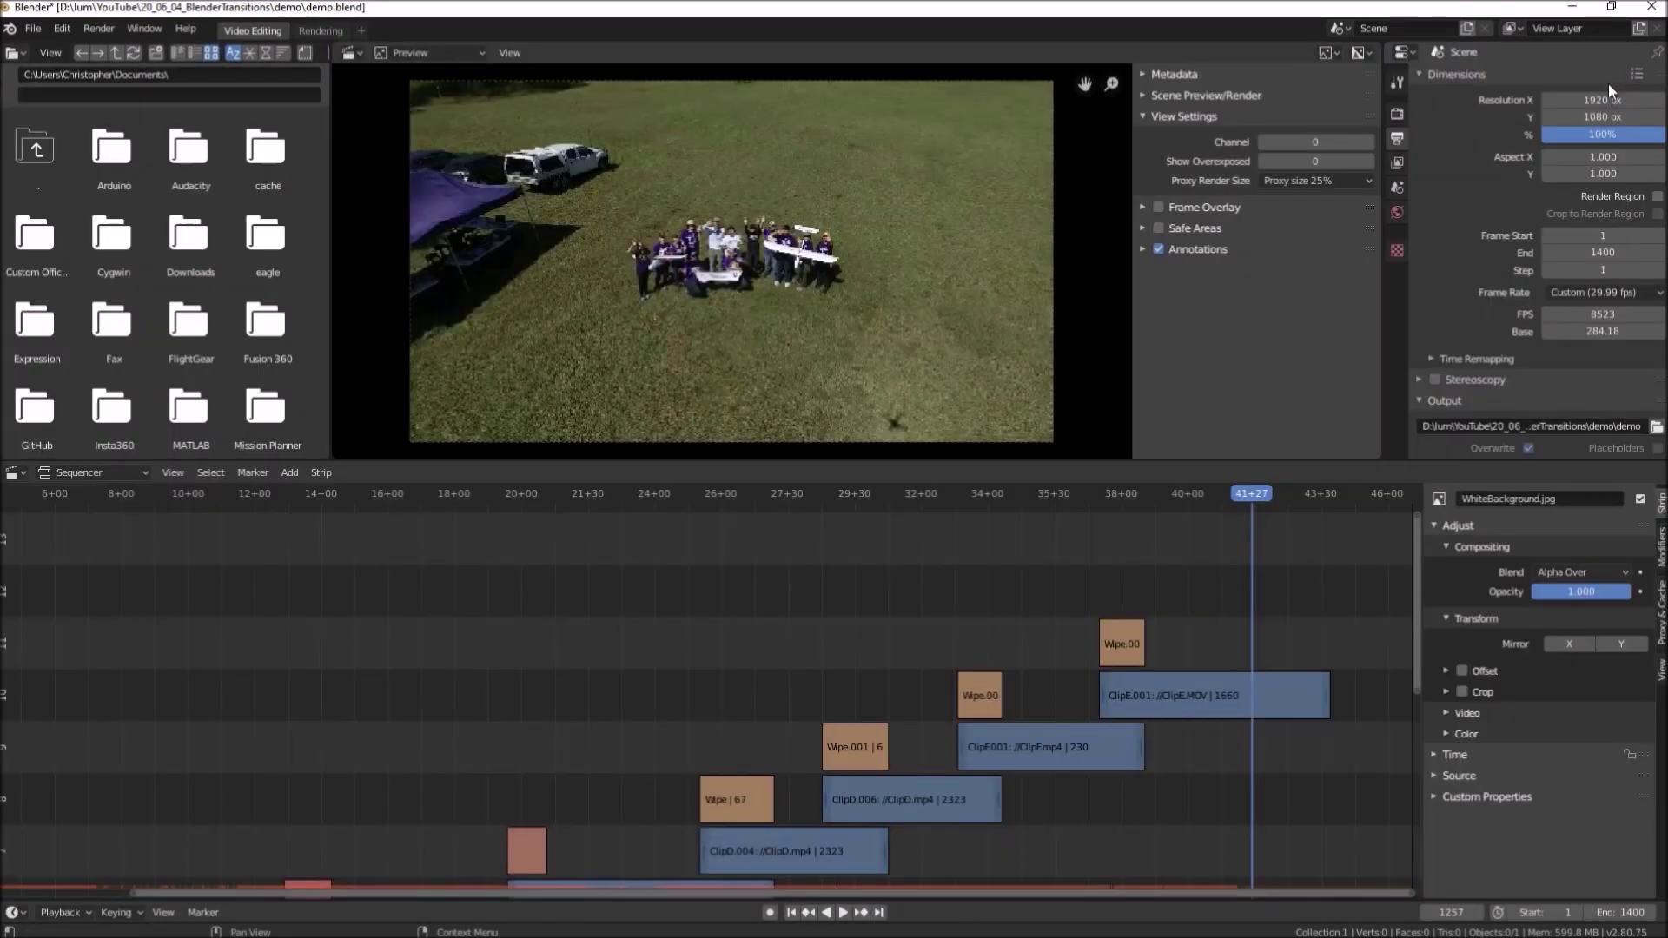
Move the WhiteBackground.jpg strip to the channel above ClipE, overlapping its end, and extend it to about frame 1387
left_click_drag(1420, 650, 1411, 773)
left_click_drag(1268, 799, 1273, 549)
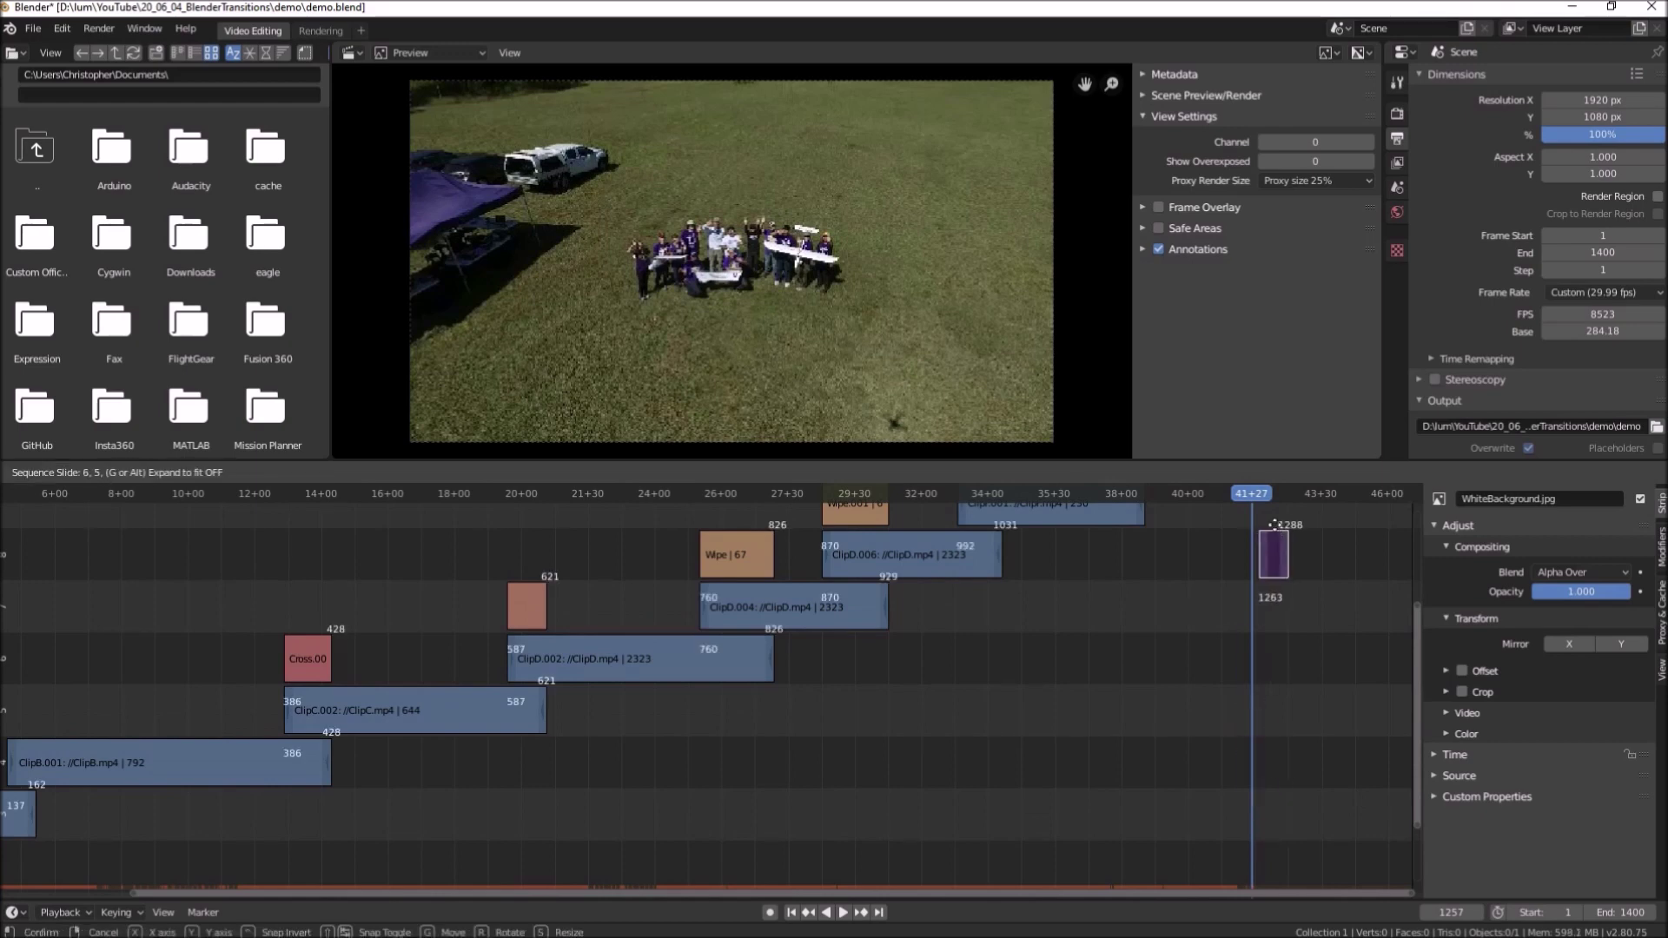
left_click_drag(1417, 639, 1417, 544)
left_click_drag(1275, 716, 1393, 544)
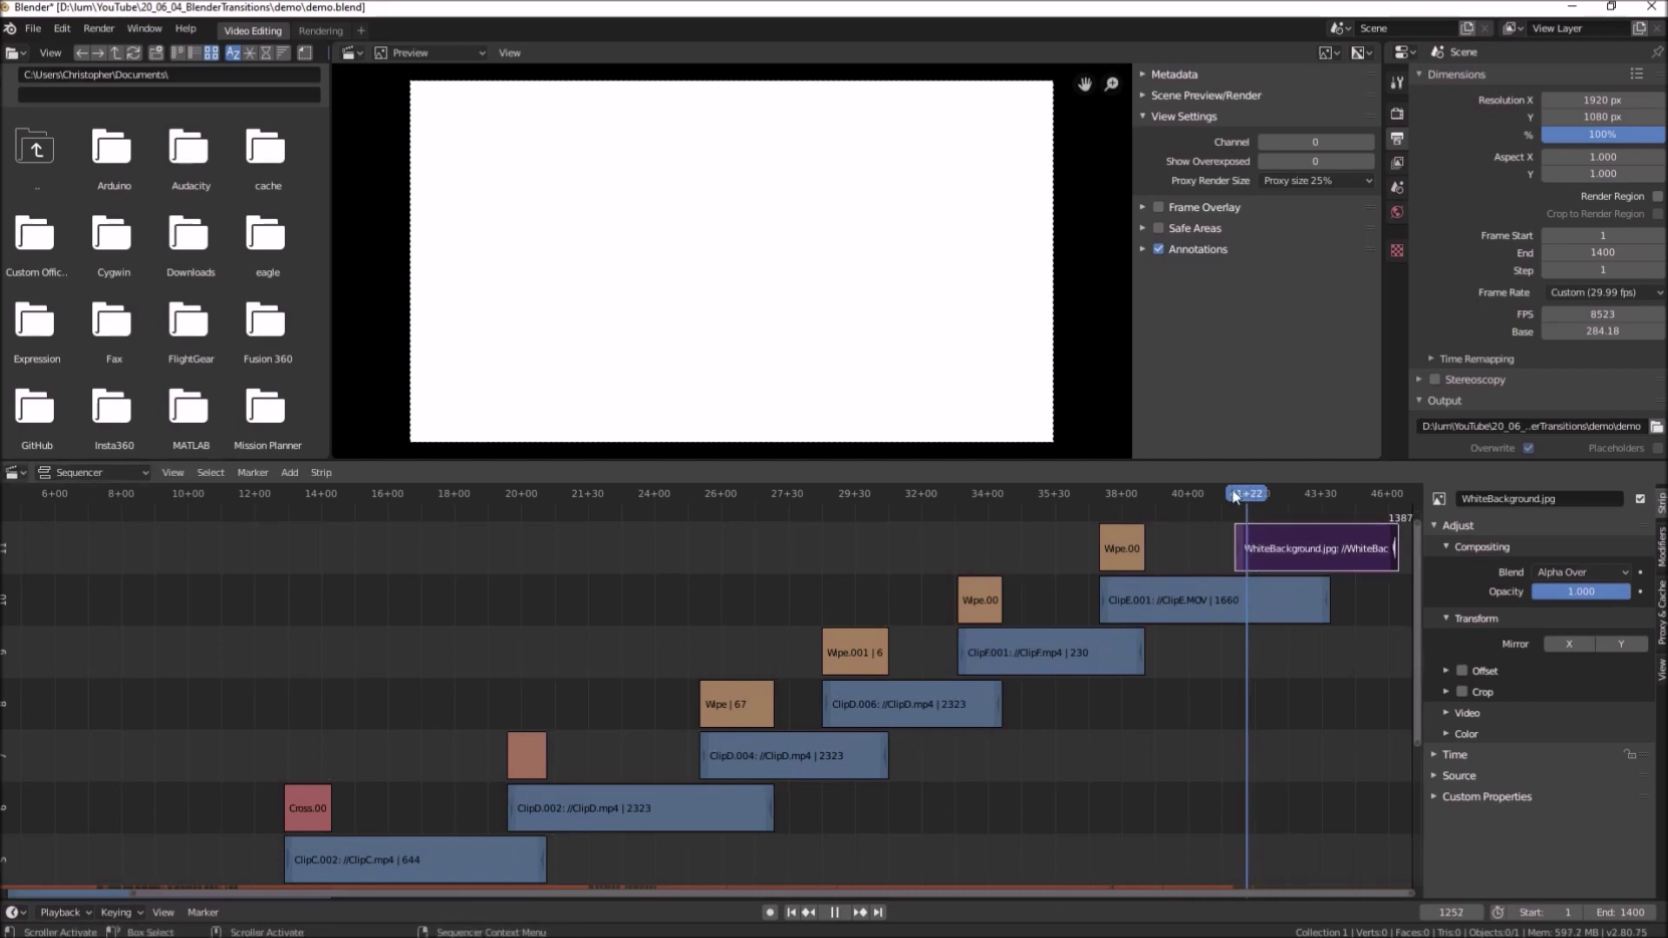
Add a Gamma Cross transition from the ClipE strip to the WhiteBackground.jpg strip and play through it from frame 1207
left_click_drag(1252, 494, 1196, 499)
left_click(1227, 611)
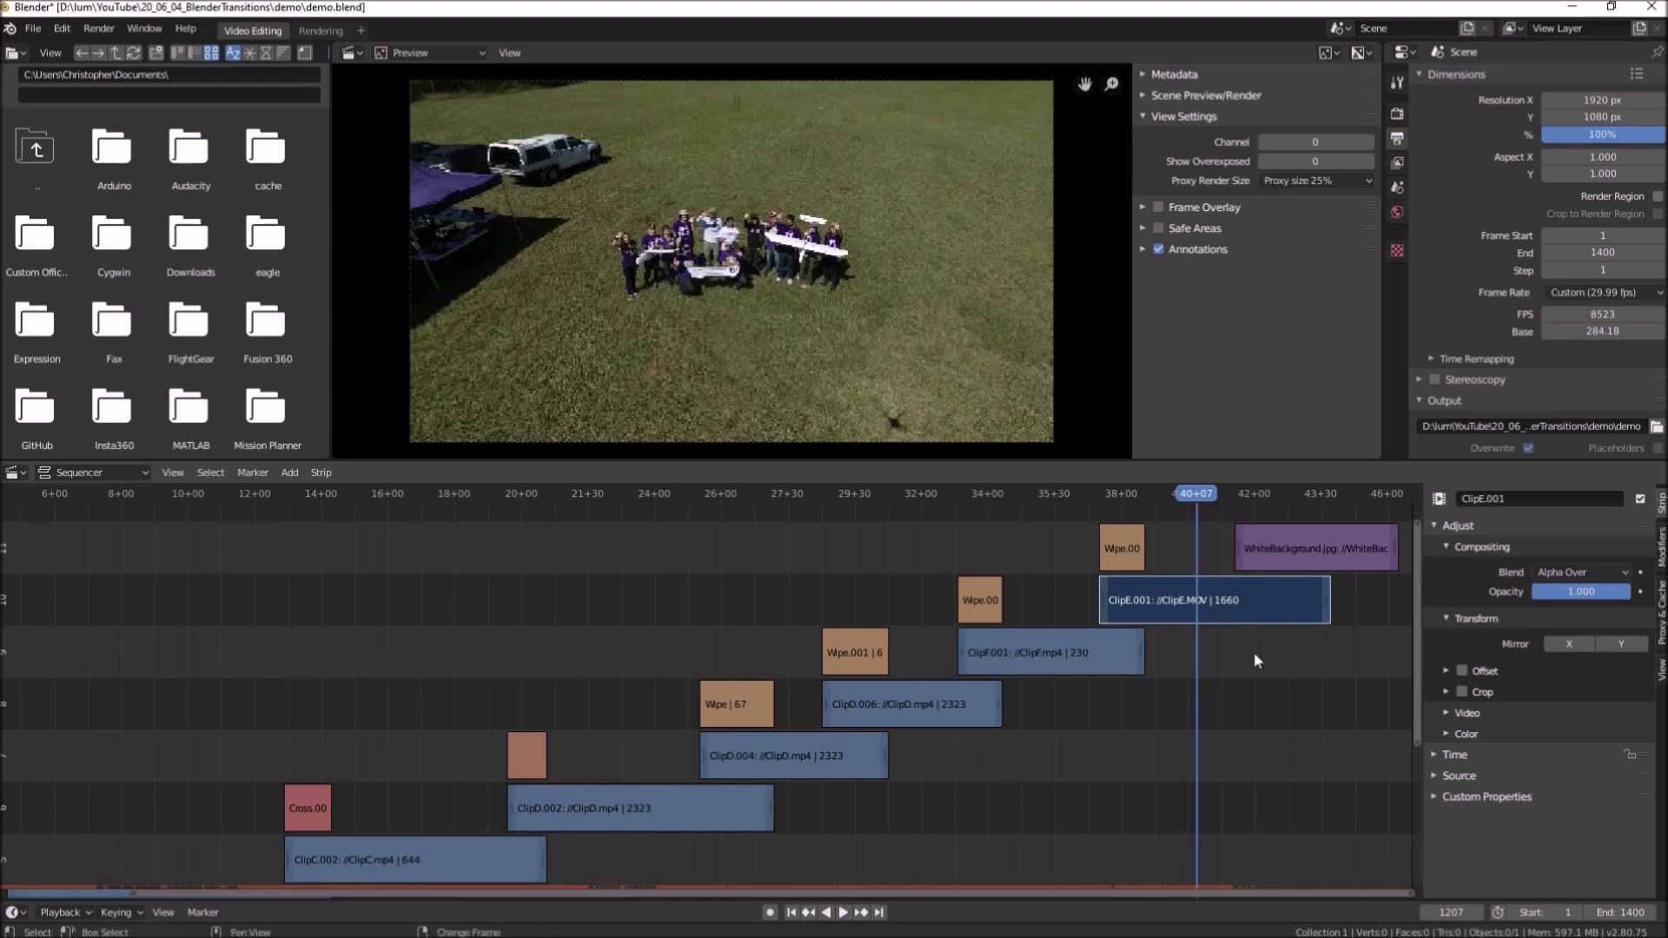
left_click(1305, 562)
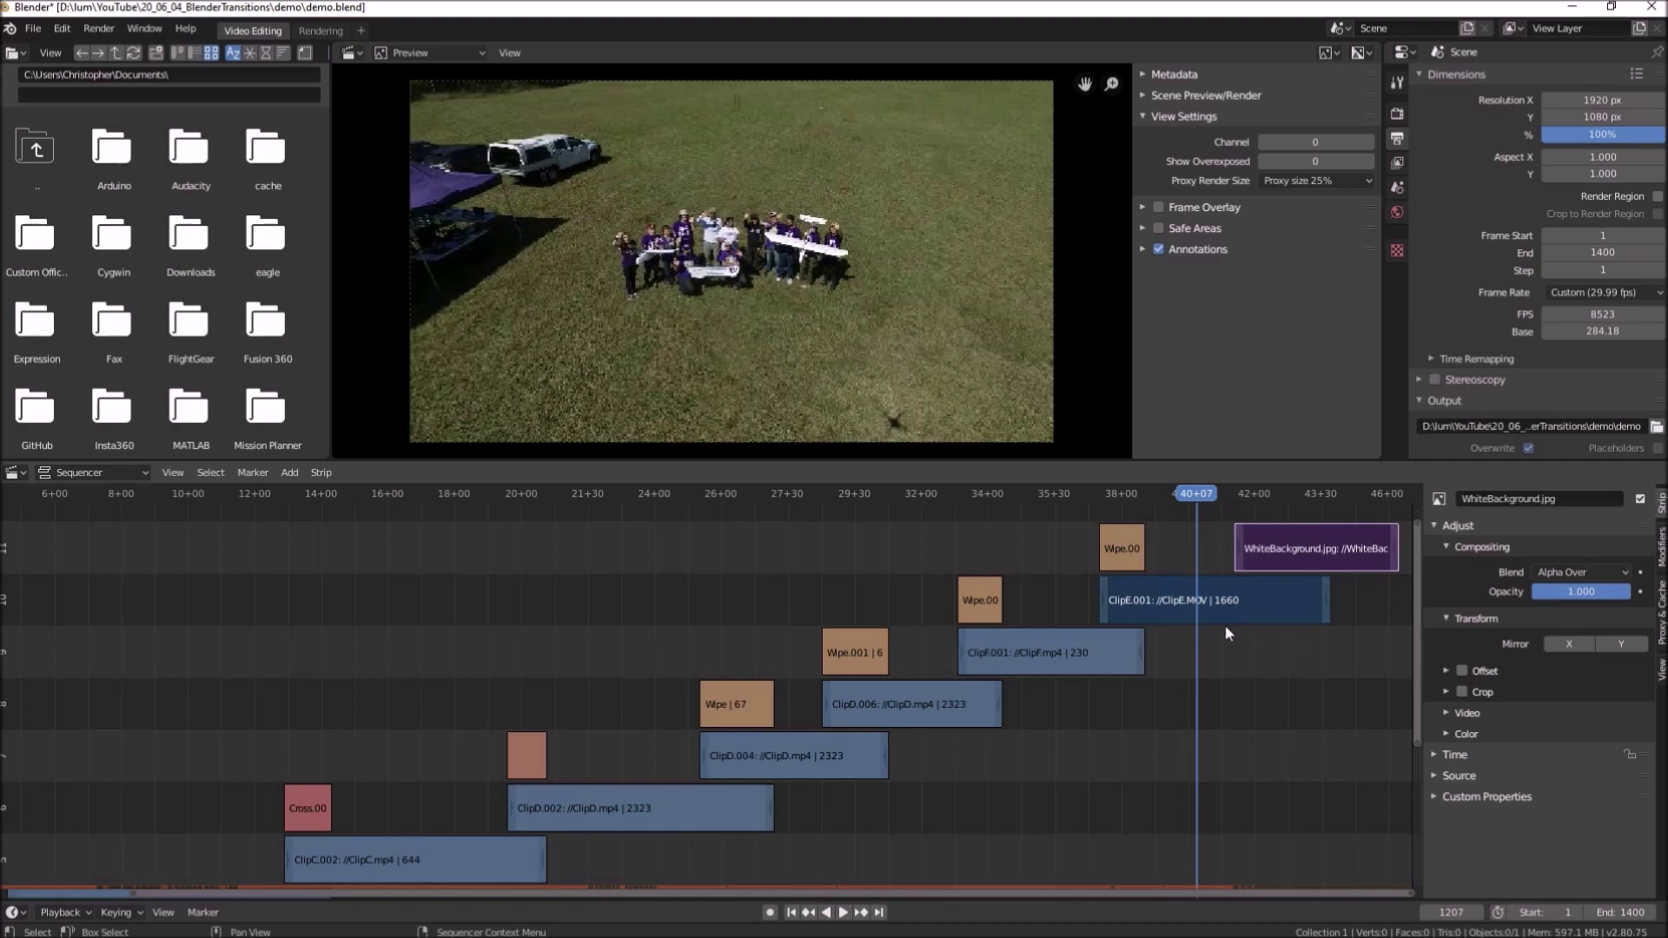
left_click(291, 472)
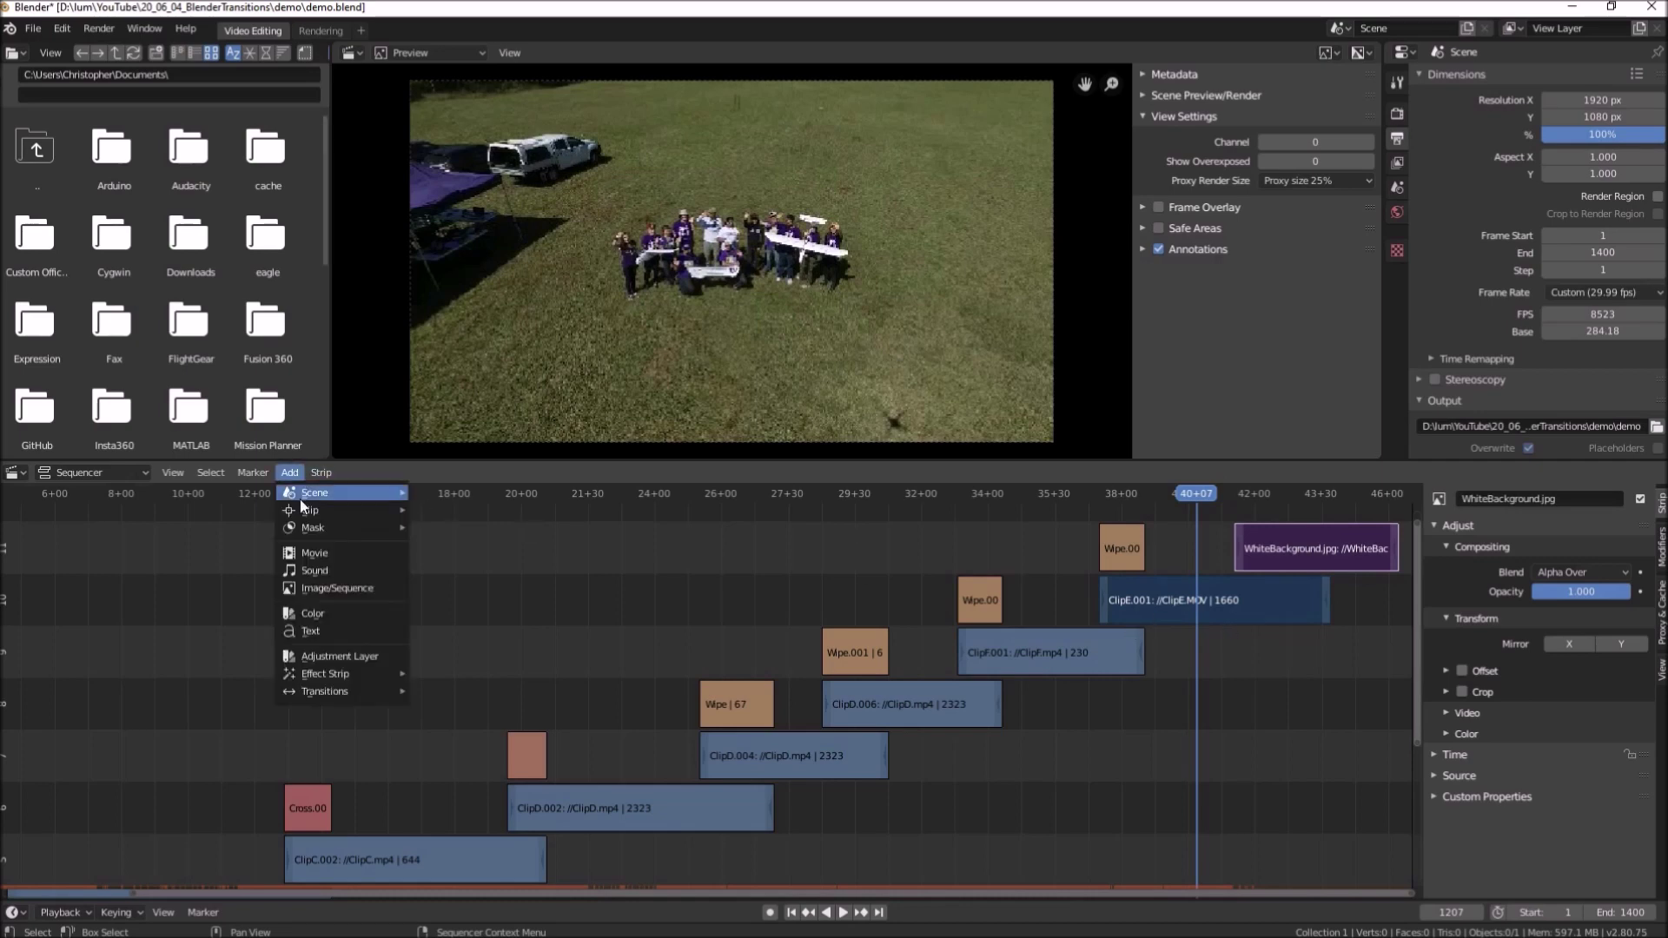
mouse_move(354, 691)
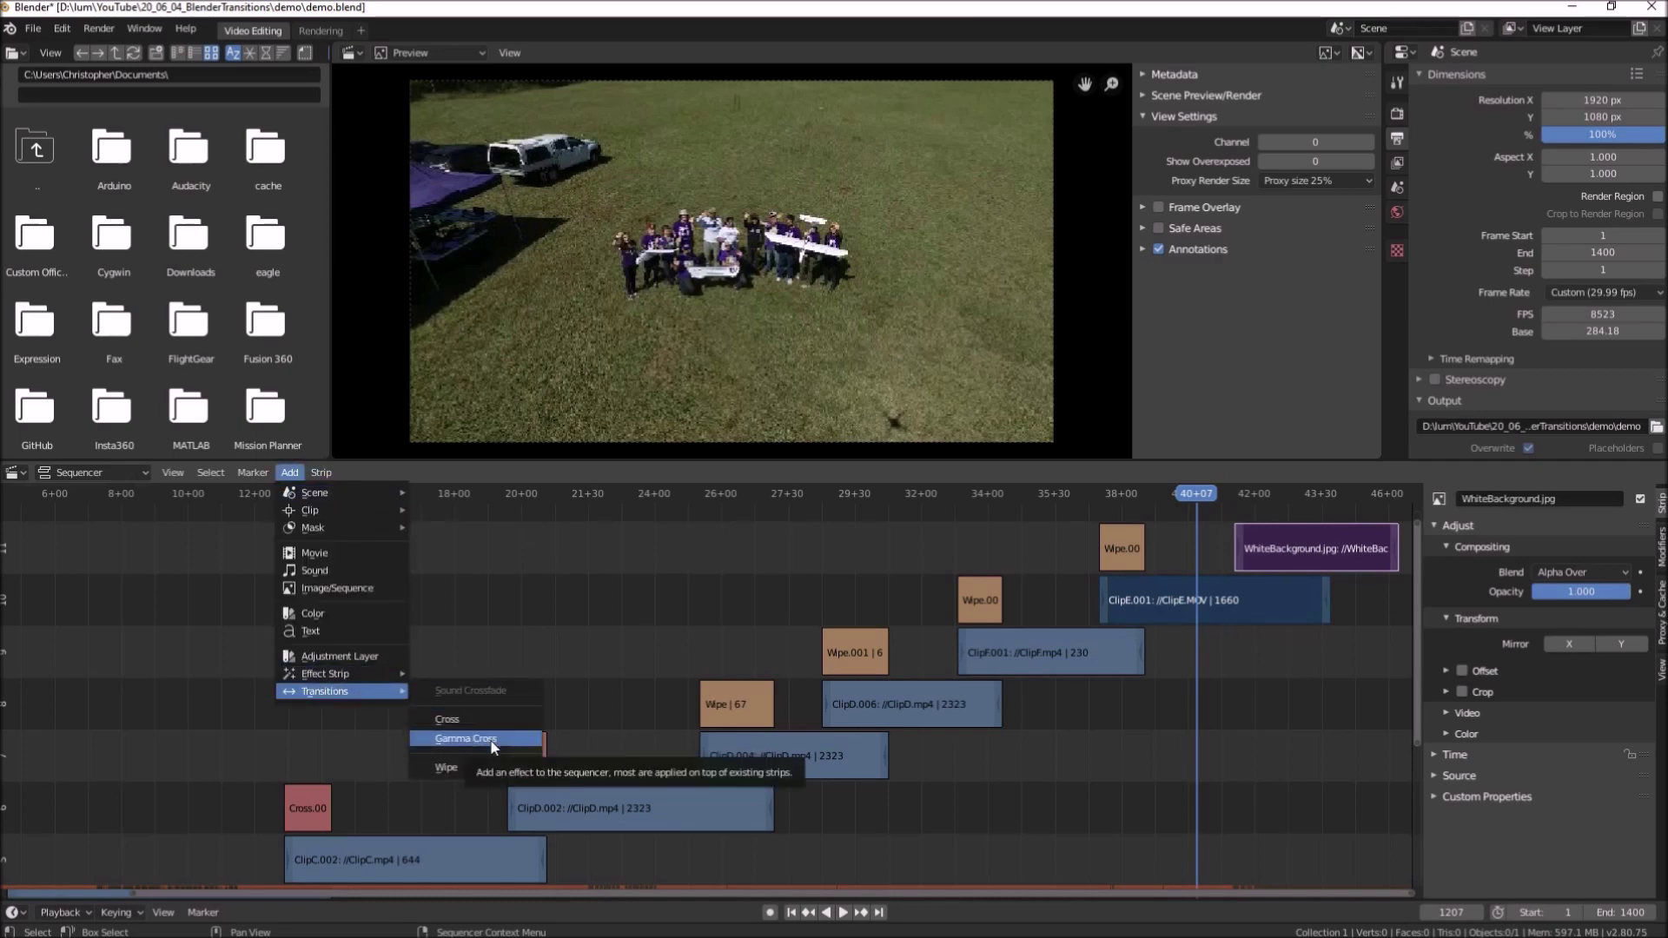
left_click(492, 740)
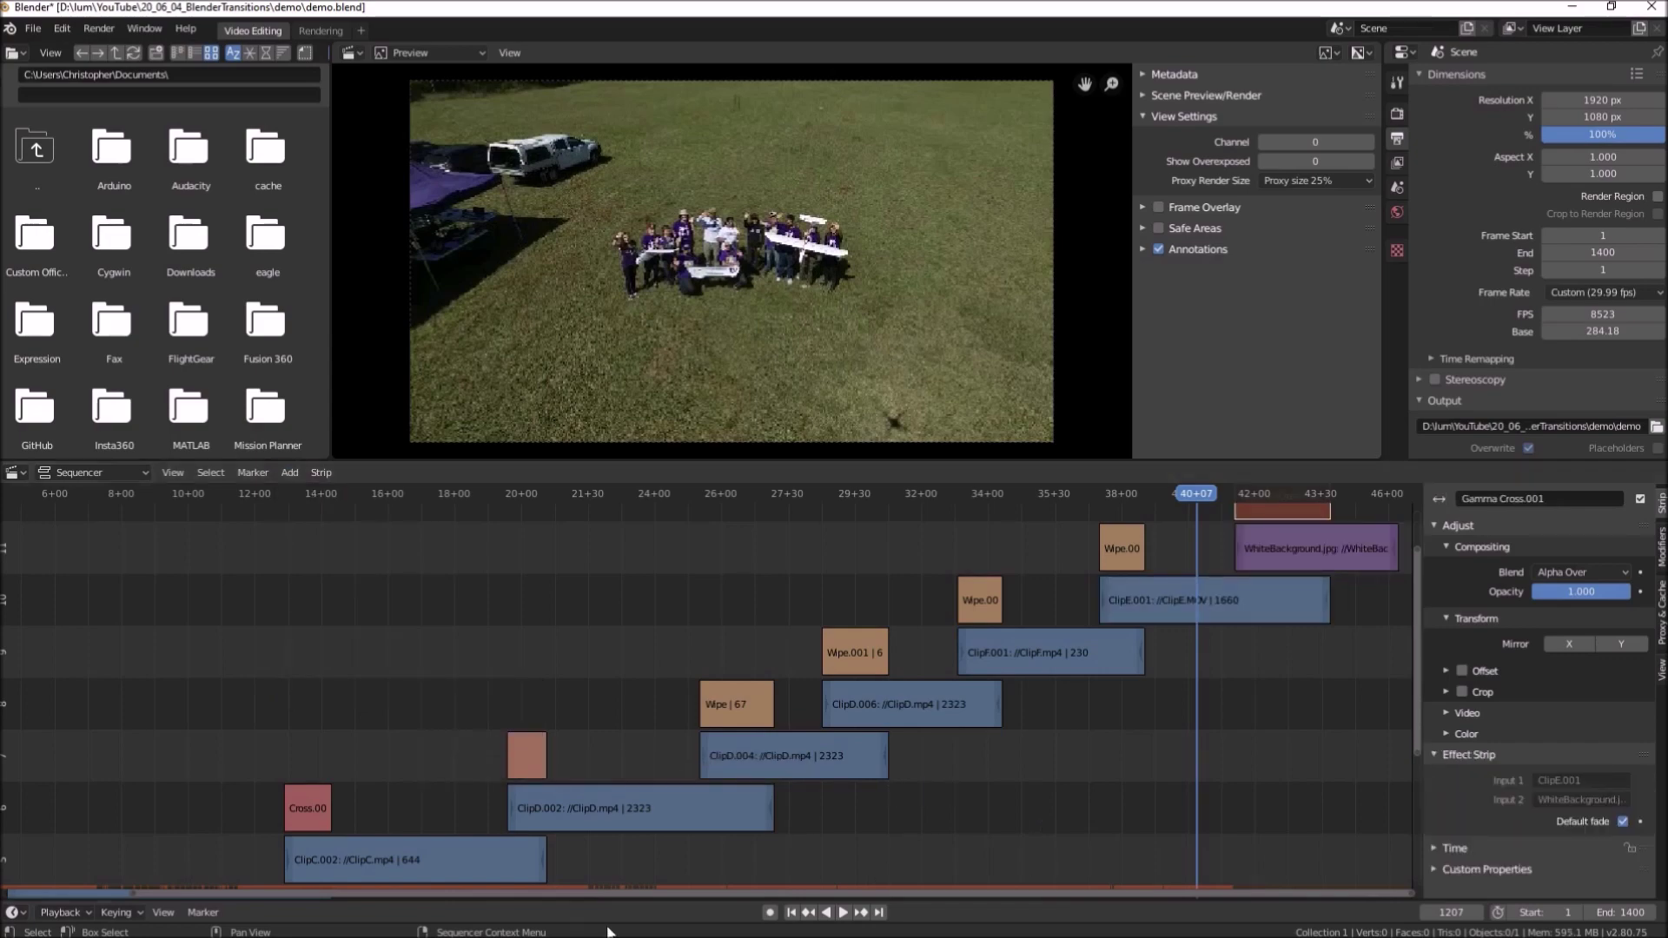
left_click(841, 913)
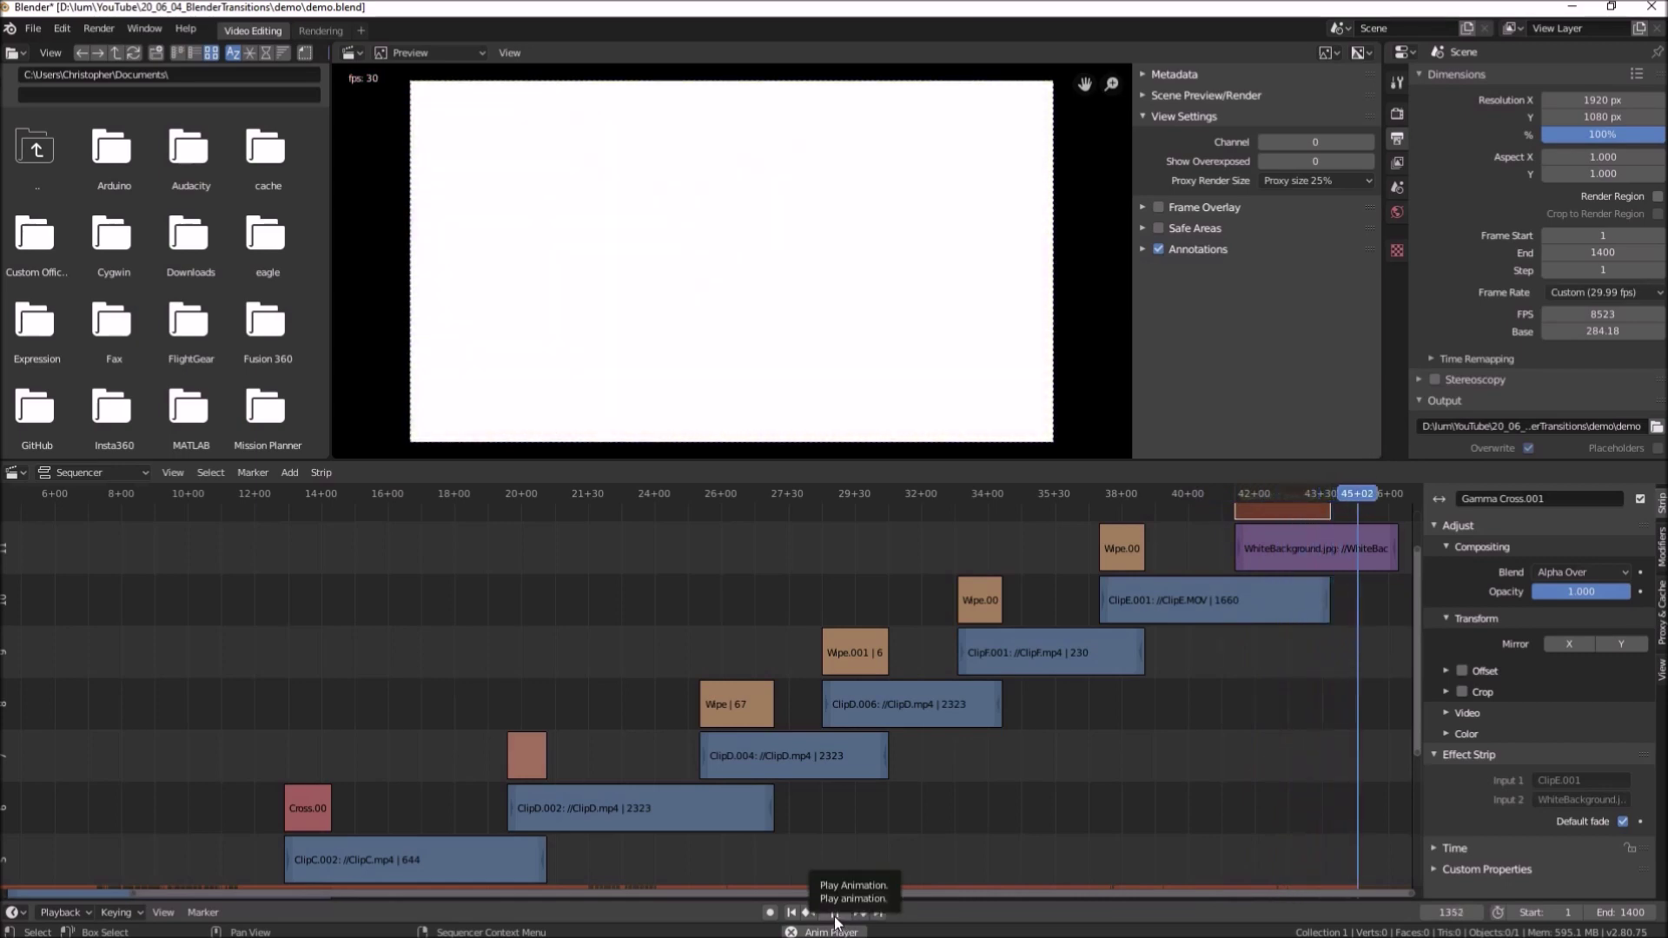
left_click(842, 913)
Look over the strips and transitions at the start of the sequence, from the black background onward
left_click_drag(1420, 685, 1415, 813)
left_click_drag(795, 894, 453, 895)
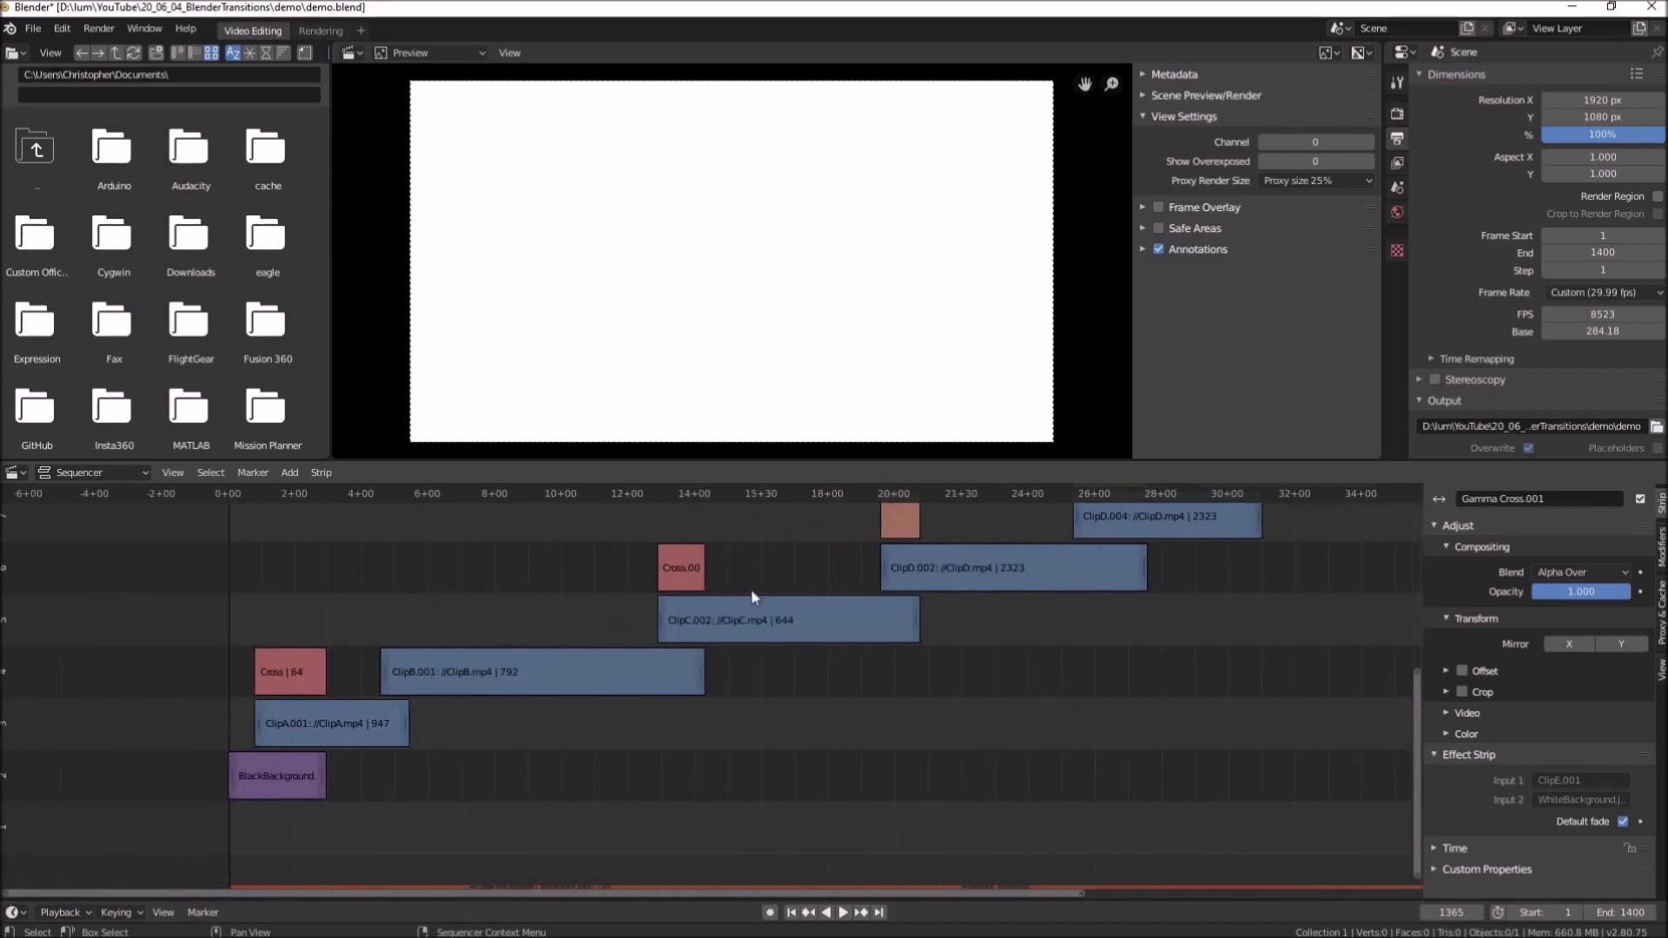